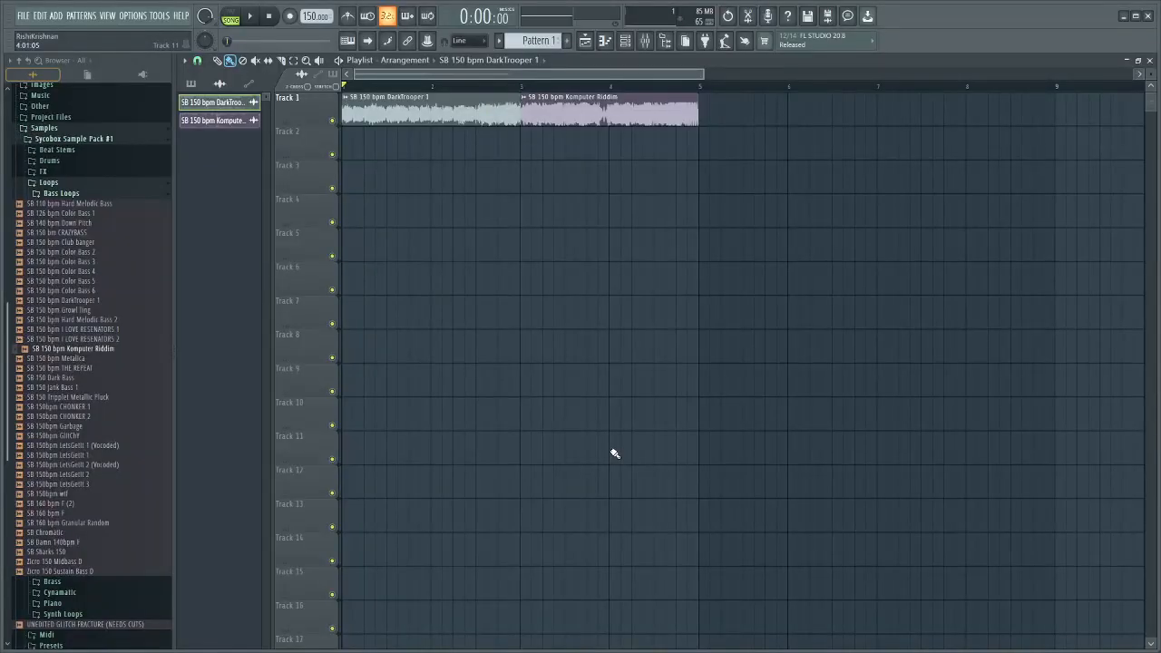
Browse the Glitches shots of Sycobox Sample Pack #1 and preview SB Glitch Fracture 71.
{"action": "left_click", "coordinate": [94, 185]}
{"action": "left_click", "coordinate": [54, 388]}
{"action": "left_click", "coordinate": [63, 390]}
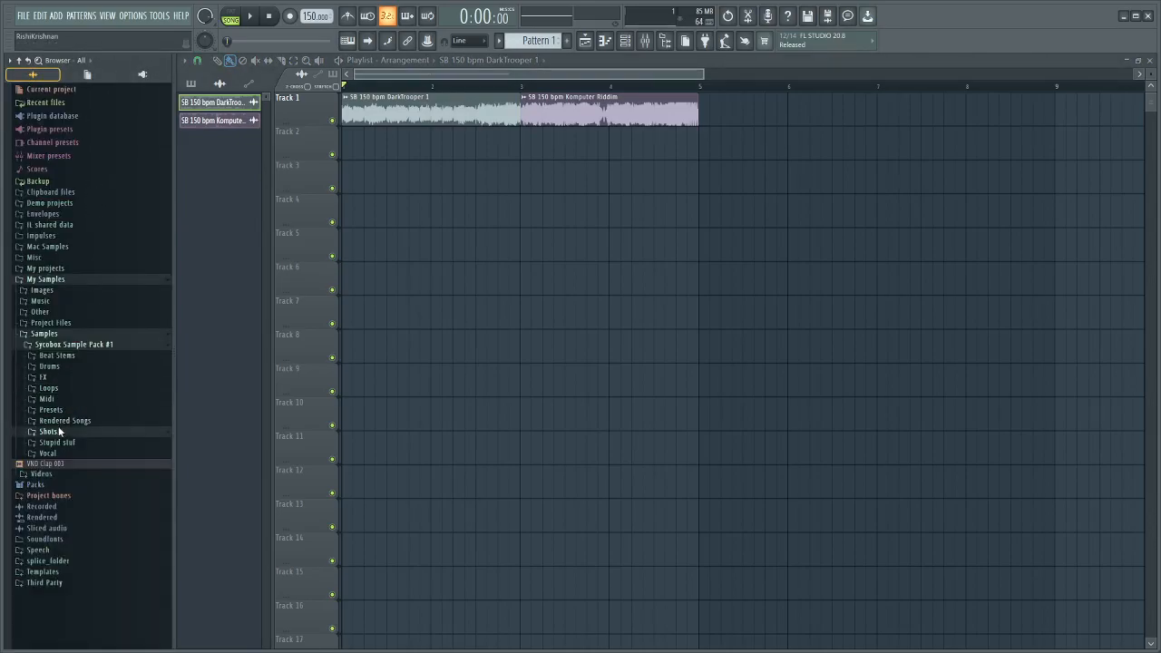
{"action": "left_click", "coordinate": [59, 432]}
{"action": "left_click", "coordinate": [76, 456]}
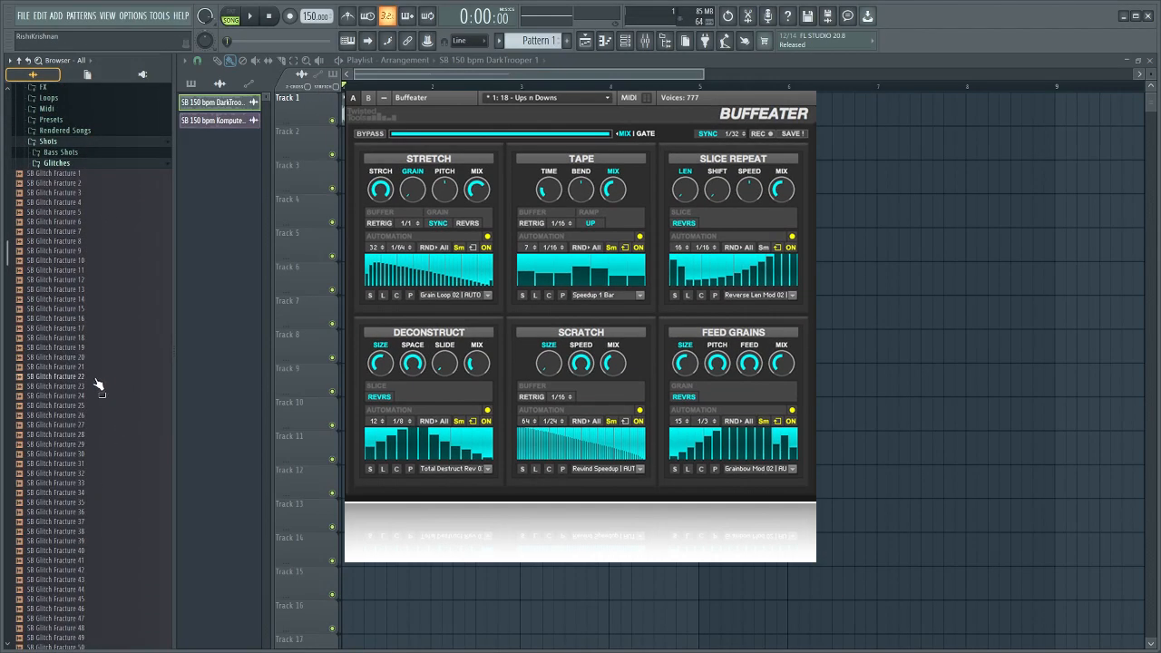
{"action": "scroll", "coordinate": [83, 492], "scroll_direction": "down", "scroll_amount": 10}
{"action": "left_click", "coordinate": [81, 444]}
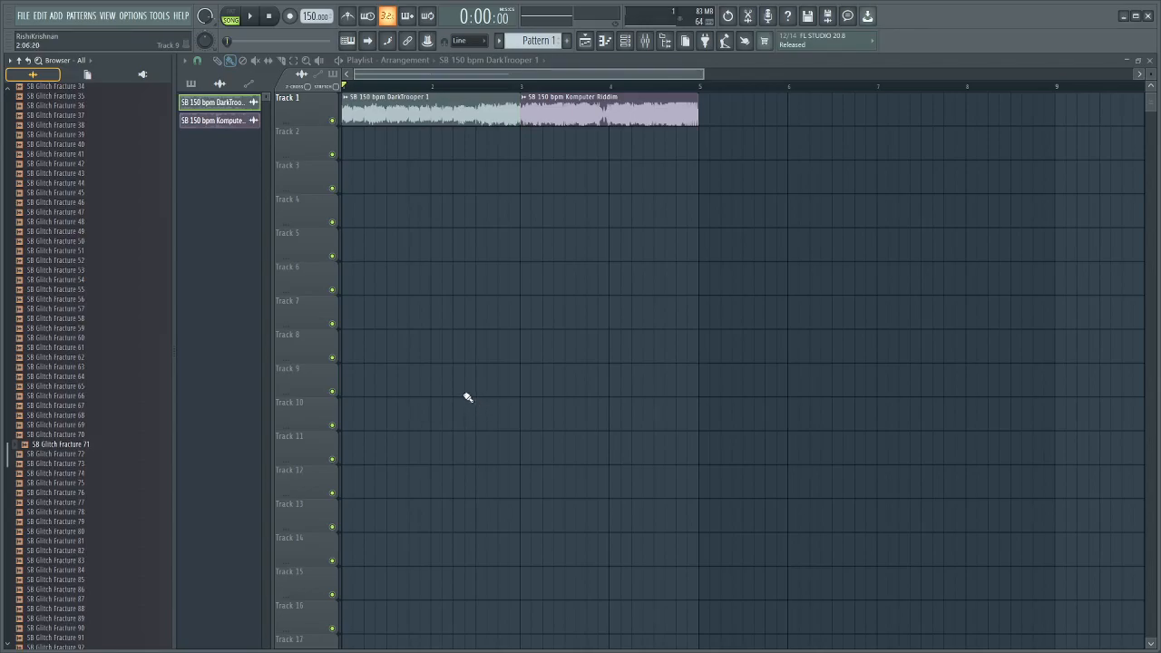
{"action": "scroll", "coordinate": [108, 409], "scroll_direction": "down", "scroll_amount": 4}
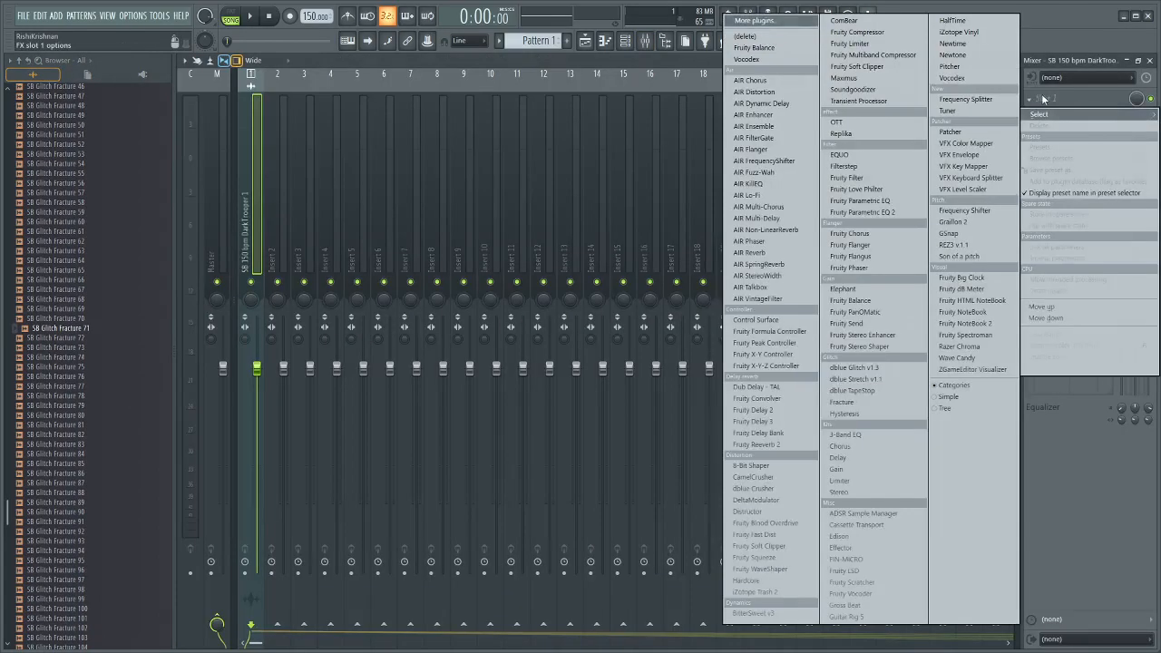
Load the Fracture effect into slot 1 of the DarkTrooper mixer track and place its window over the playlist beside the first clip.
{"action": "left_click", "coordinate": [760, 29]}
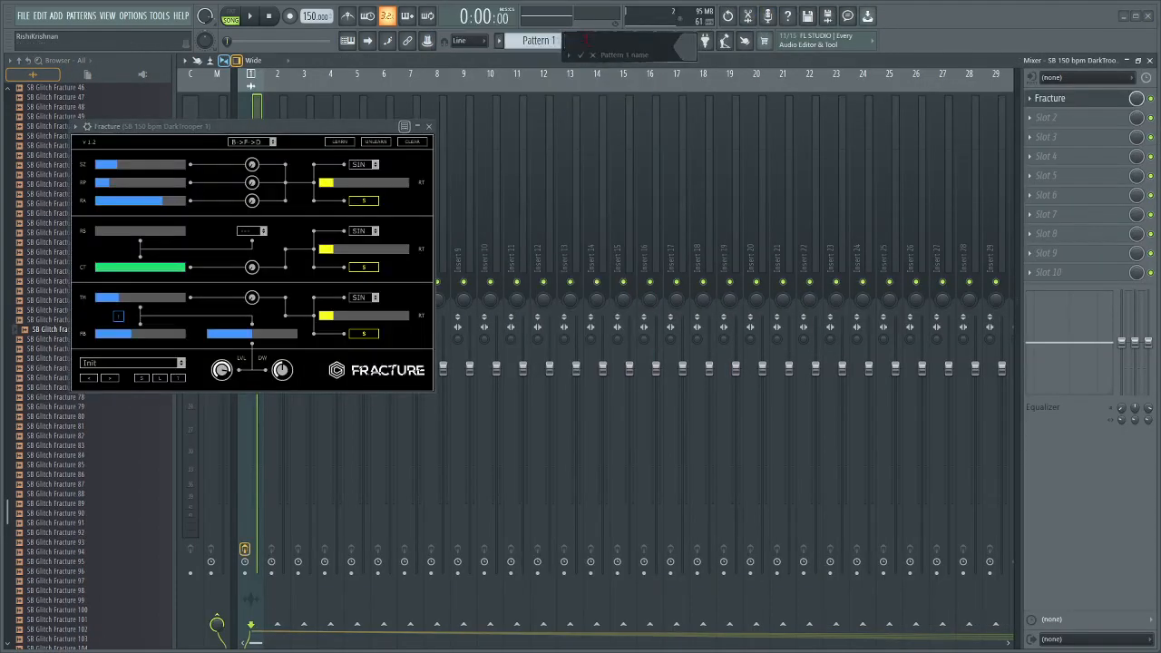
{"action": "left_click", "coordinate": [585, 40]}
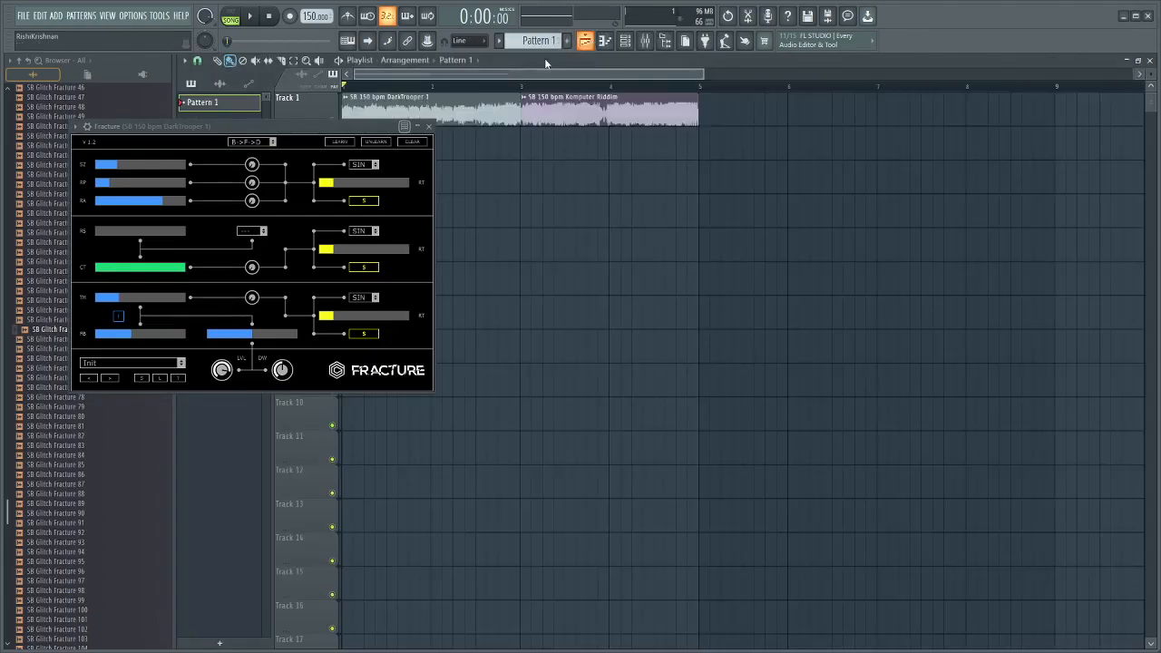
{"action": "left_click_drag", "start_coordinate": [374, 128], "coordinate": [947, 88]}
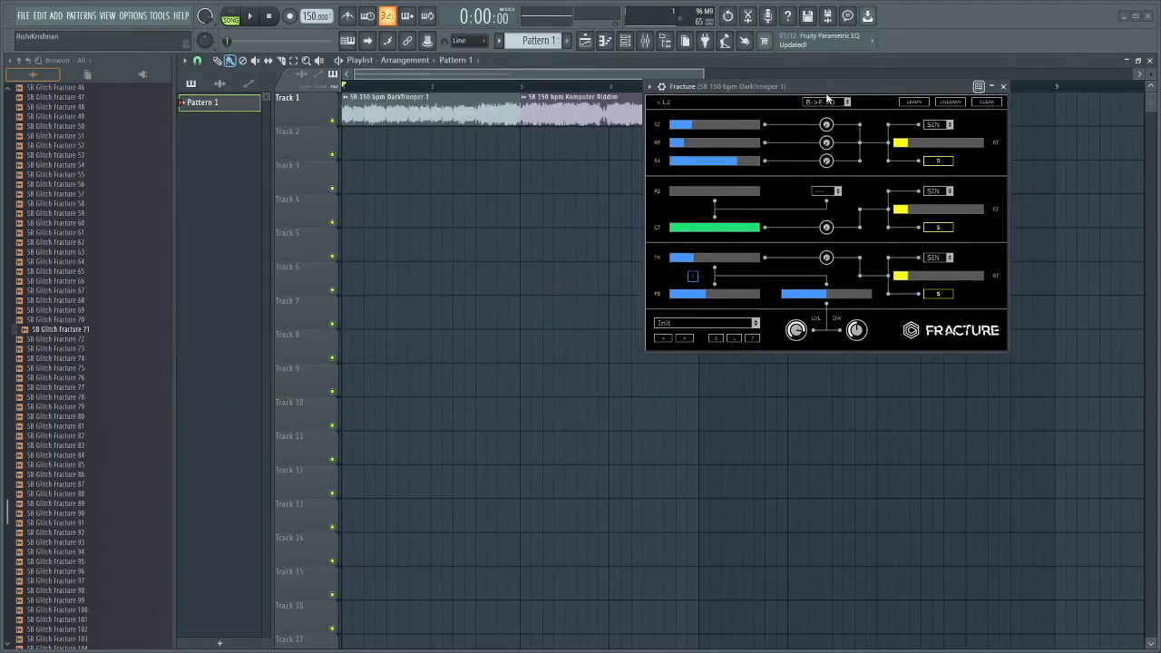
Check the audio settings, close them, and move the Fracture window toward the middle of the playlist.
{"action": "left_click", "coordinate": [133, 15]}
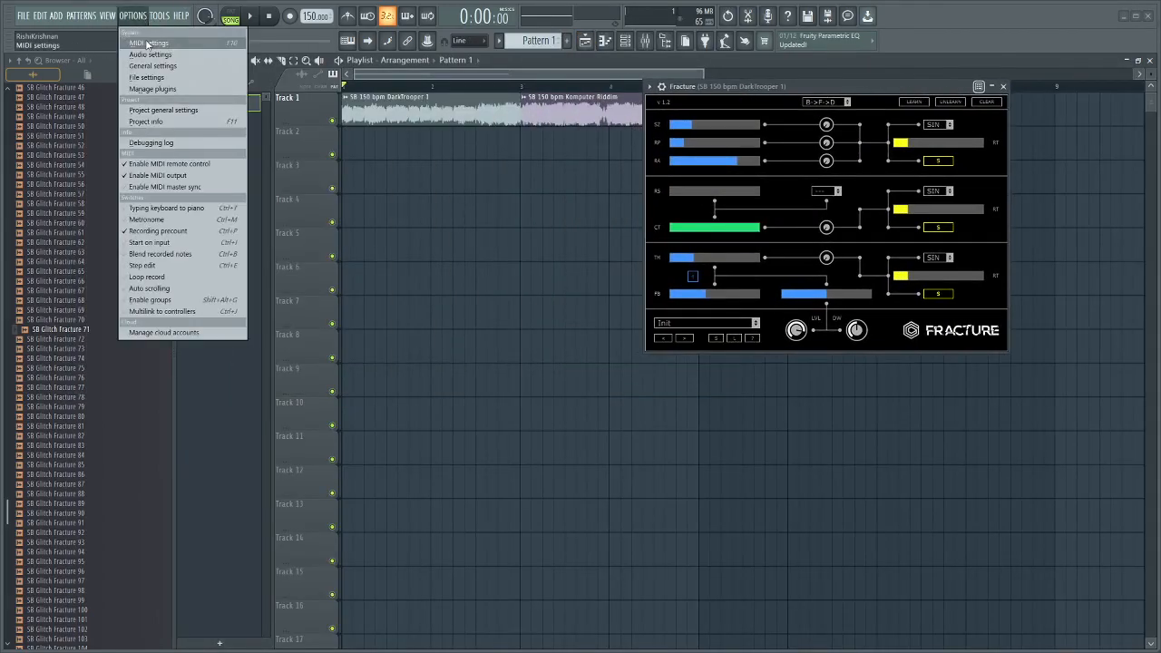
{"action": "left_click", "coordinate": [145, 54]}
{"action": "left_click", "coordinate": [771, 80]}
{"action": "left_click_drag", "start_coordinate": [768, 87], "coordinate": [555, 97]}
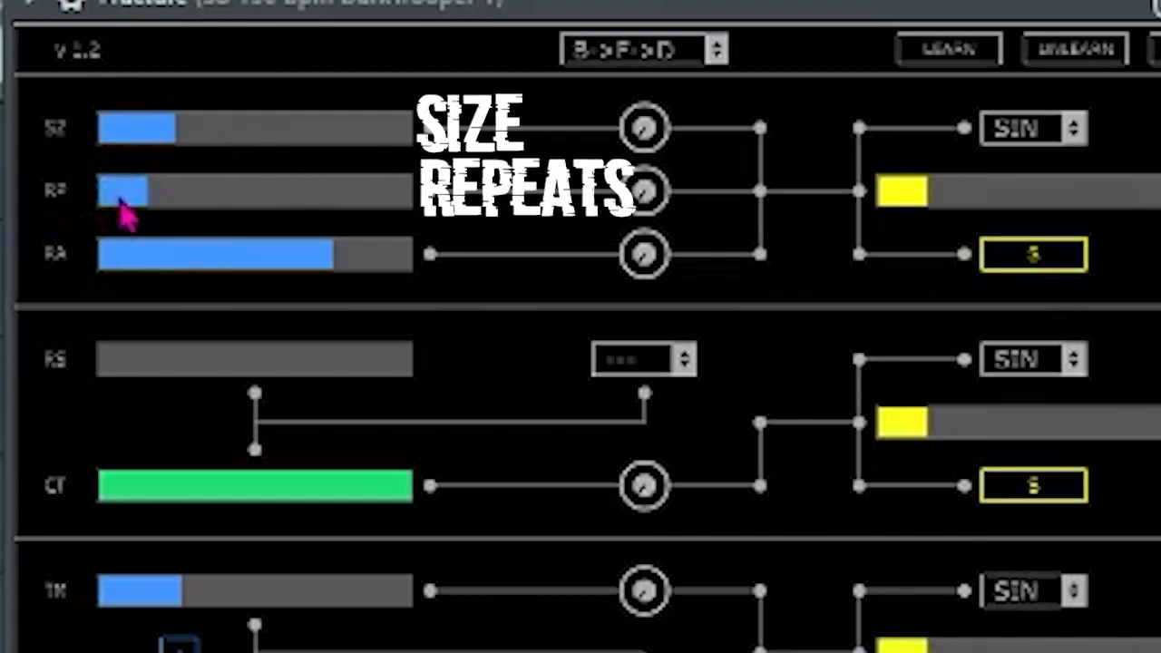
Raise Fracture's Repeats to about a quarter of its range and lower Ratio to about two thirds, leaving the filter type unset.
{"action": "left_click_drag", "start_coordinate": [125, 191], "coordinate": [174, 148]}
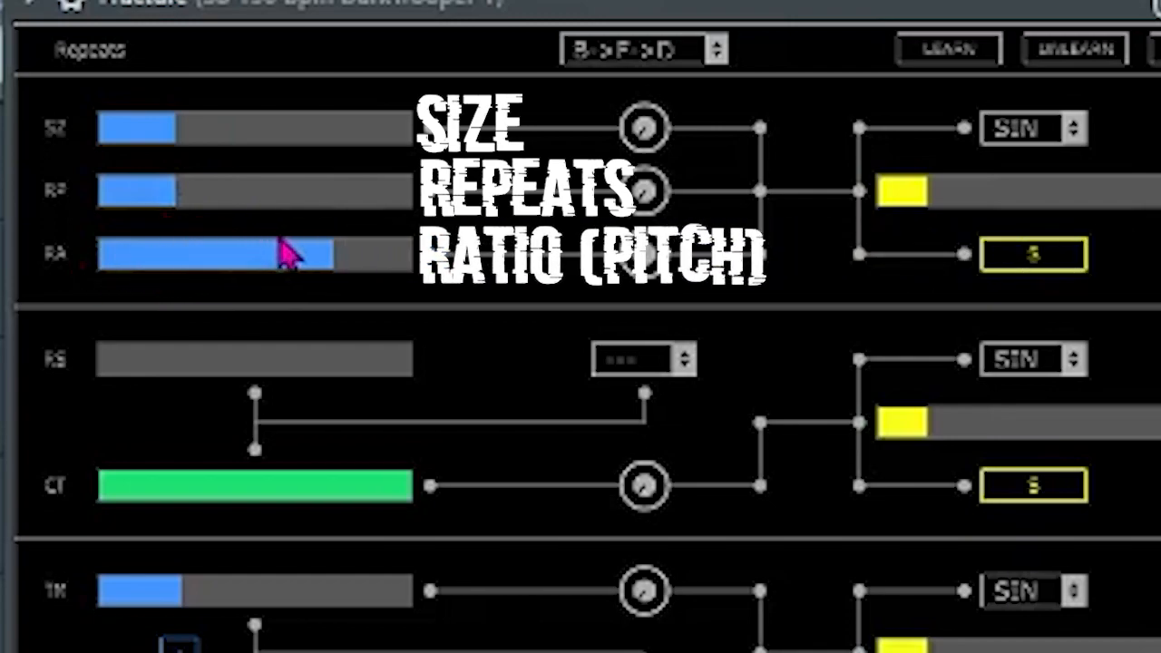
{"action": "mouse_move", "coordinate": [324, 251]}
{"action": "left_mouse_down"}
{"action": "mouse_move", "coordinate": [329, 259]}
{"action": "mouse_move", "coordinate": [27, 263]}
{"action": "mouse_move", "coordinate": [241, 266]}
{"action": "mouse_move", "coordinate": [264, 290]}
{"action": "mouse_move", "coordinate": [246, 305]}
{"action": "mouse_move", "coordinate": [141, 304]}
{"action": "mouse_move", "coordinate": [459, 277]}
{"action": "mouse_move", "coordinate": [303, 262]}
{"action": "mouse_move", "coordinate": [318, 269]}
{"action": "left_mouse_up"}
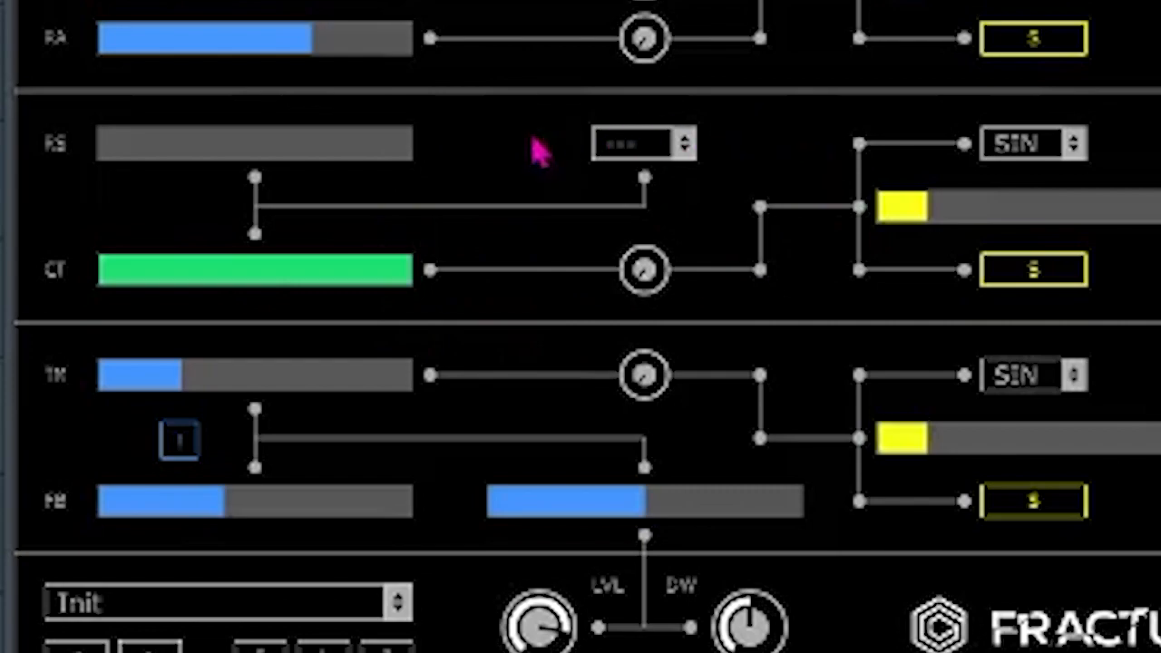
{"action": "left_click", "coordinate": [685, 146]}
{"action": "left_click", "coordinate": [617, 184]}
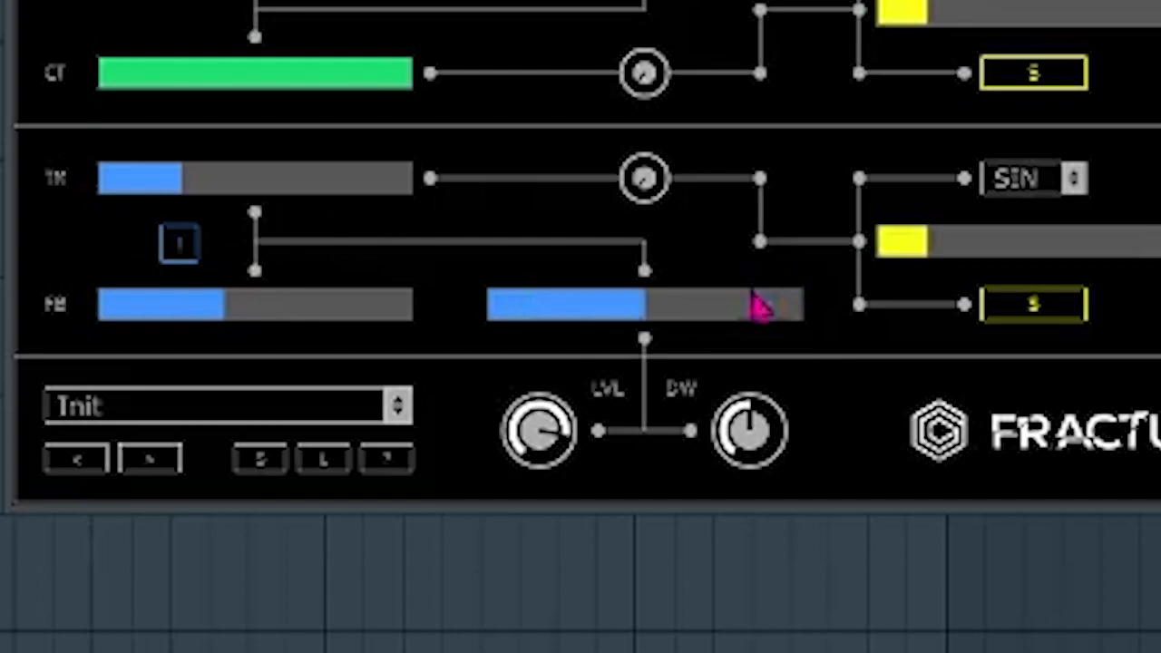
Reduce Fracture's delay mix to zero and set Dry_Wet to 100%.
{"action": "left_click_drag", "start_coordinate": [587, 309], "coordinate": [487, 309]}
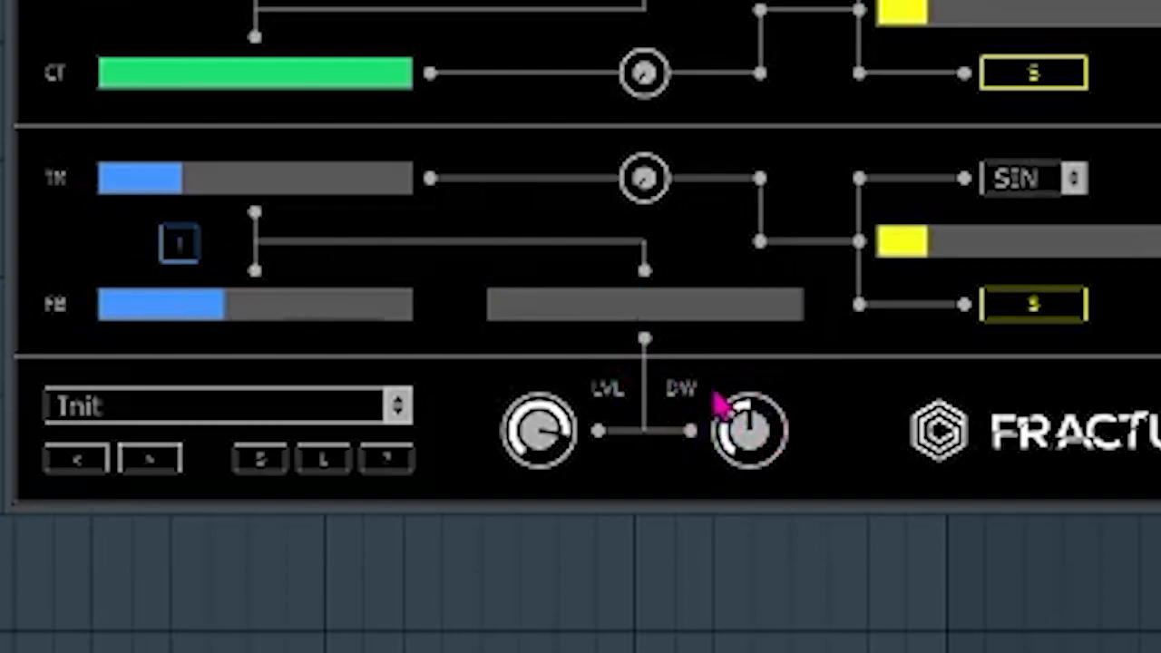
{"action": "left_click_drag", "start_coordinate": [746, 466], "coordinate": [746, 399]}
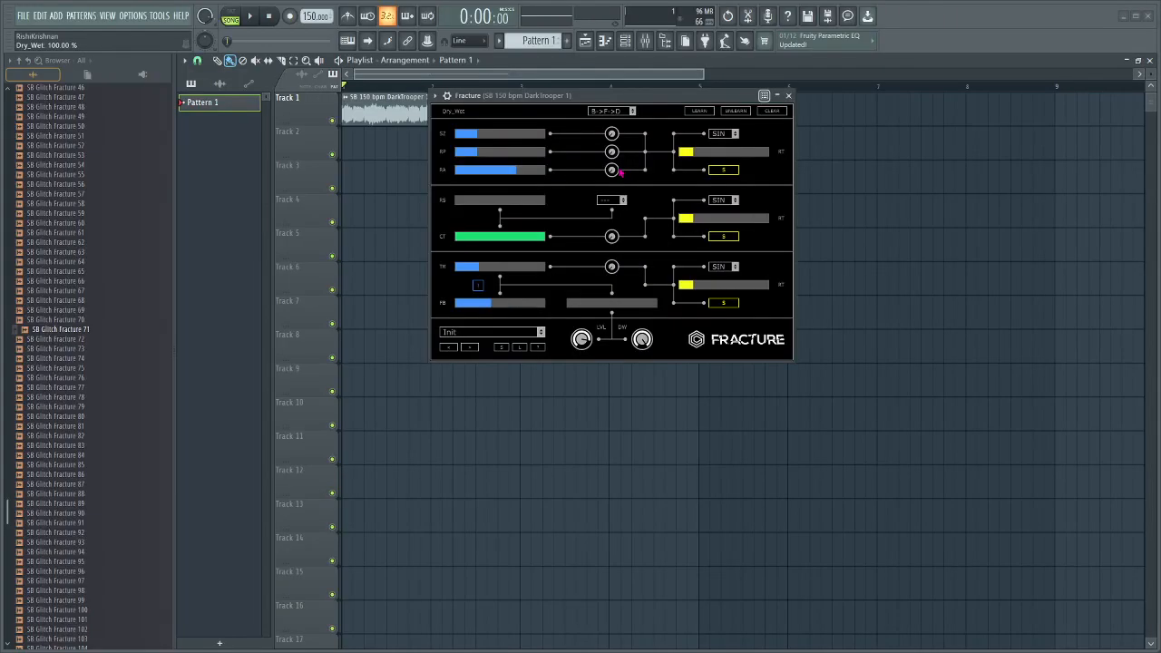
List Fracture's parameters in the browser and create an automation clip for Size.
{"action": "left_click", "coordinate": [436, 96]}
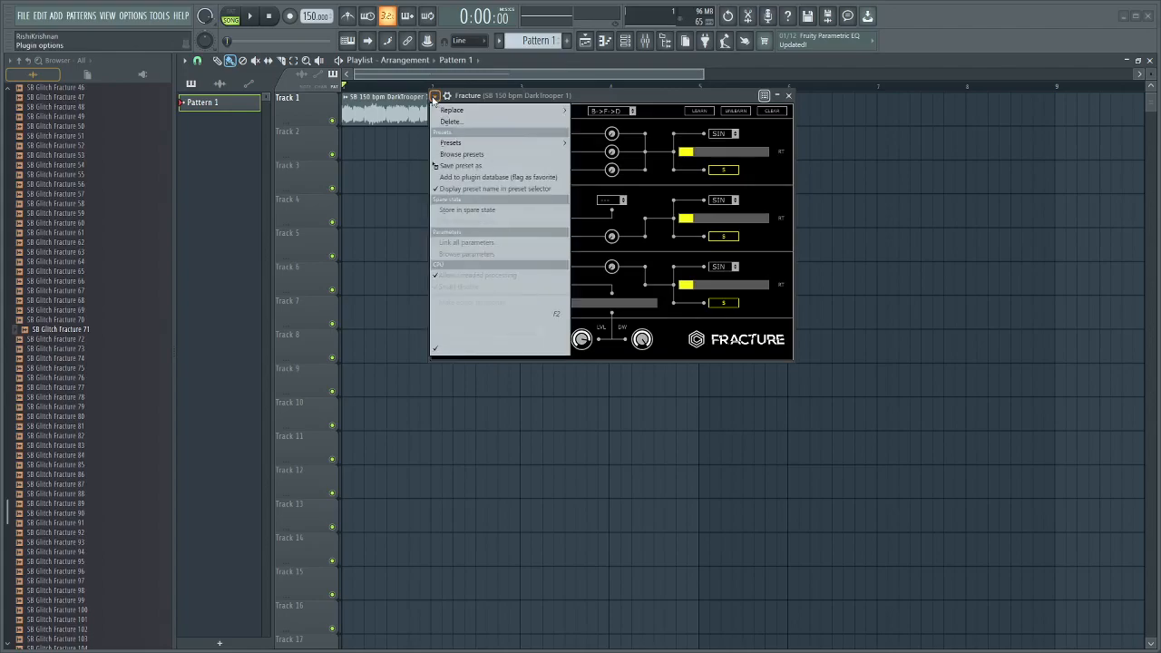
{"action": "left_click", "coordinate": [470, 253]}
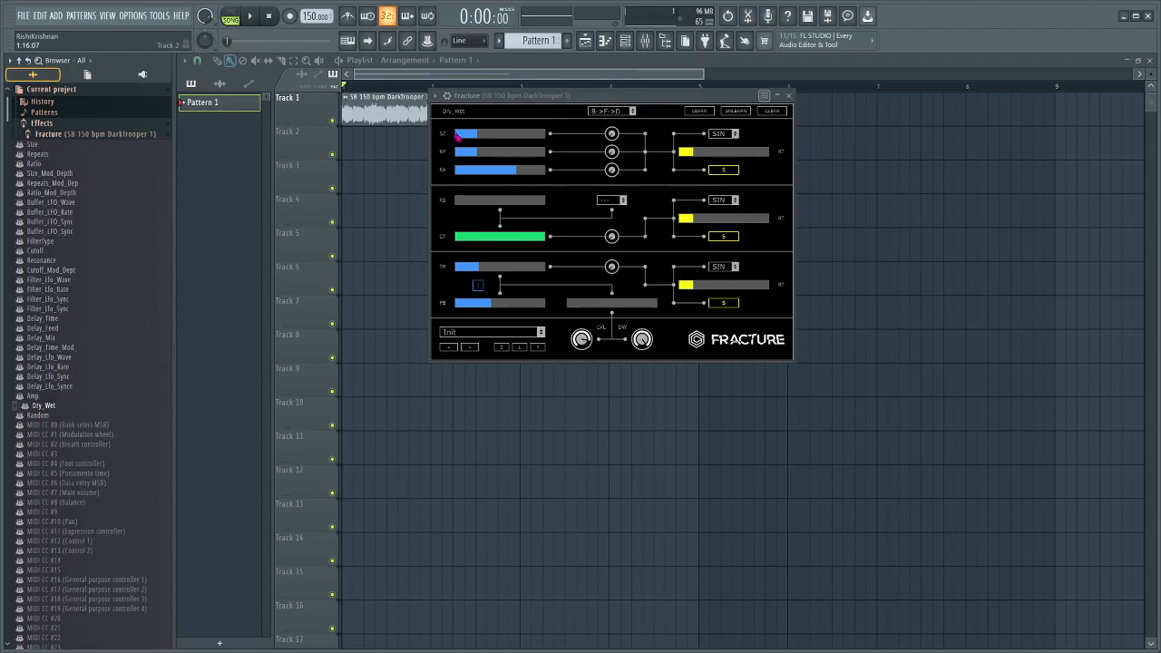
{"action": "left_click", "coordinate": [435, 96]}
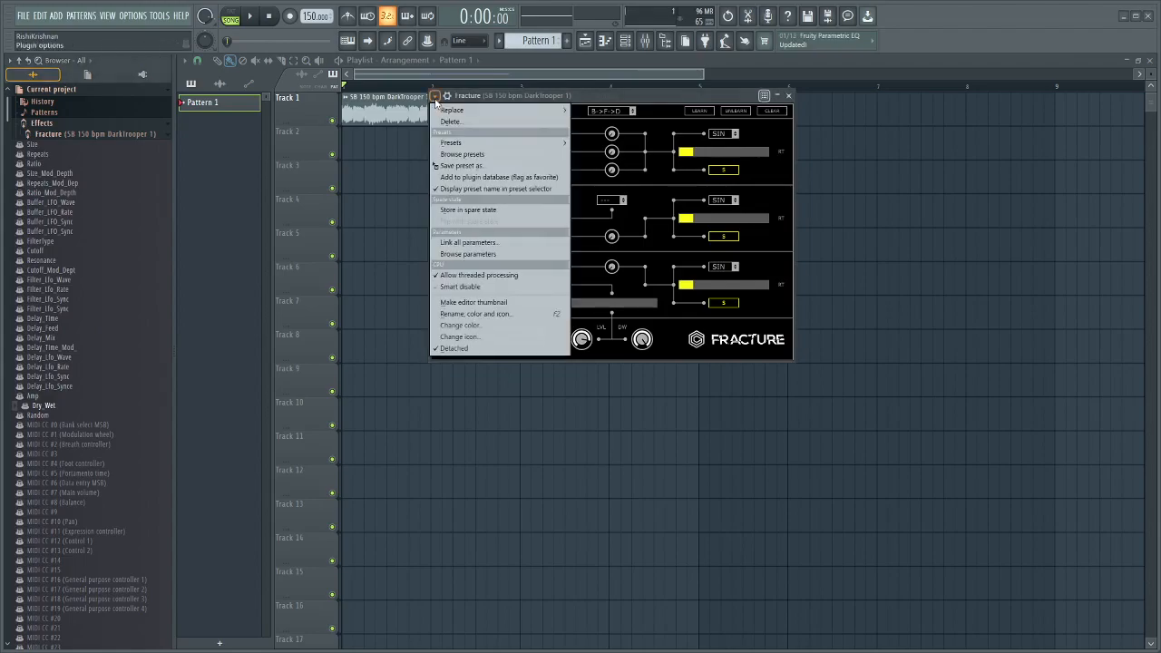
{"action": "left_click", "coordinate": [474, 258]}
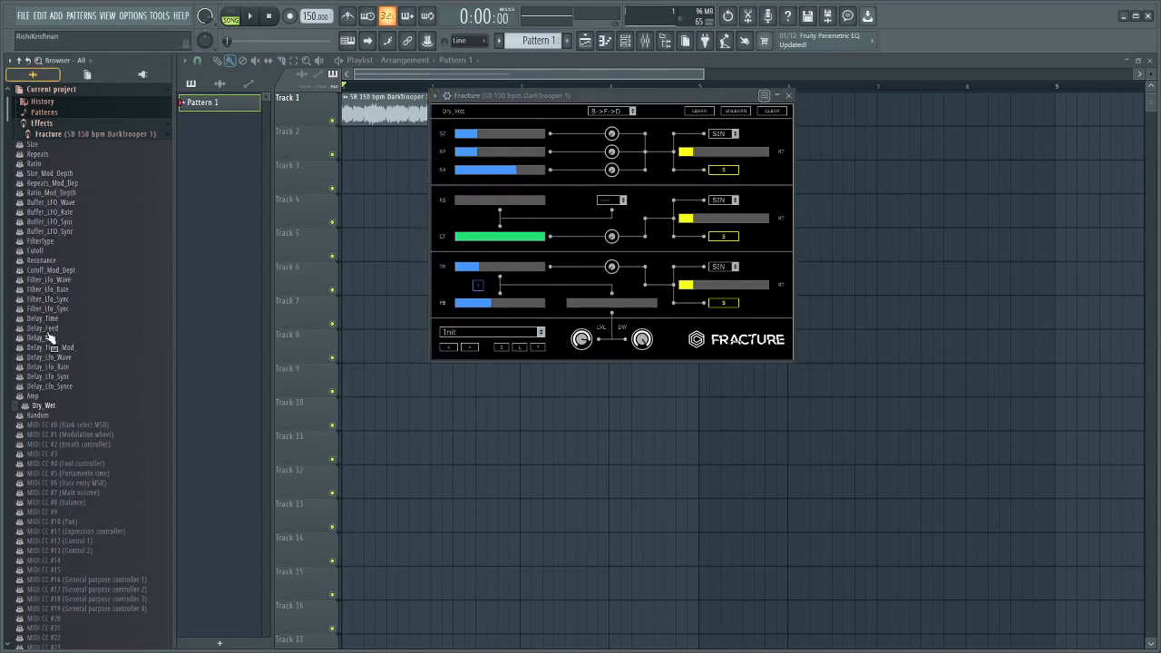
{"action": "right_click", "coordinate": [50, 142]}
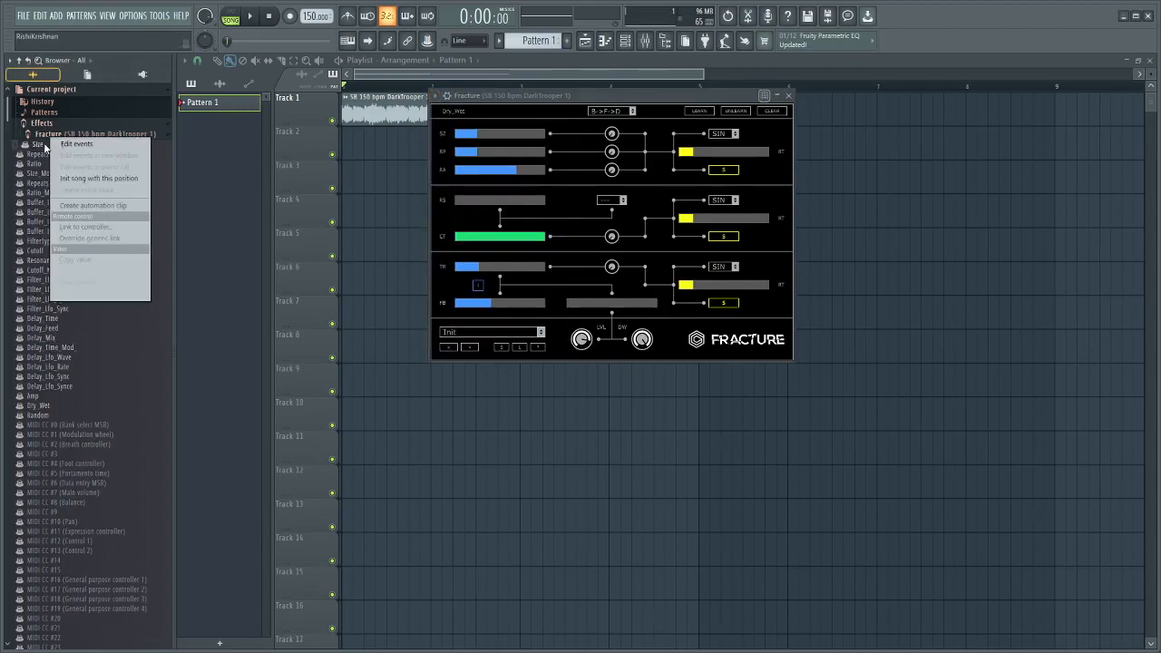
{"action": "left_click", "coordinate": [84, 206]}
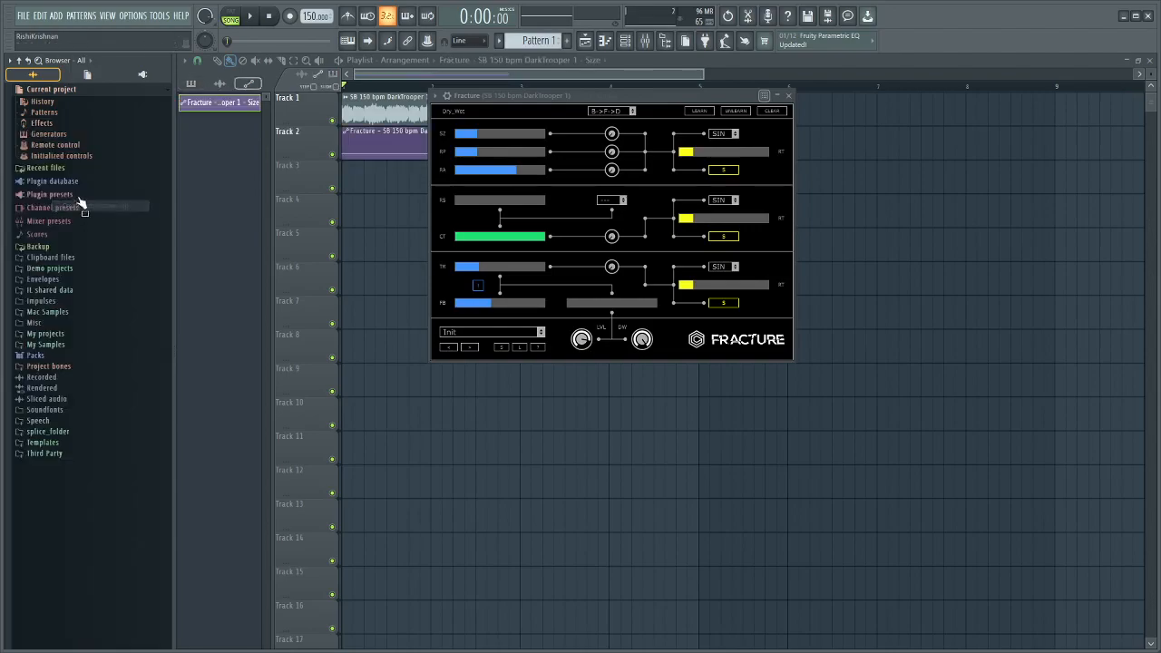
Create an automation clip for Fracture's Repeats parameter.
{"action": "left_click", "coordinate": [437, 96]}
{"action": "left_click", "coordinate": [472, 257]}
{"action": "right_click", "coordinate": [71, 153]}
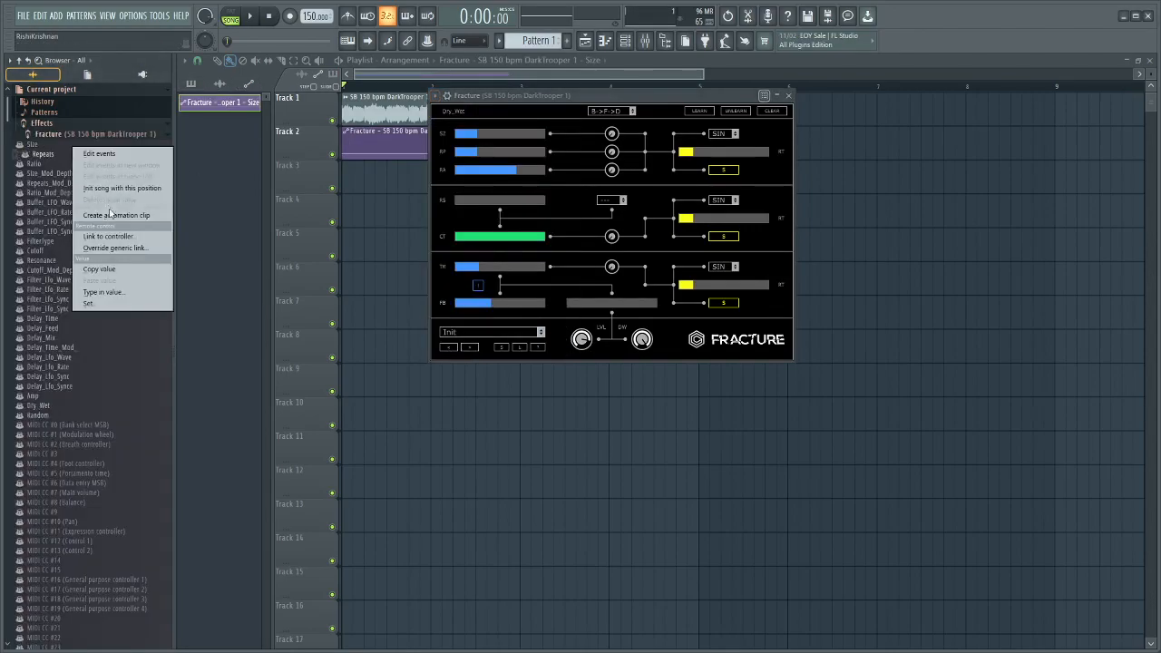
{"action": "left_click", "coordinate": [108, 213]}
Create an automation clip for Fracture's Ratio parameter and move the plugin window clear of the clips.
{"action": "left_click", "coordinate": [436, 97]}
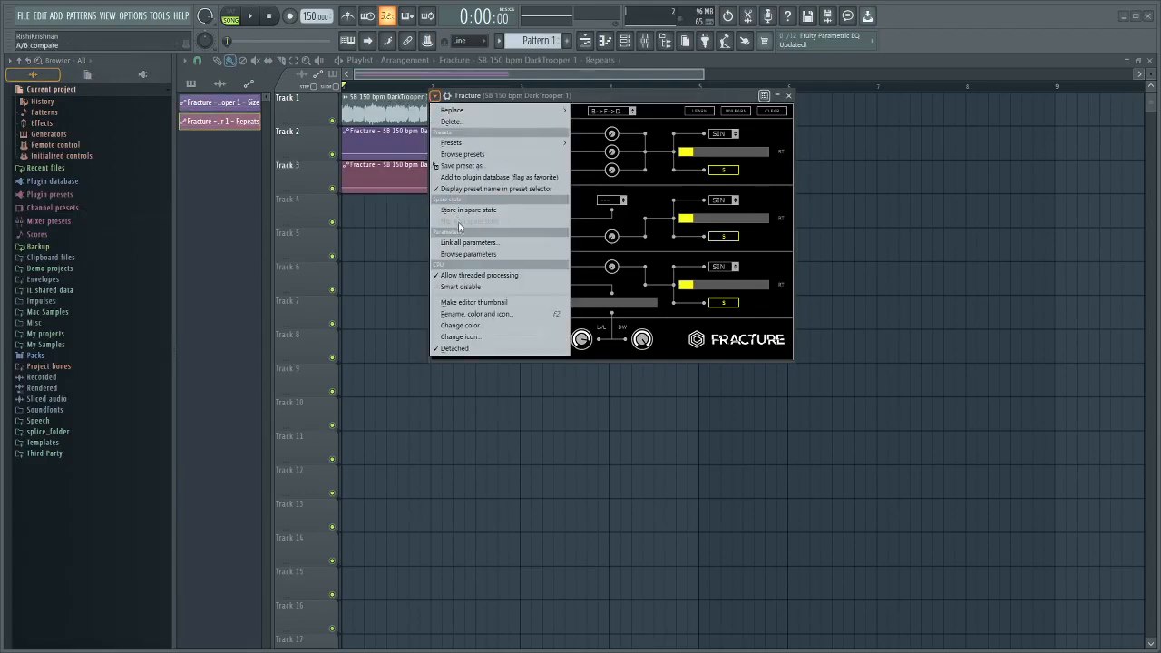
{"action": "left_click", "coordinate": [468, 254]}
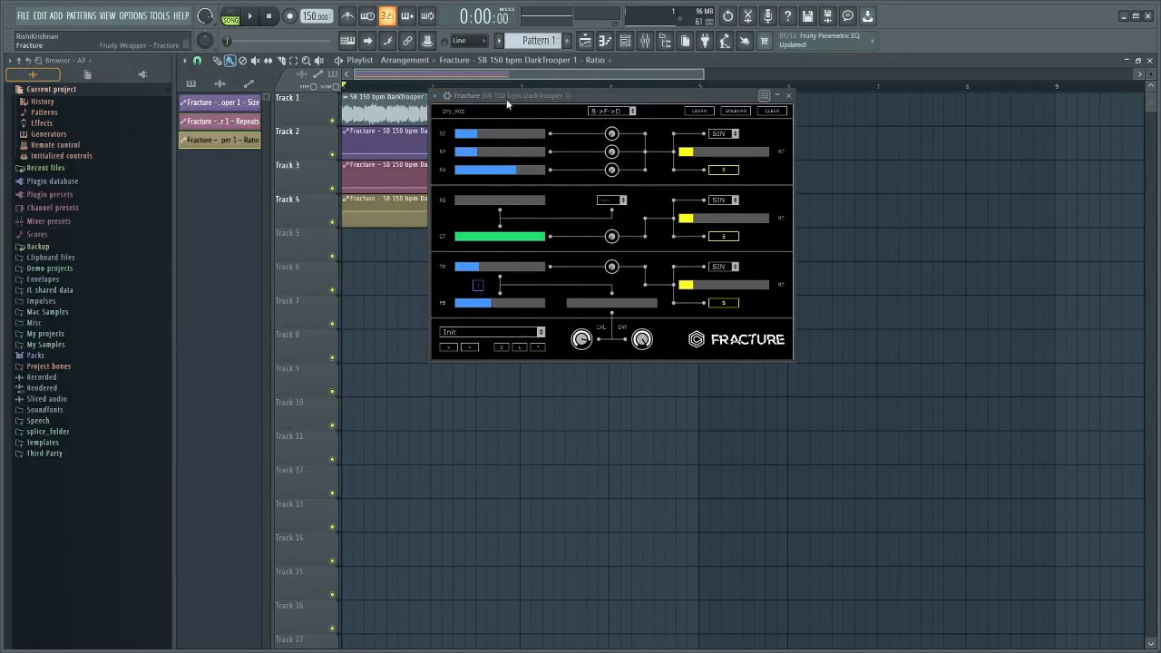
{"action": "left_click_drag", "start_coordinate": [506, 98], "coordinate": [848, 83]}
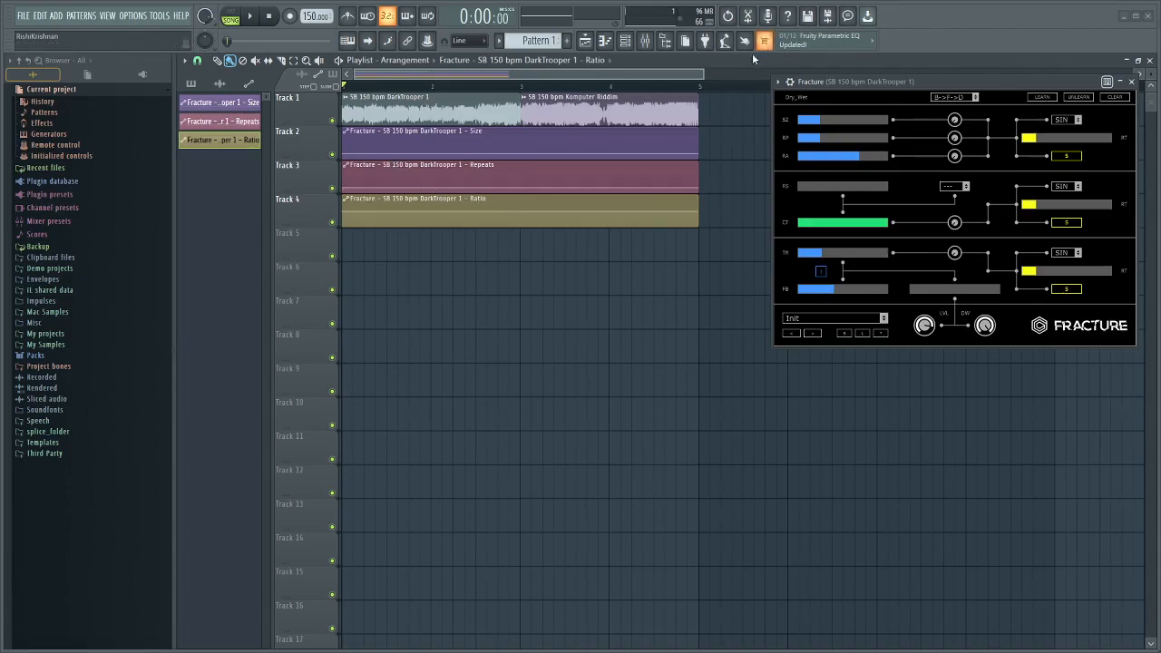
Shape the Size automation on Track 2 into an irregular rising and falling curve of about 24 points along the whole clip.
{"action": "left_click_drag", "start_coordinate": [702, 74], "coordinate": [643, 75]}
{"action": "right_click", "coordinate": [355, 140]}
{"action": "right_click", "coordinate": [376, 152]}
{"action": "right_click", "coordinate": [389, 143]}
{"action": "right_click", "coordinate": [395, 146]}
{"action": "right_click", "coordinate": [409, 148]}
{"action": "left_click_drag", "start_coordinate": [356, 140], "coordinate": [355, 148]}
{"action": "right_click", "coordinate": [437, 146]}
{"action": "right_click", "coordinate": [483, 128]}
{"action": "right_click", "coordinate": [505, 136]}
{"action": "right_click", "coordinate": [526, 138]}
{"action": "right_click", "coordinate": [561, 145]}
{"action": "right_click", "coordinate": [582, 136]}
{"action": "right_click", "coordinate": [631, 130]}
{"action": "right_click", "coordinate": [662, 145]}
{"action": "right_click", "coordinate": [687, 118]}
{"action": "right_click", "coordinate": [703, 124]}
{"action": "left_click", "coordinate": [635, 58]}
{"action": "left_click_drag", "start_coordinate": [628, 43], "coordinate": [662, 43]}
{"action": "right_click", "coordinate": [631, 130]}
{"action": "right_click", "coordinate": [659, 121]}
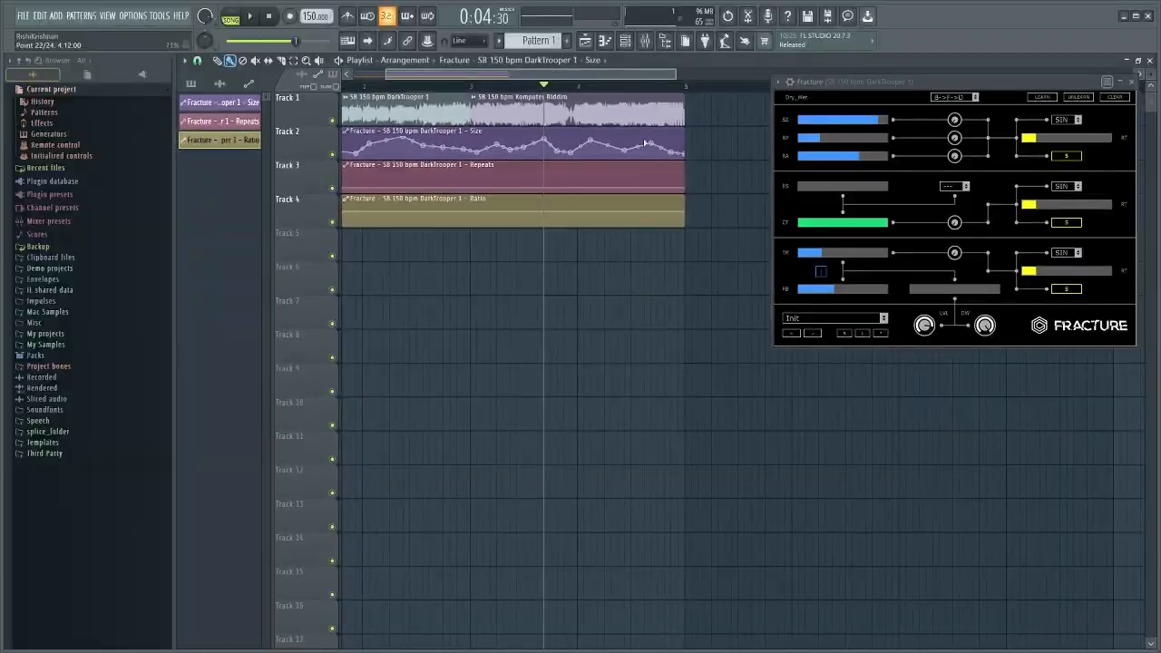
Shape the Repeats automation on Track 3 into an uneven rising and falling curve of about 19 points along the whole clip.
{"action": "left_click_drag", "start_coordinate": [549, 27], "coordinate": [471, 27]}
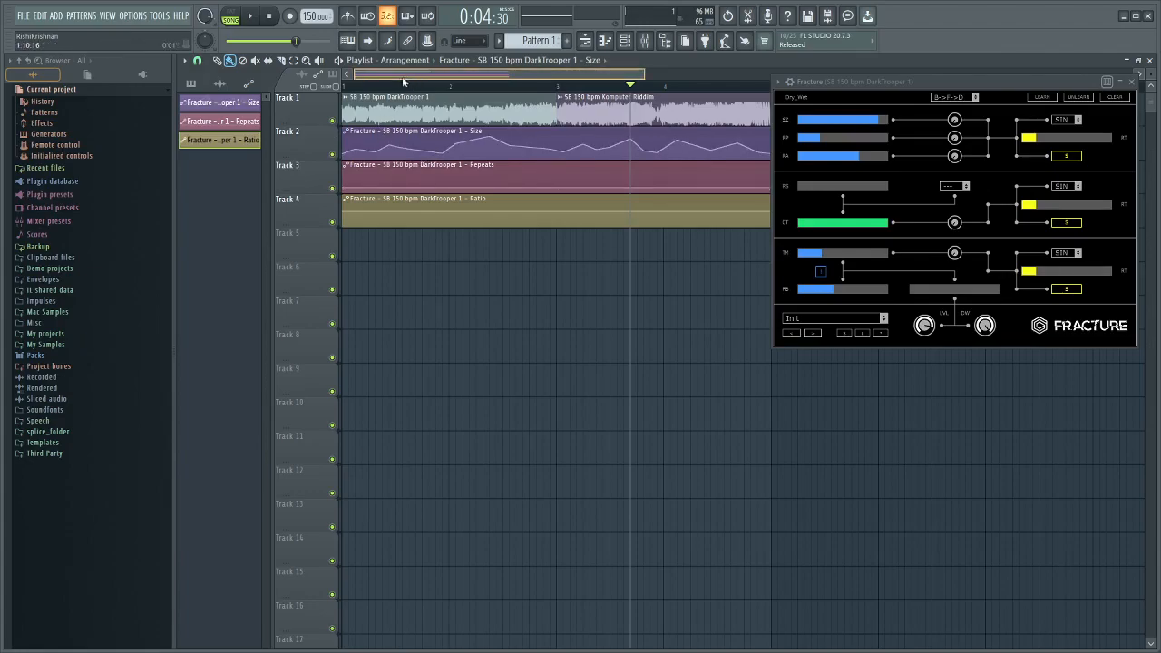
{"action": "left_click_drag", "start_coordinate": [370, 187], "coordinate": [540, 192]}
{"action": "right_click", "coordinate": [577, 177]}
{"action": "right_click", "coordinate": [607, 184]}
{"action": "right_click", "coordinate": [638, 179]}
{"action": "right_click", "coordinate": [668, 174]}
{"action": "right_click", "coordinate": [688, 185]}
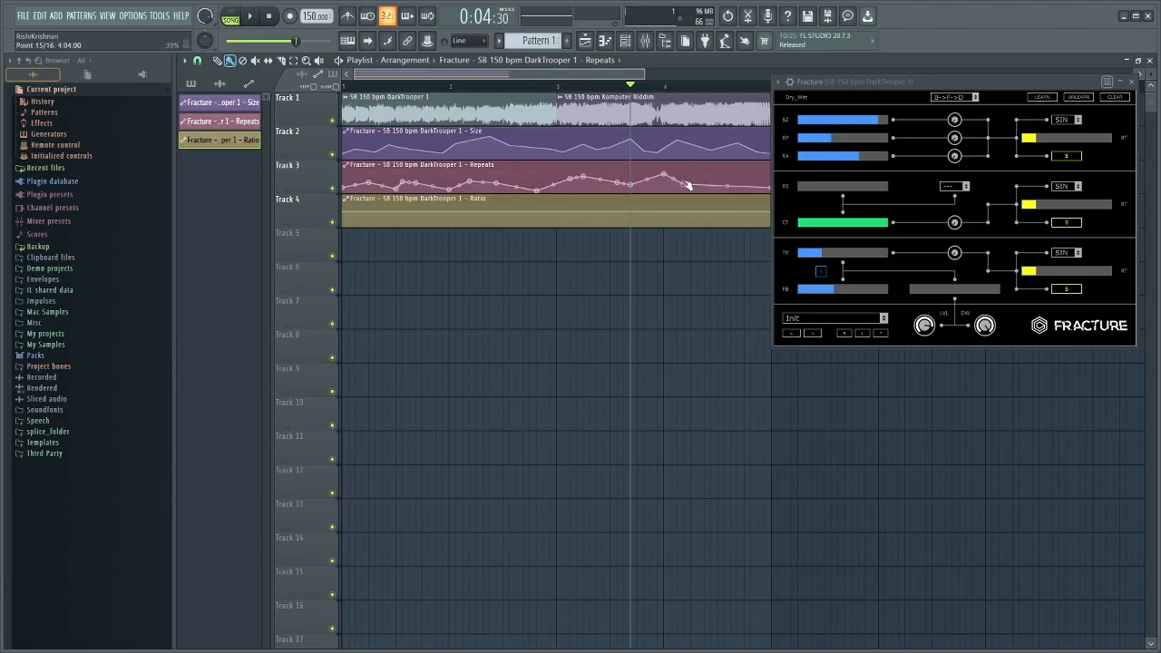
{"action": "scroll", "coordinate": [686, 184], "scroll_direction": "right", "scroll_amount": 3}
{"action": "right_click", "coordinate": [548, 179]}
{"action": "right_click", "coordinate": [604, 184]}
{"action": "key", "text": "ctrl+z"}
{"action": "right_click", "coordinate": [593, 177]}
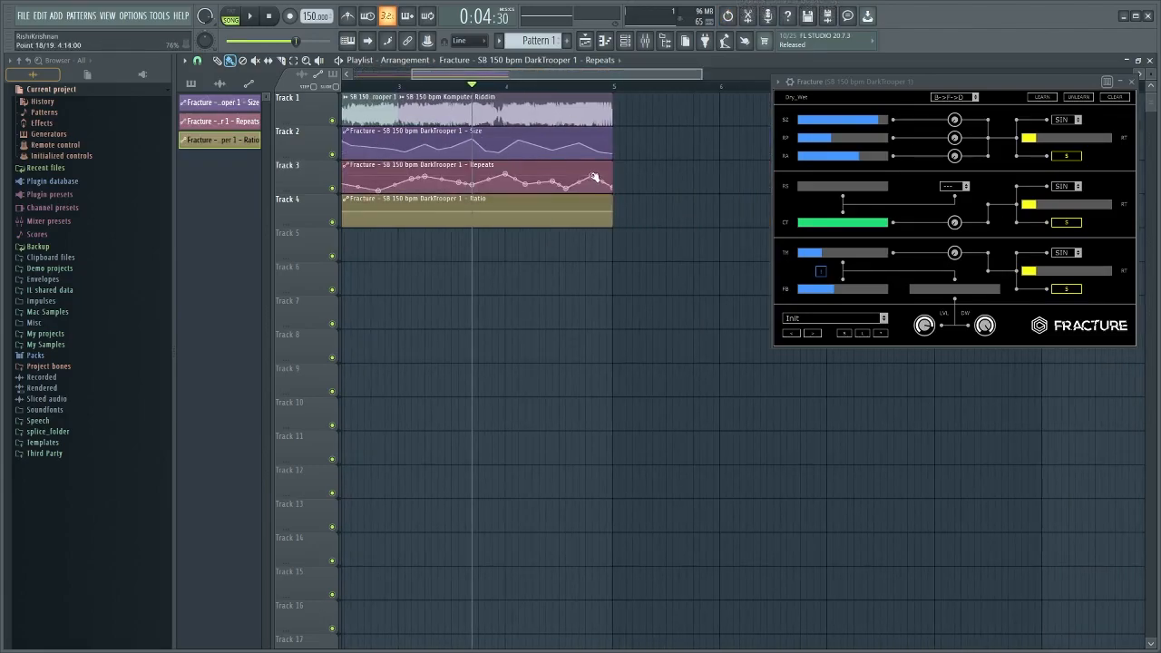
Add points along the Ratio automation on Track 4 to form a gently varying curve with a dip and peak near its end.
{"action": "left_click_drag", "start_coordinate": [406, 86], "coordinate": [213, 74]}
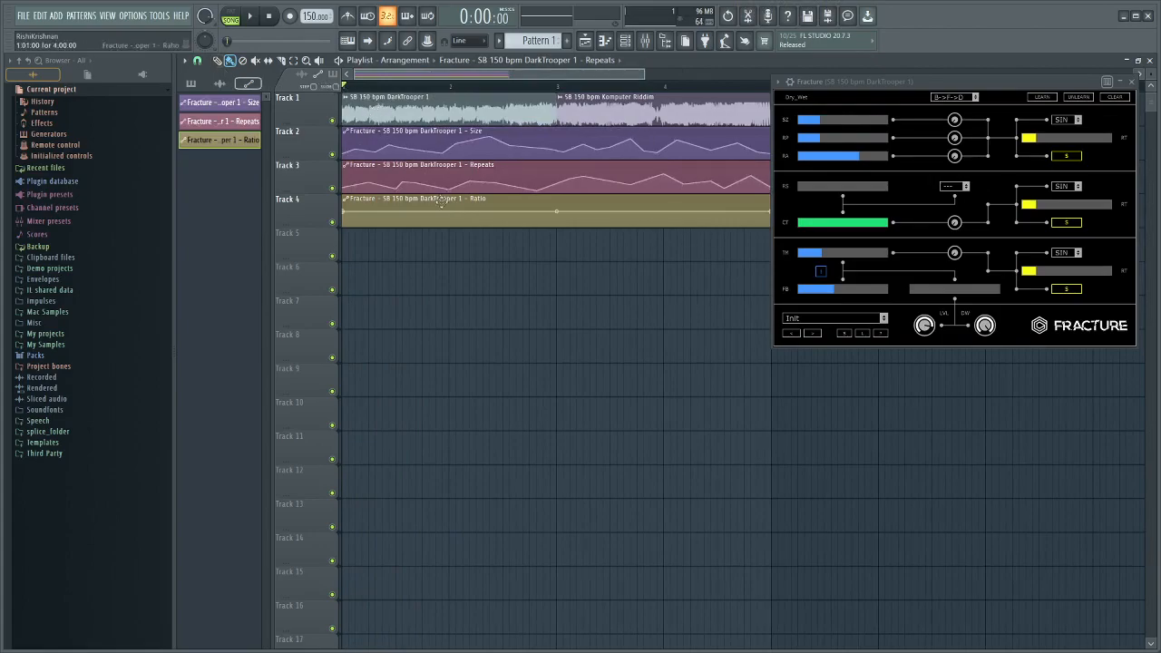
{"action": "right_click", "coordinate": [396, 217]}
{"action": "right_click", "coordinate": [443, 210]}
{"action": "right_click", "coordinate": [470, 215]}
{"action": "right_click", "coordinate": [490, 214]}
{"action": "right_click", "coordinate": [518, 216]}
{"action": "right_click", "coordinate": [529, 208]}
{"action": "right_click", "coordinate": [576, 213]}
{"action": "right_click", "coordinate": [623, 214]}
{"action": "right_click", "coordinate": [657, 207]}
{"action": "scroll", "coordinate": [653, 209], "scroll_direction": "right", "scroll_amount": 2}
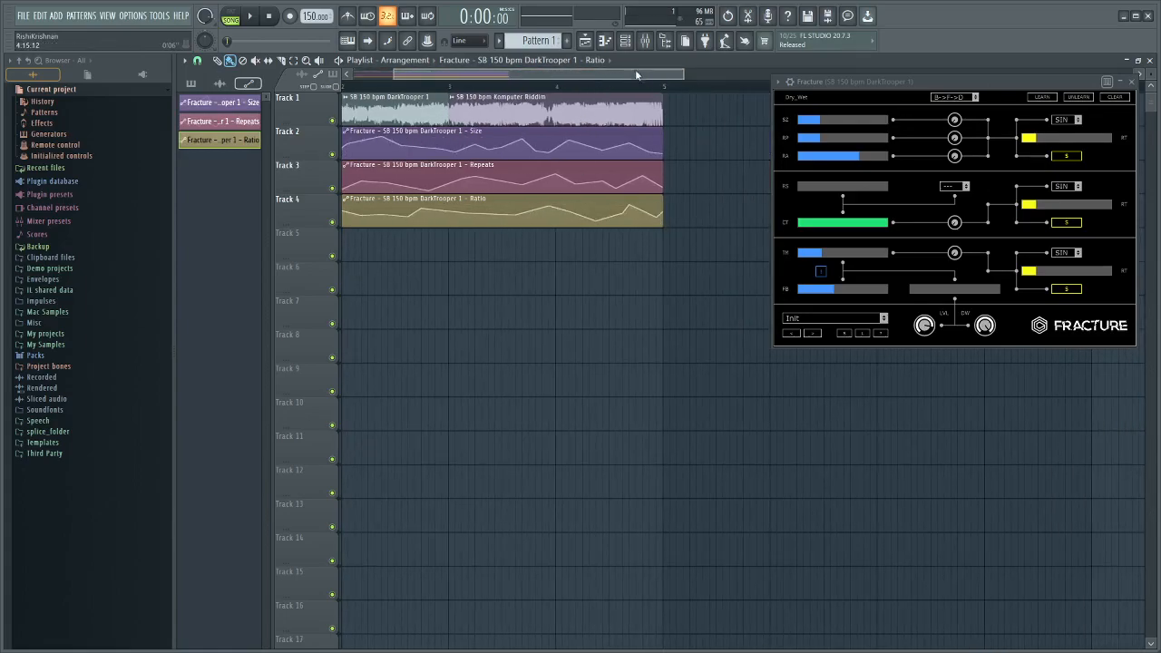
Play the arrangement from the start to hear the automated Fracture effect on both bass loops.
{"action": "left_click_drag", "start_coordinate": [642, 76], "coordinate": [601, 75]}
{"action": "key", "text": "space"}
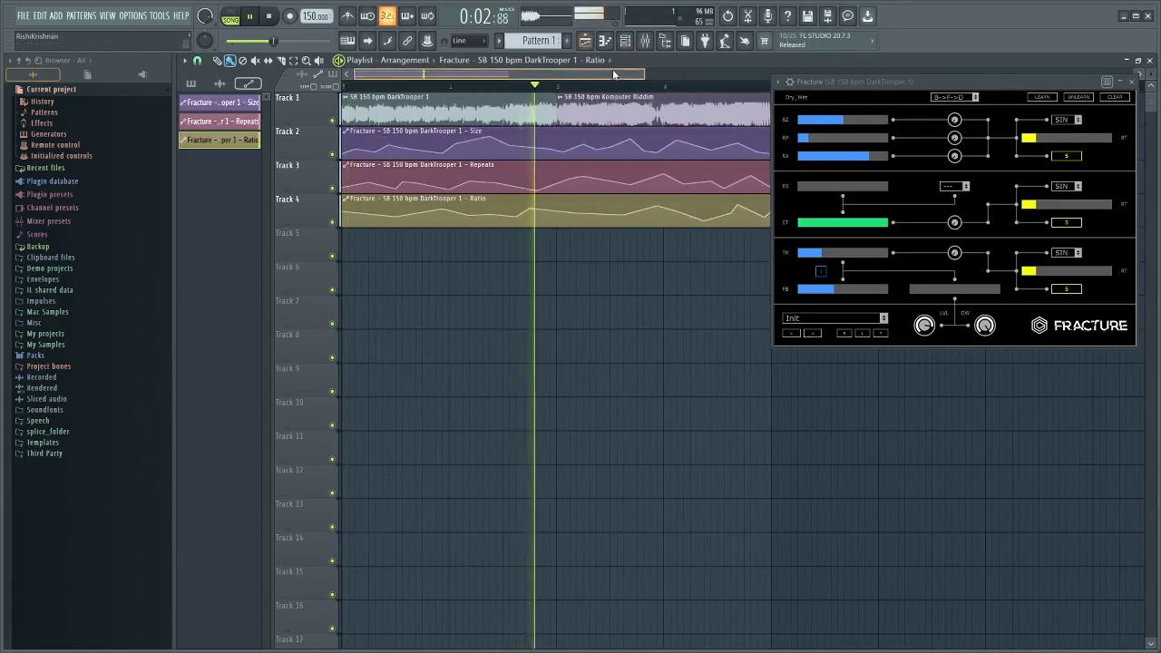
{"action": "left_click_drag", "start_coordinate": [612, 76], "coordinate": [636, 76]}
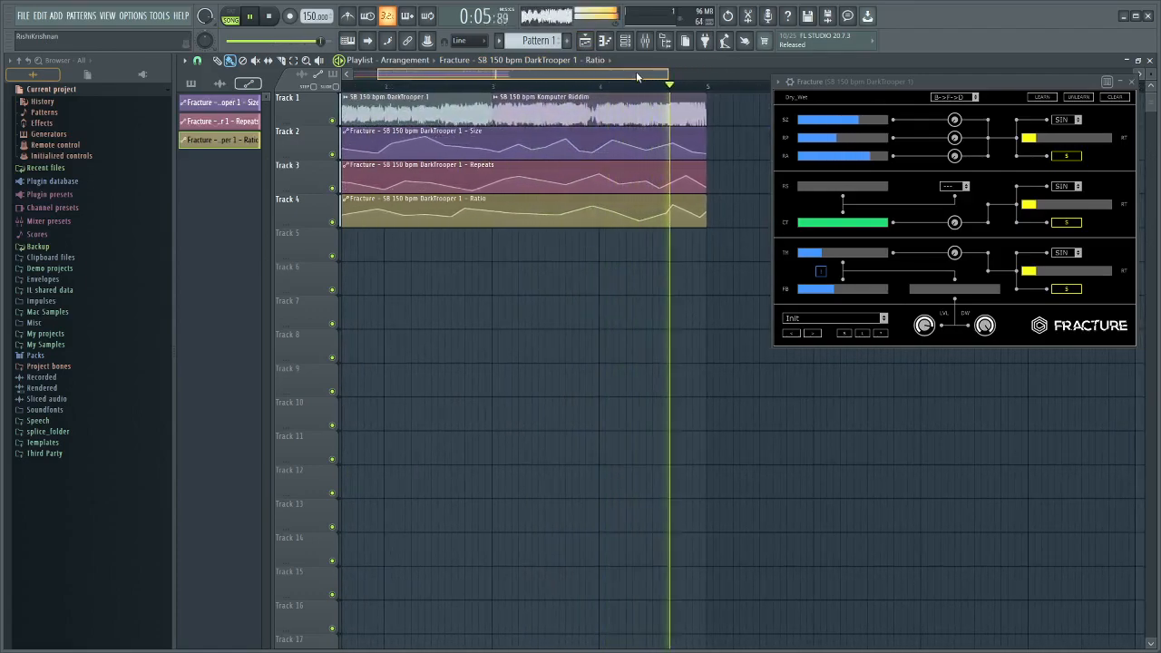
{"action": "left_click_drag", "start_coordinate": [637, 77], "coordinate": [535, 72]}
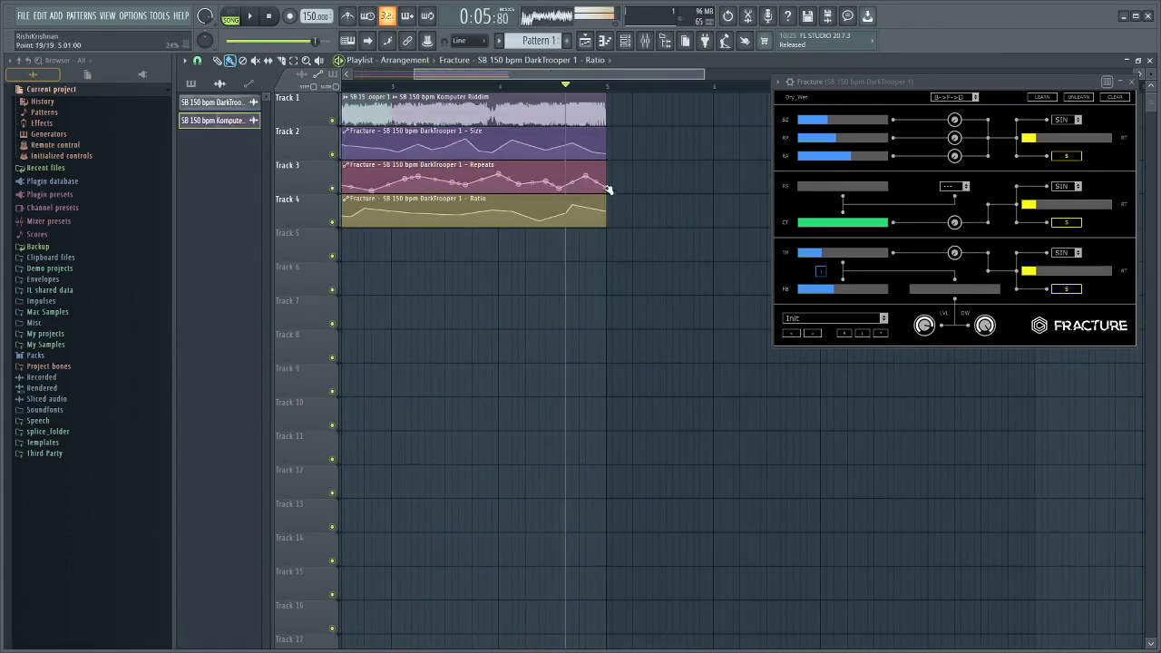
{"action": "key", "text": "space"}
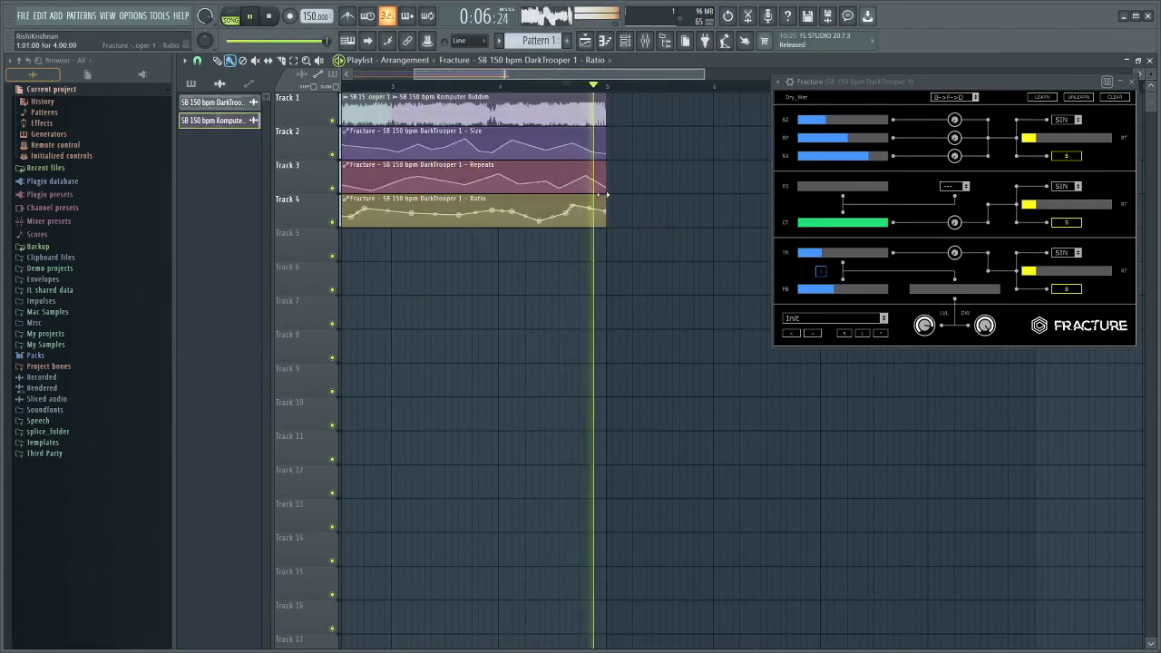
Stop the playback and return the song position and playlist view to the start of the arrangement.
{"action": "left_click", "coordinate": [438, 59]}
{"action": "left_click", "coordinate": [438, 59]}
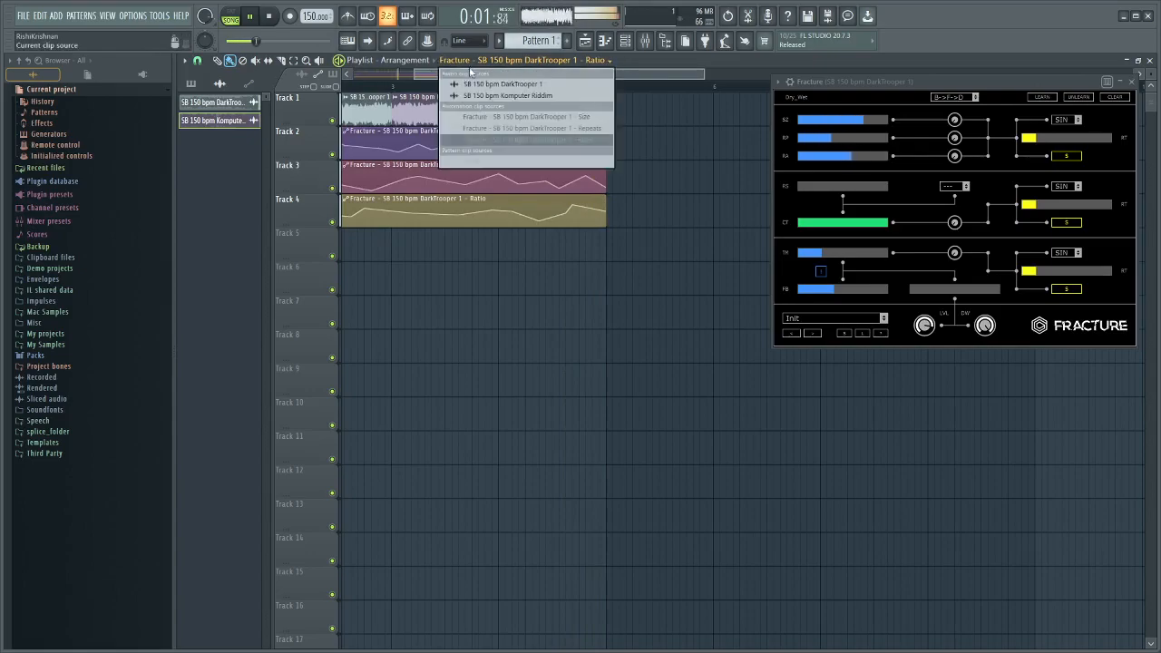
{"action": "key", "text": "space"}
{"action": "left_click_drag", "start_coordinate": [438, 73], "coordinate": [378, 73]}
{"action": "left_click", "coordinate": [270, 16]}
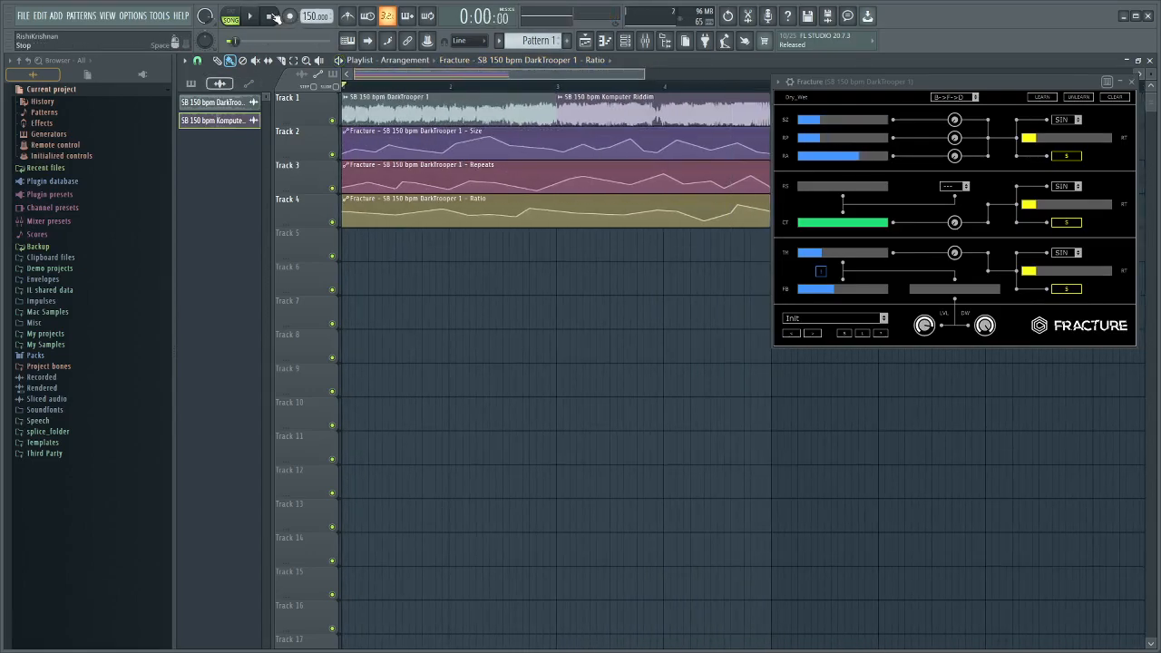
Close the Fracture window and load Edison into effect slot 2 of the DarkTrooper mixer track.
{"action": "left_click_drag", "start_coordinate": [1028, 81], "coordinate": [891, 89]}
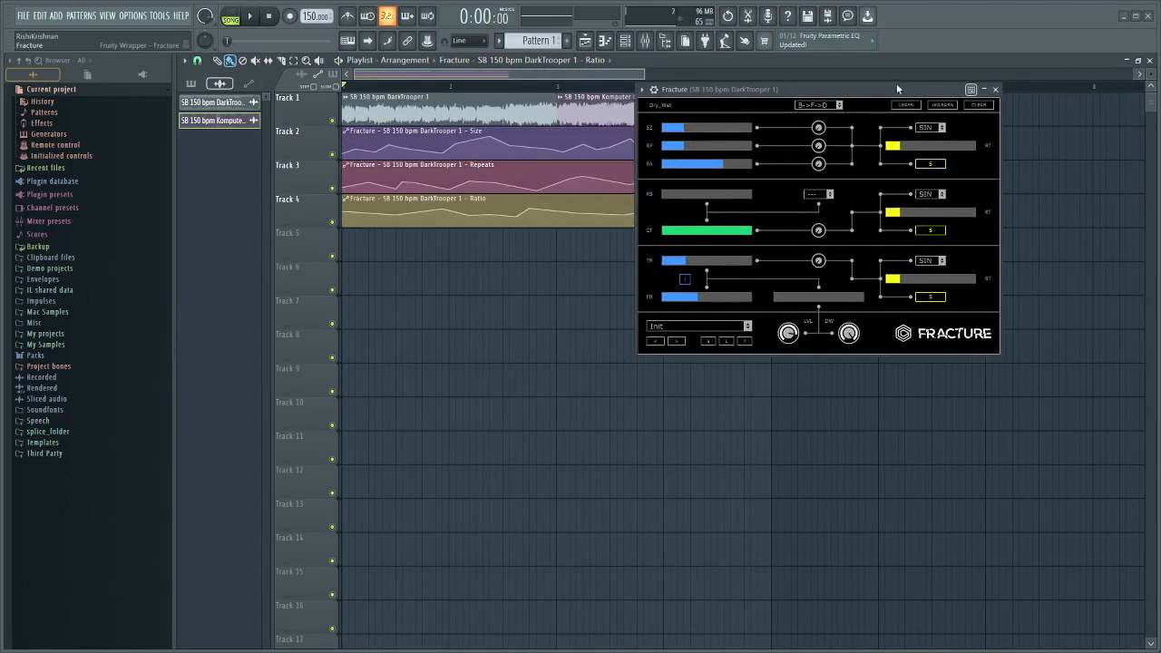
{"action": "left_click", "coordinate": [998, 93]}
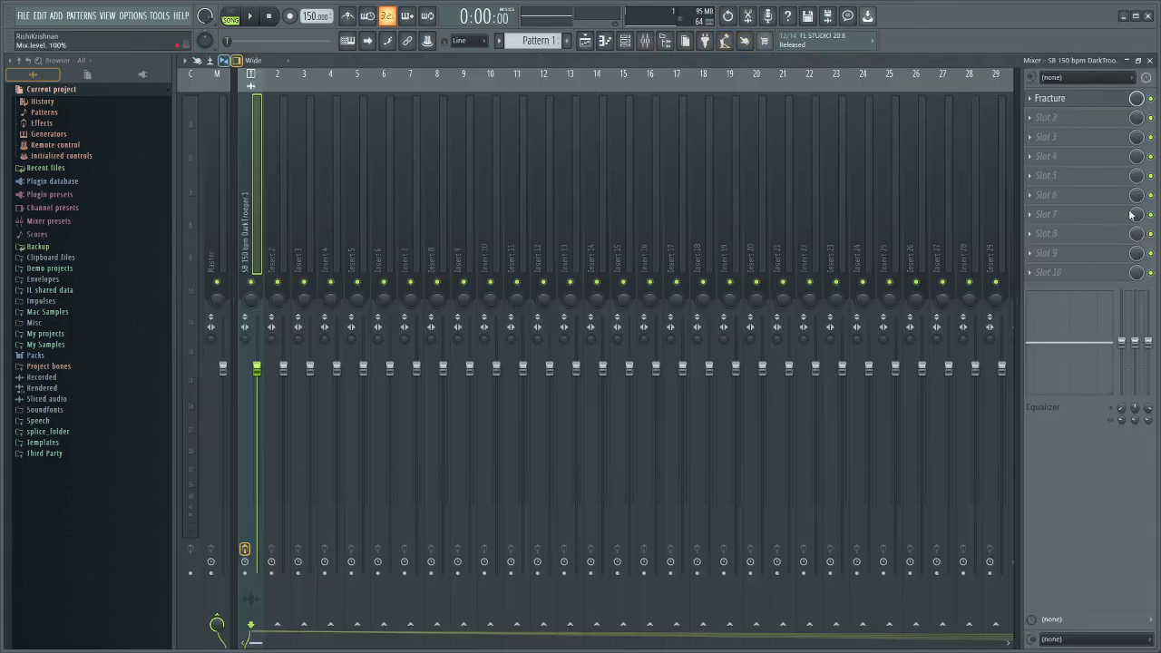
{"action": "left_click", "coordinate": [1032, 120]}
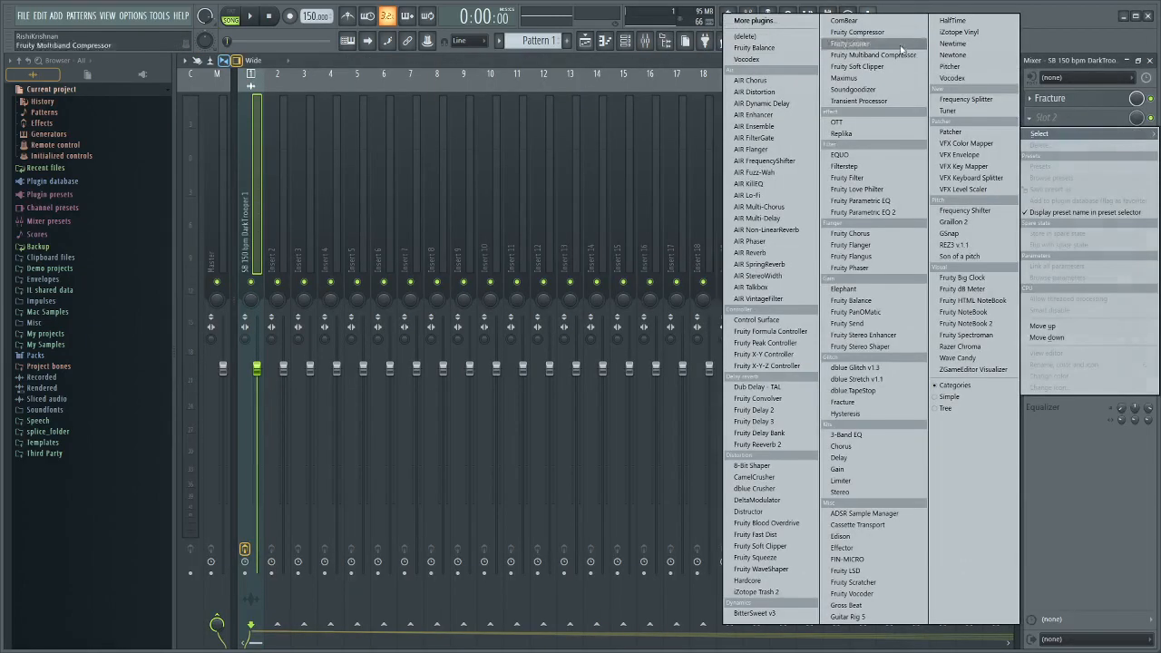
{"action": "left_click", "coordinate": [758, 20]}
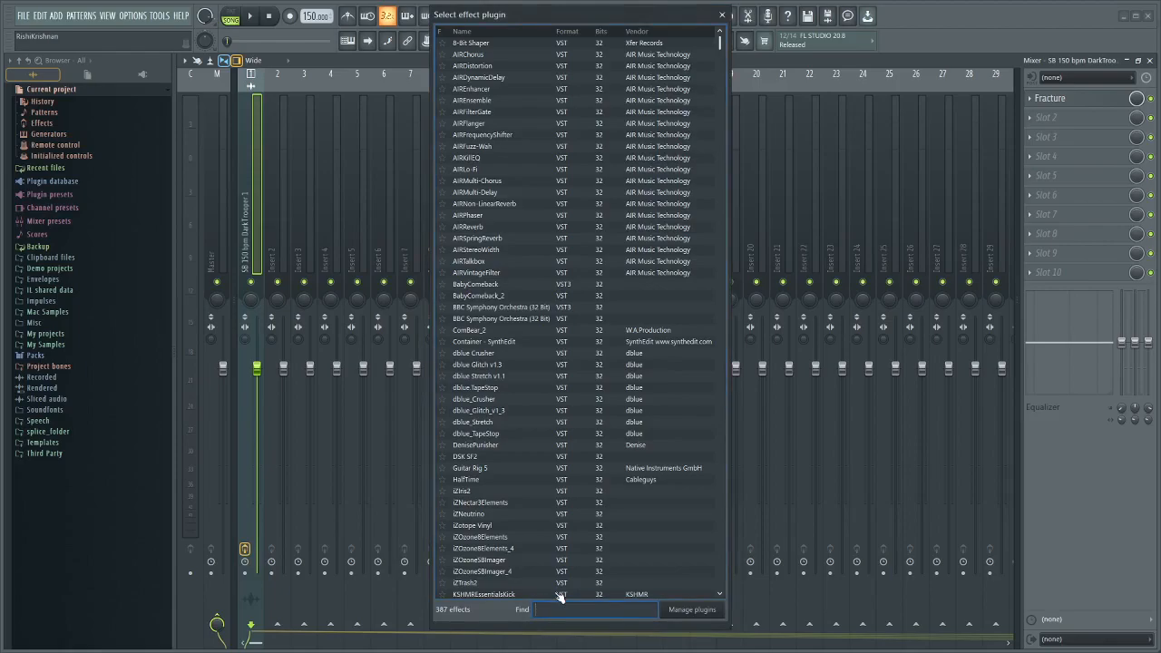
{"action": "type", "text": "Edis"}
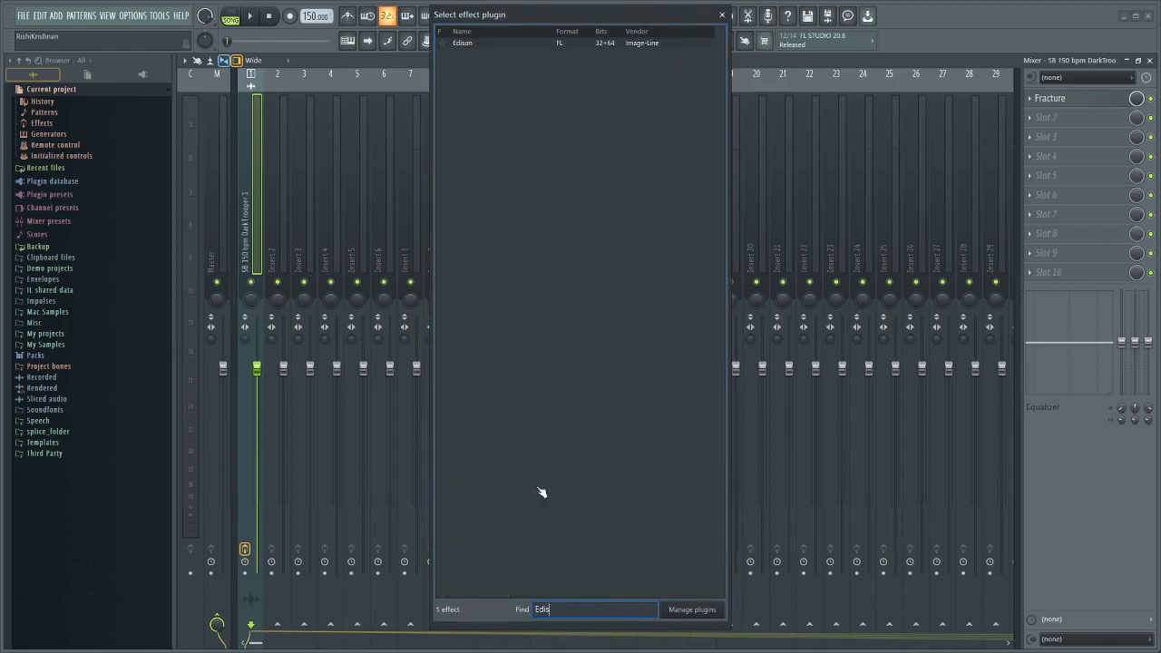
{"action": "double_click", "coordinate": [554, 44]}
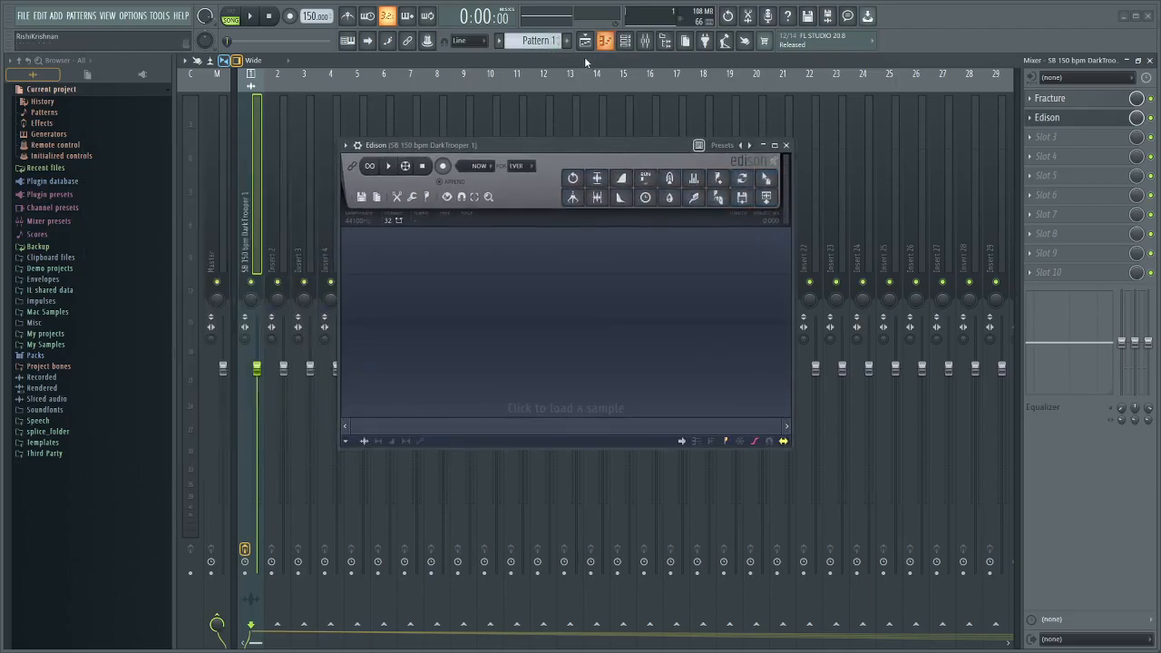
Show the playlist, arm Edison for recording and place its window clear of most of the clips.
{"action": "left_click", "coordinate": [585, 41]}
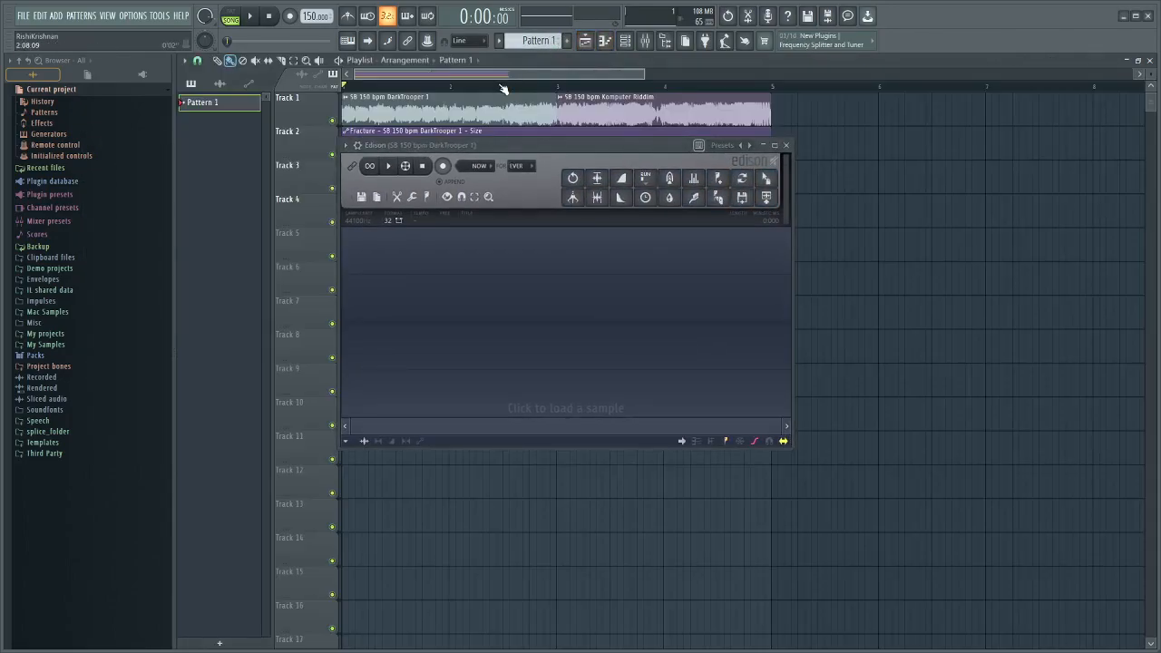
{"action": "scroll", "coordinate": [832, 134], "scroll_direction": "down", "scroll_amount": 1}
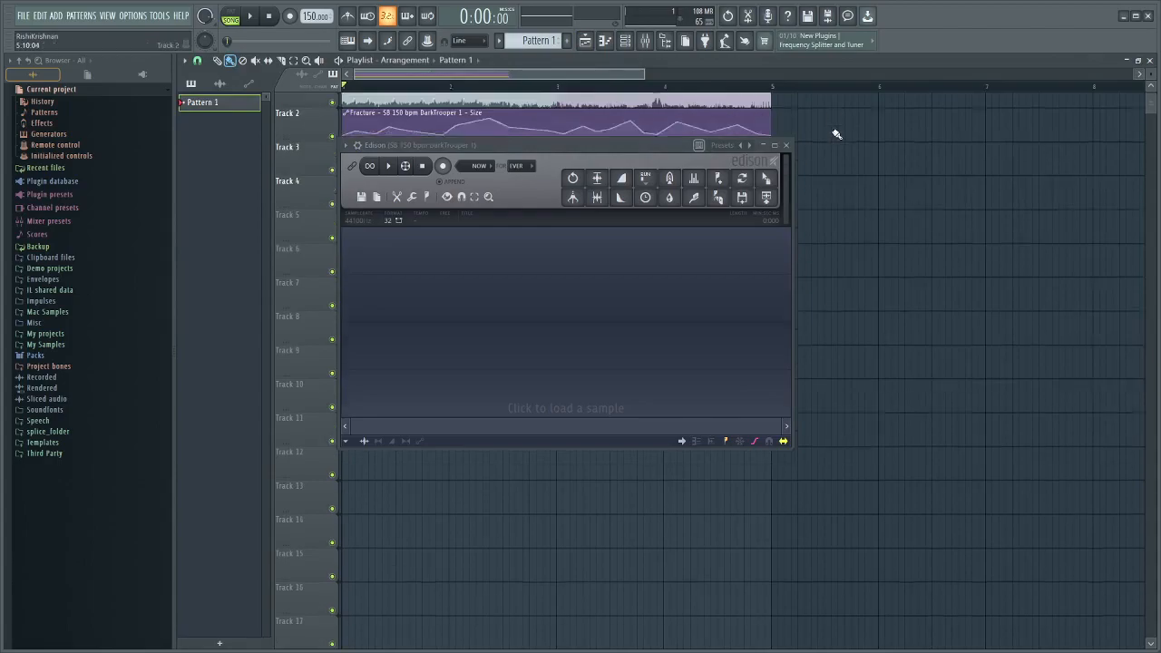
{"action": "left_click_drag", "start_coordinate": [466, 146], "coordinate": [657, 126]}
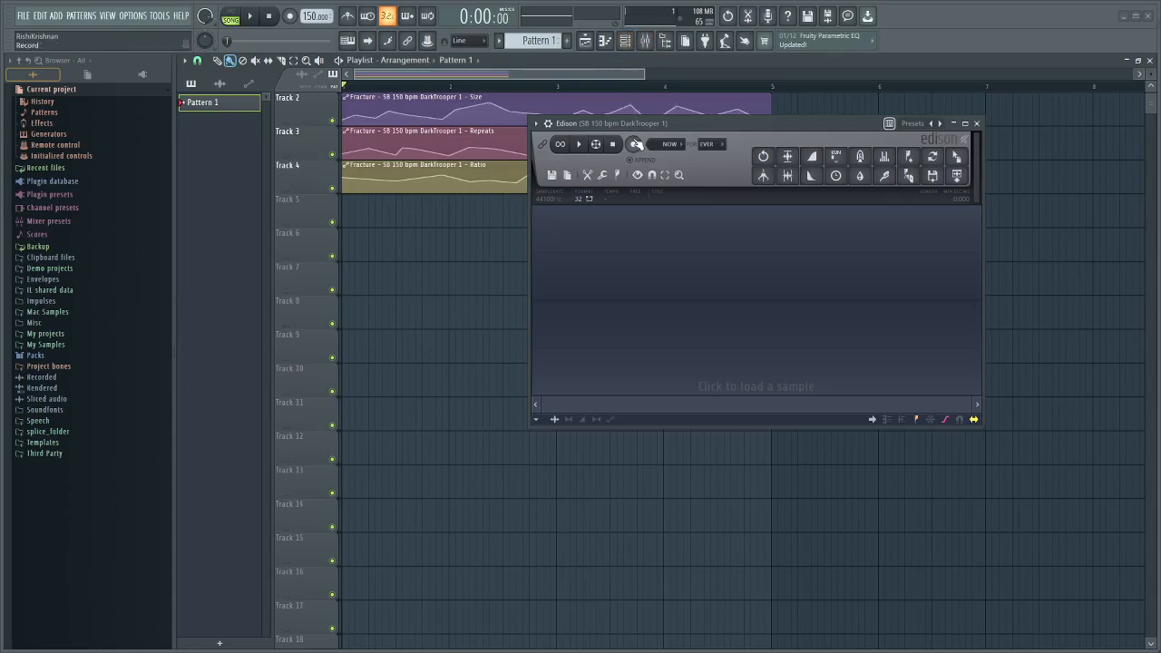
{"action": "scroll", "coordinate": [489, 142], "scroll_direction": "up", "scroll_amount": 1}
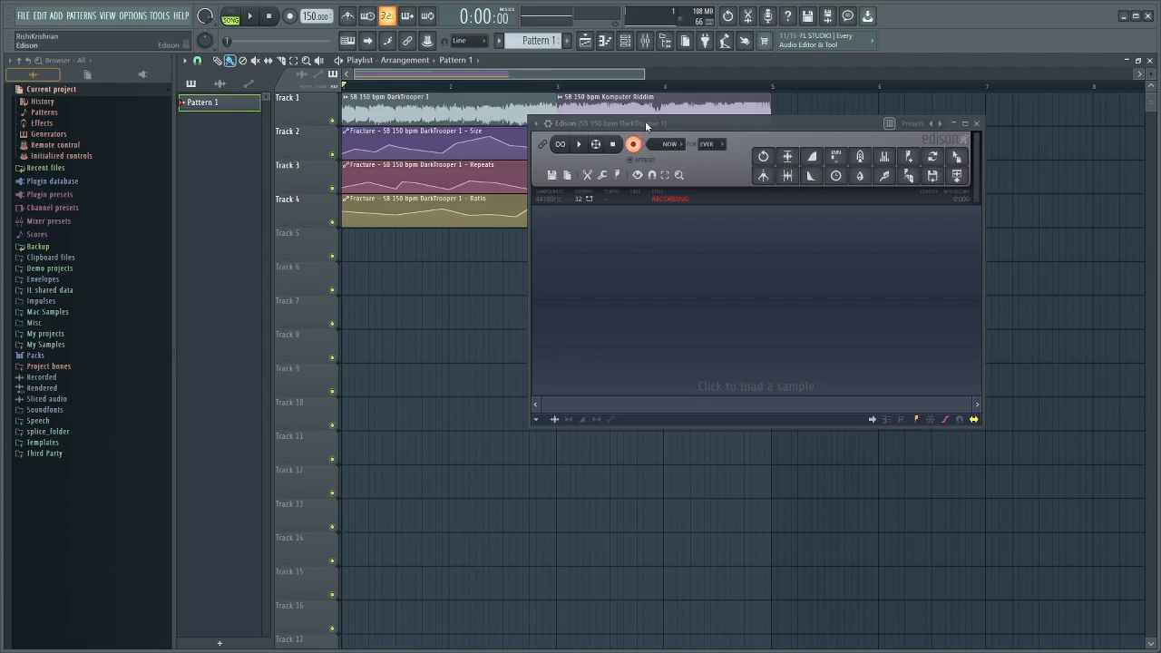
{"action": "left_click_drag", "start_coordinate": [643, 125], "coordinate": [817, 126]}
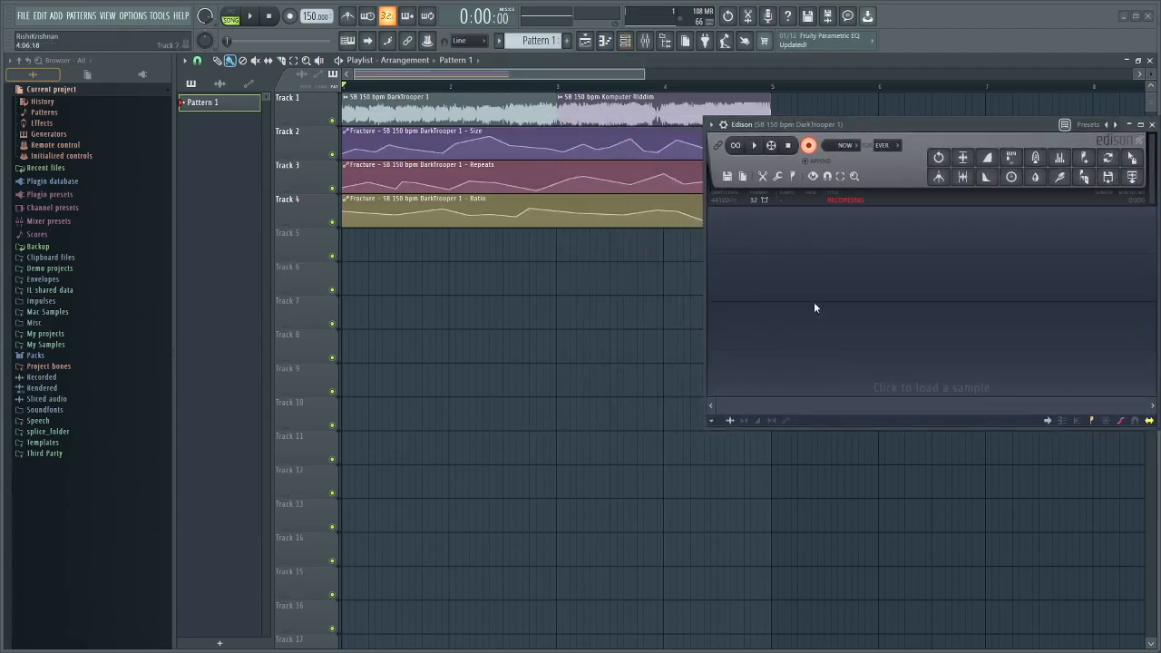
Play the arrangement to record the glitched bass loops into Edison, and stop at the end.
{"action": "left_click", "coordinate": [511, 94]}
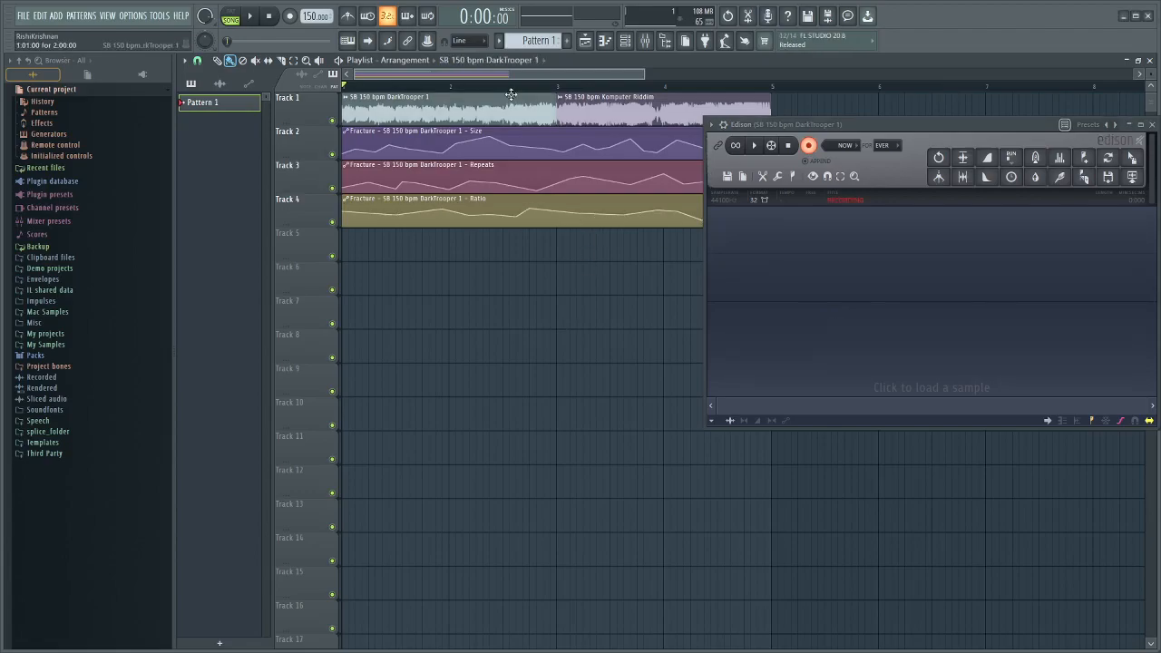
{"action": "key", "text": "space"}
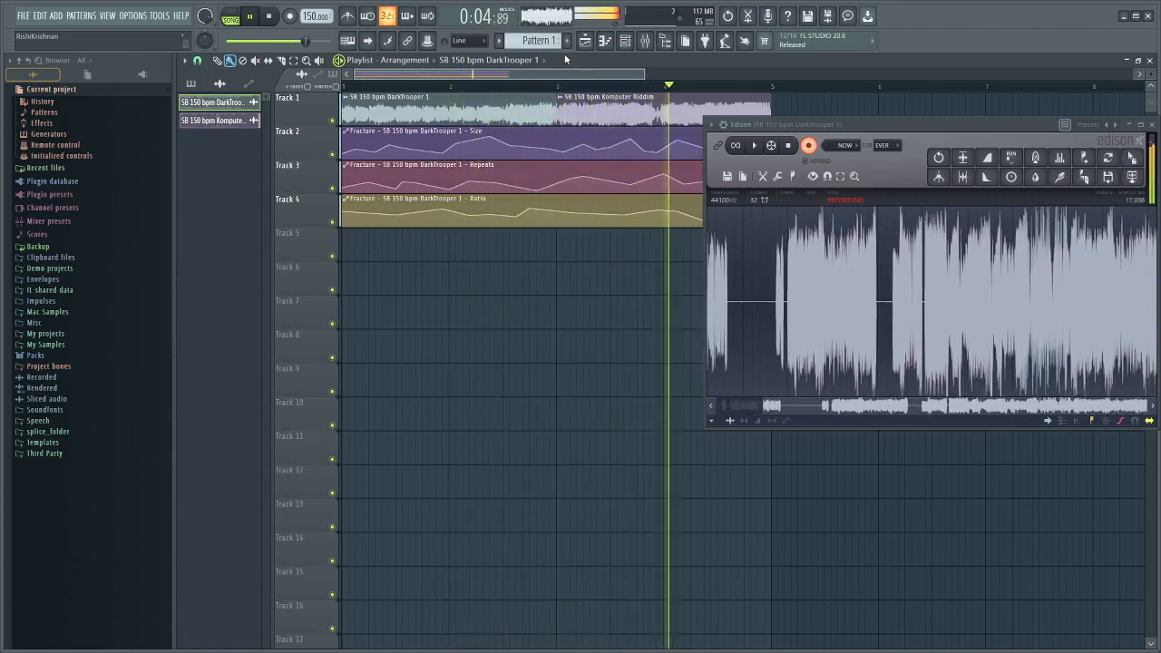
{"action": "key", "text": "space"}
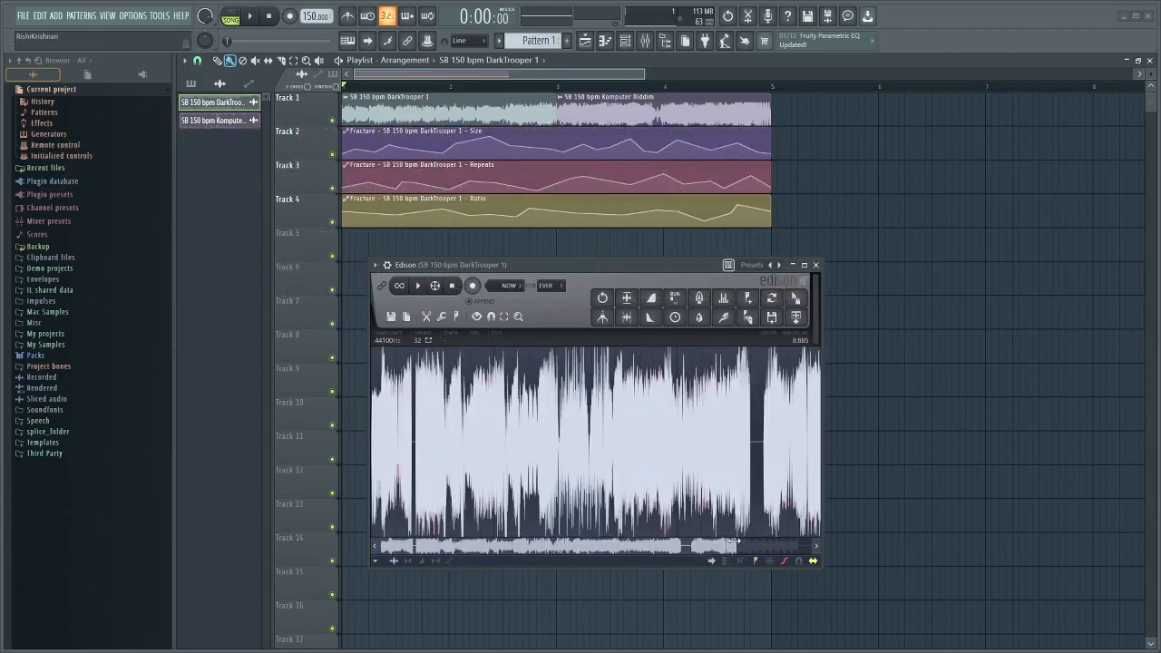
Mark the first burst of the Edison recording, from 0.013 to 0.665, as a region named 1.
{"action": "left_click_drag", "start_coordinate": [733, 541], "coordinate": [461, 545]}
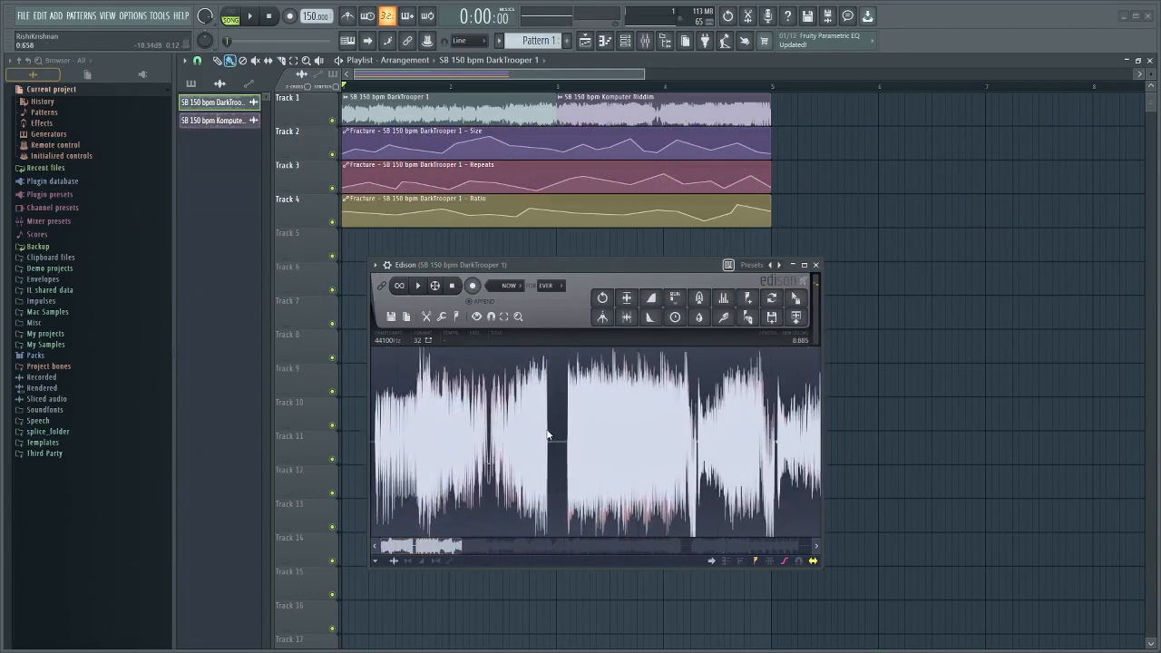
{"action": "left_click_drag", "start_coordinate": [371, 399], "coordinate": [377, 403]}
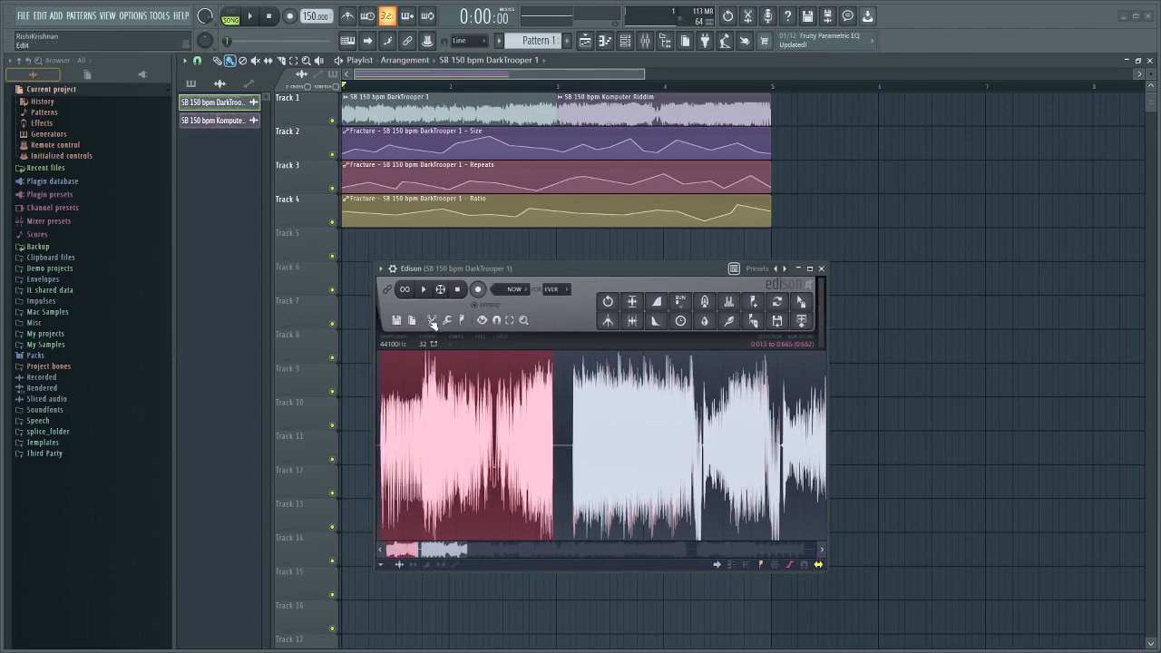
{"action": "left_click", "coordinate": [462, 321]}
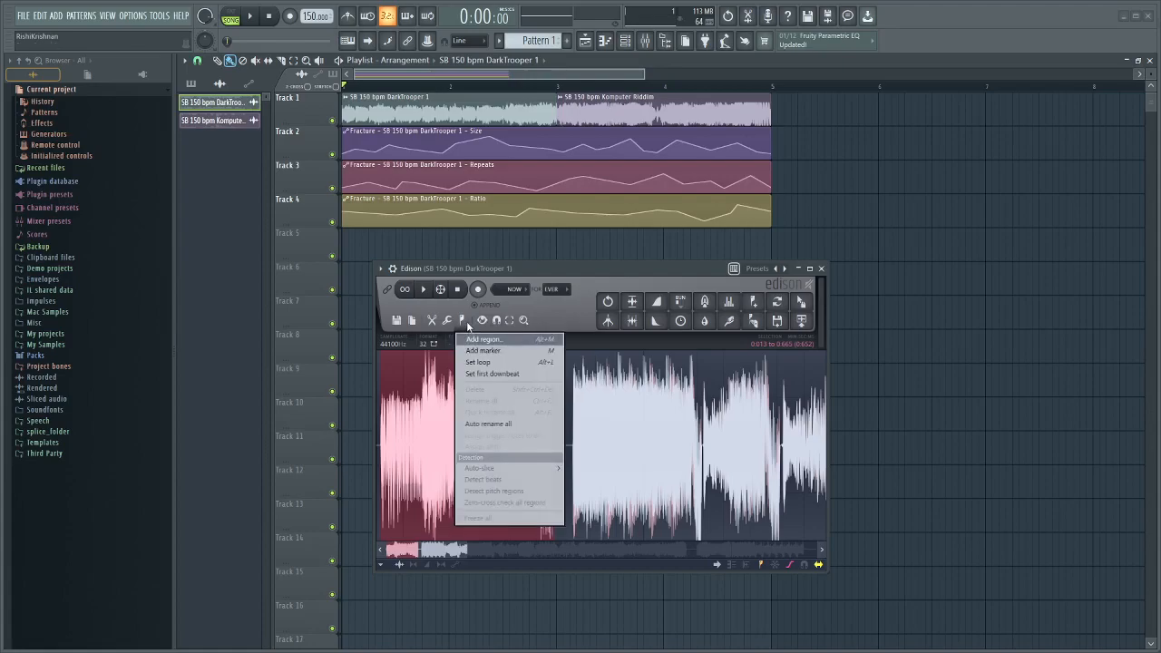
{"action": "left_click", "coordinate": [474, 340]}
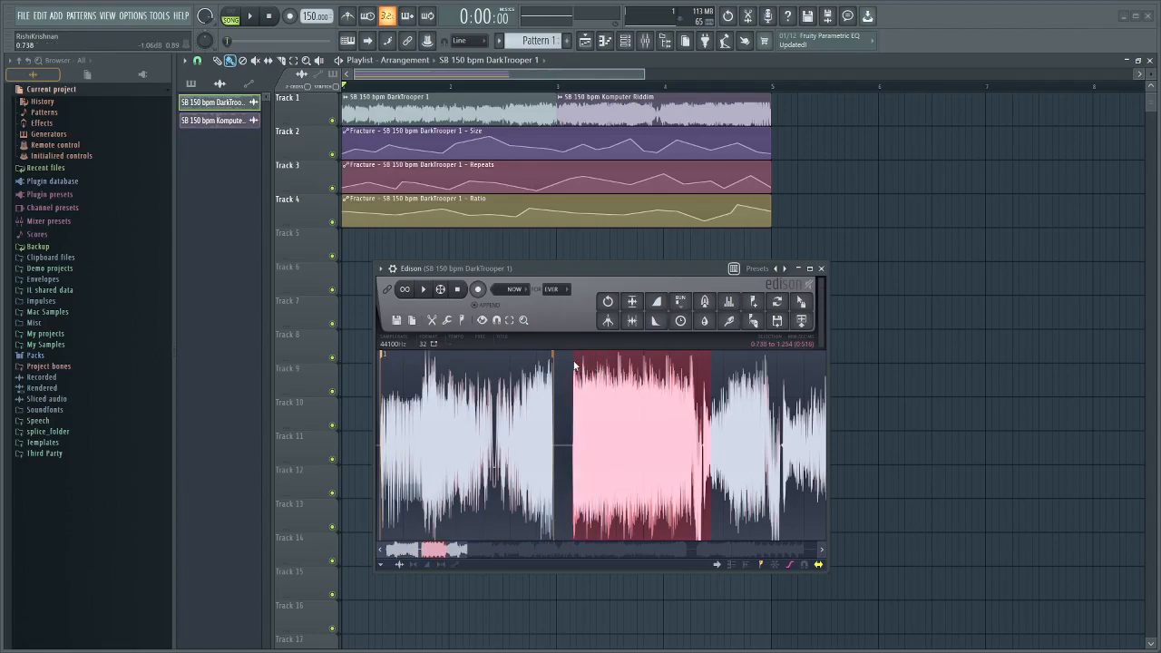
Audition the second burst, trim its selection to 0.738 to 1.220 and mark it as a region named 2.
{"action": "key", "text": "space"}
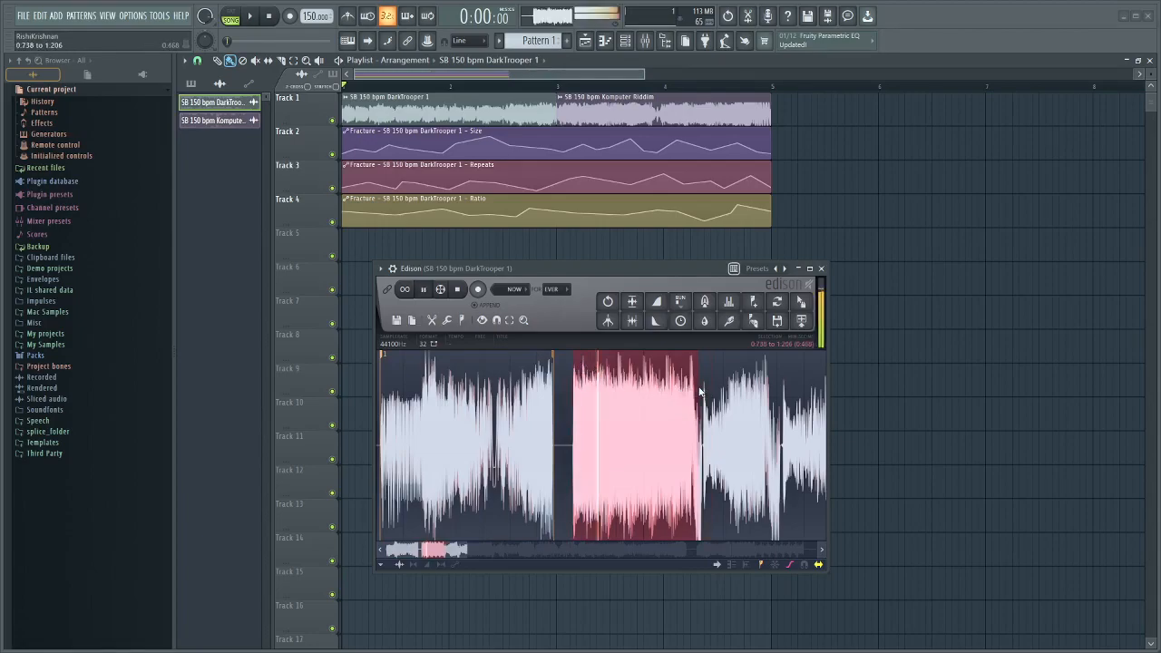
{"action": "key", "text": "space"}
{"action": "left_click_drag", "start_coordinate": [712, 389], "coordinate": [701, 392]}
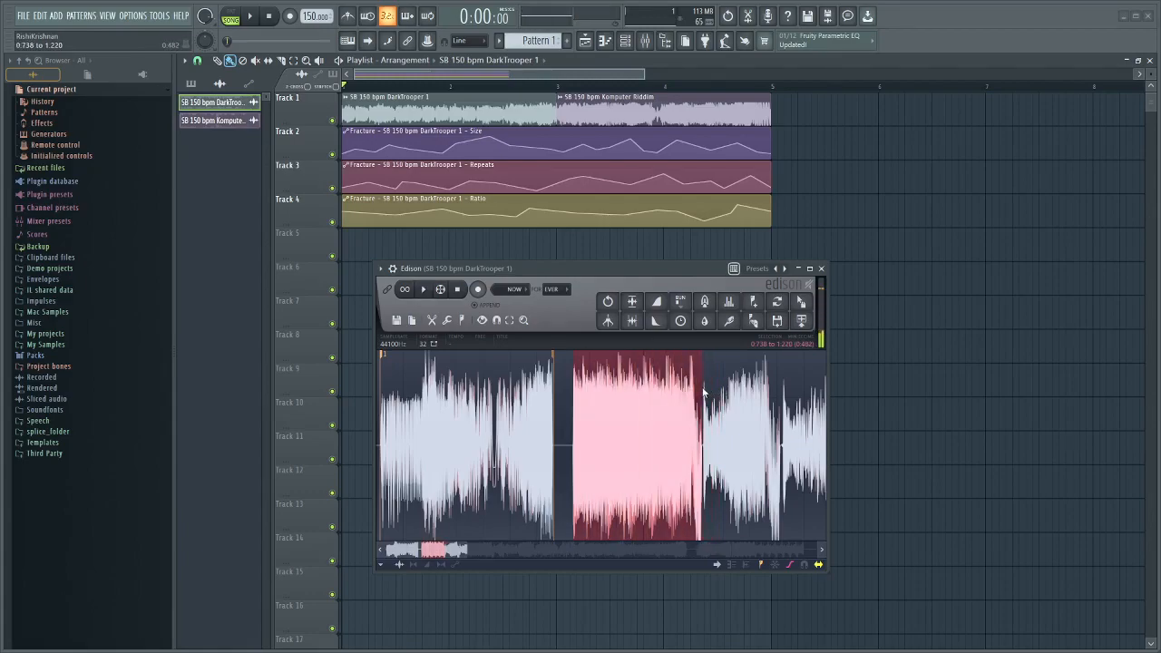
{"action": "key", "text": "space"}
{"action": "left_click", "coordinate": [463, 320]}
{"action": "left_click", "coordinate": [482, 320]}
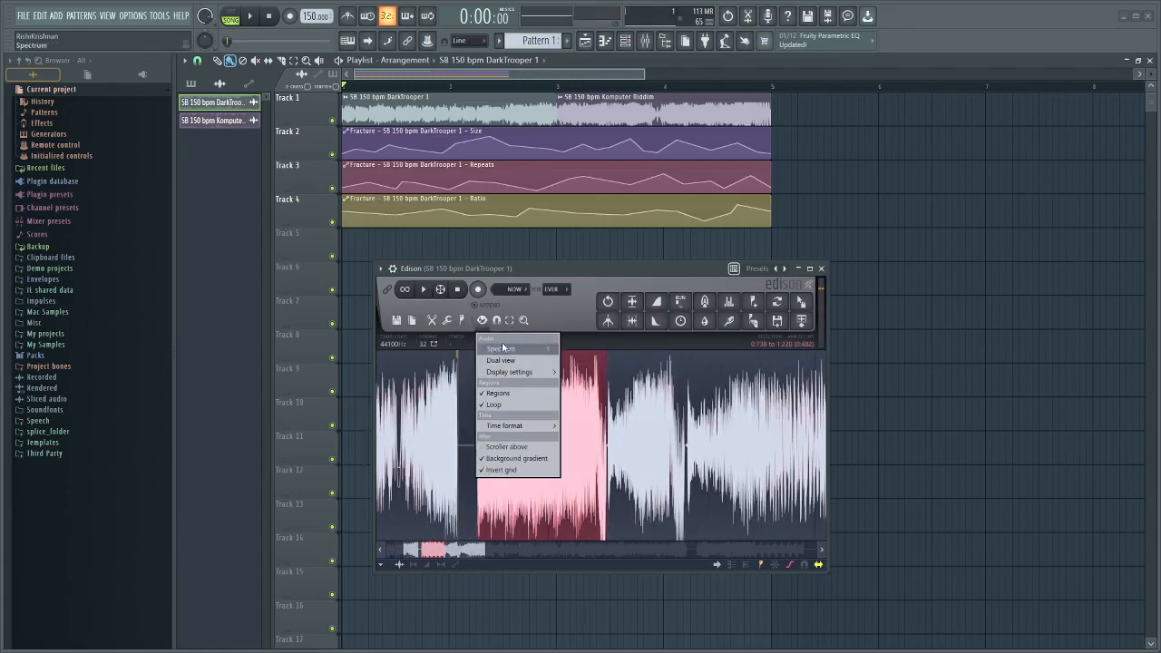
{"action": "left_click", "coordinate": [465, 322]}
{"action": "left_click", "coordinate": [465, 322]}
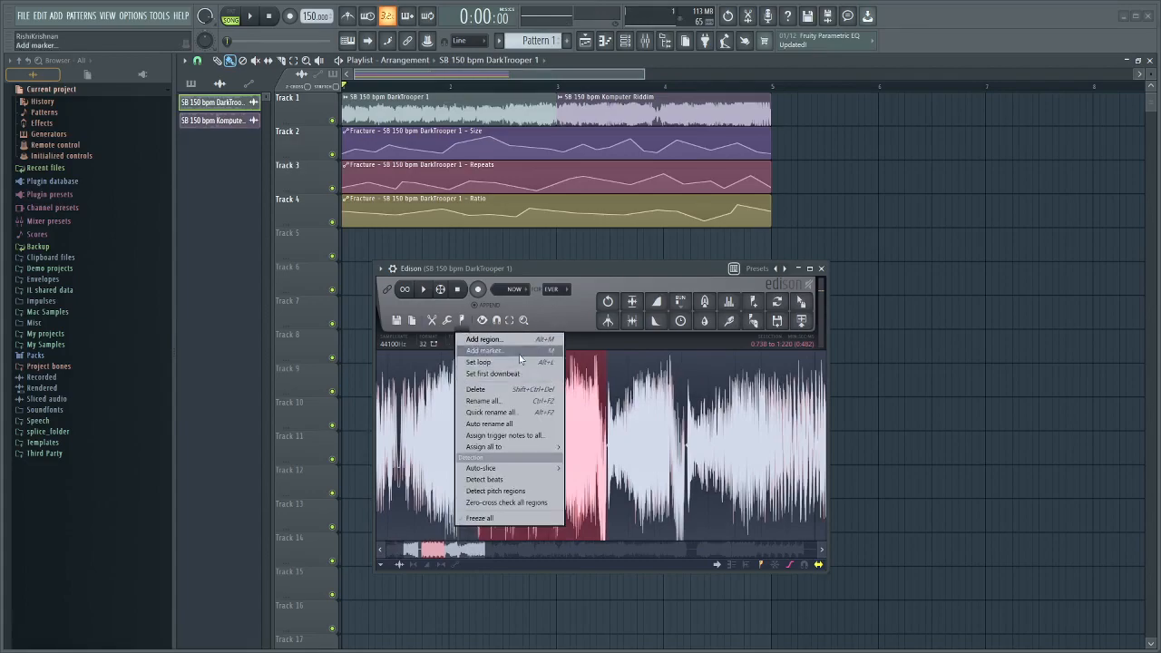
{"action": "left_click", "coordinate": [515, 341]}
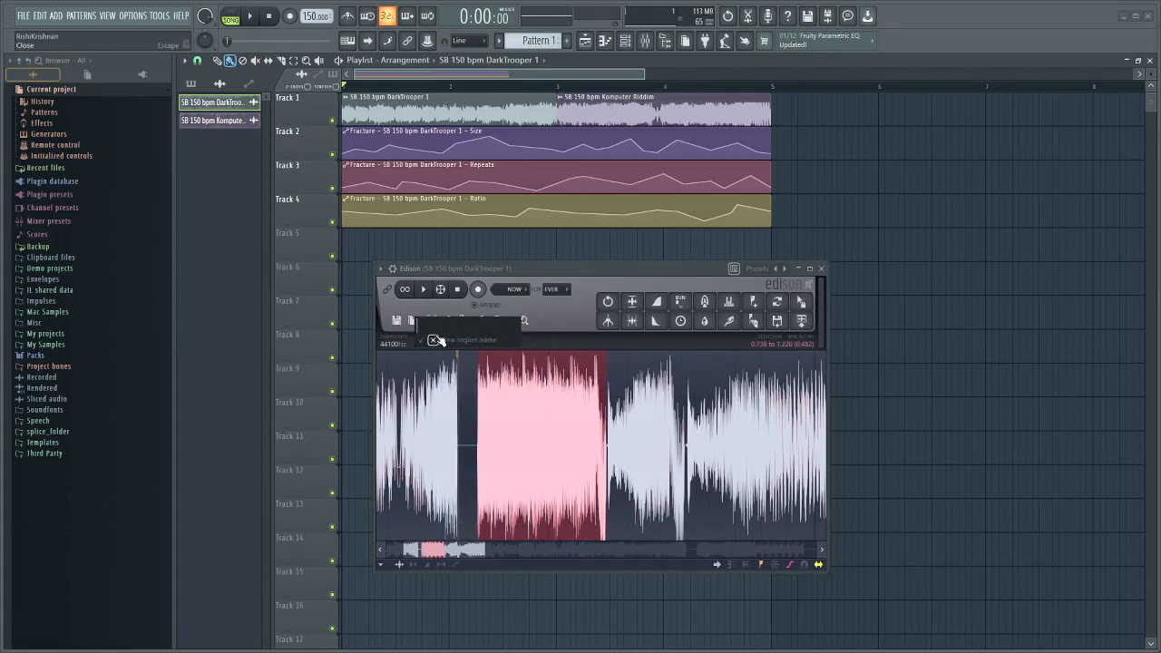
{"action": "key", "text": "Return"}
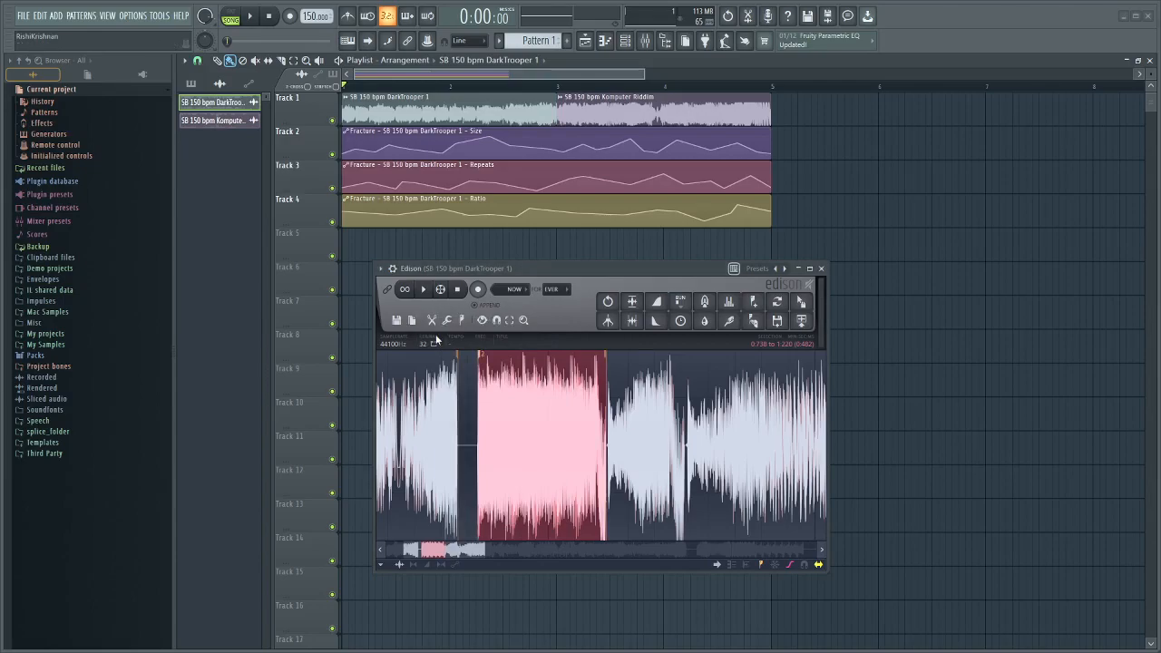
Audition the audio following region 2 while extending the selection's end to 3.013.
{"action": "key", "text": "space"}
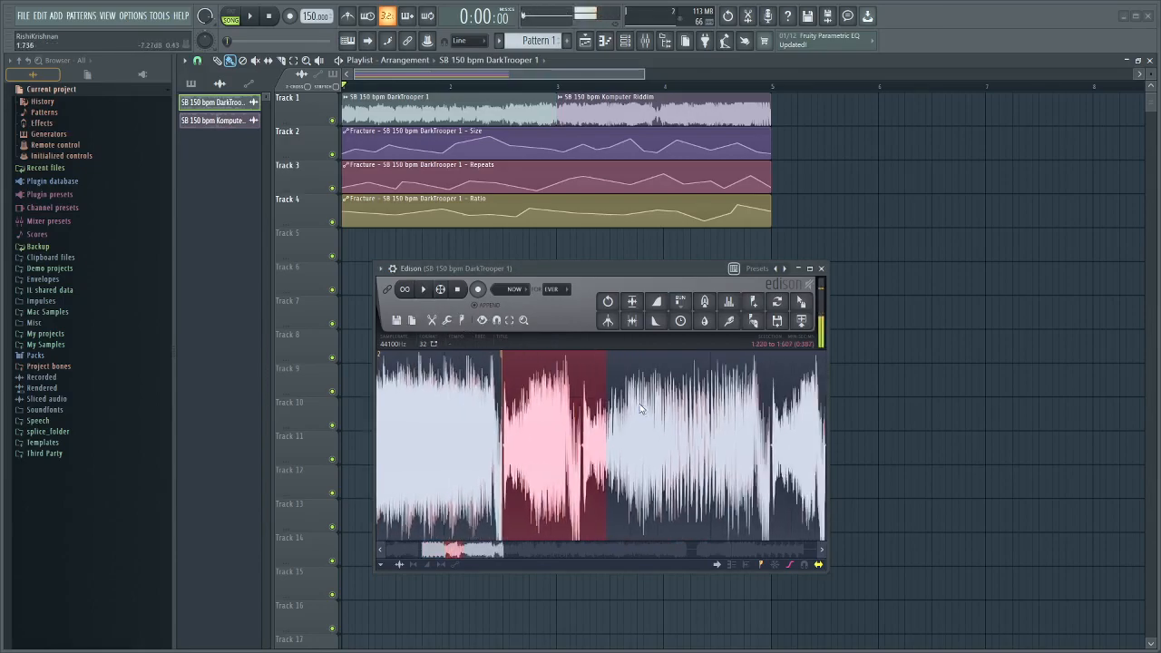
{"action": "left_click_drag", "start_coordinate": [608, 405], "coordinate": [716, 399]}
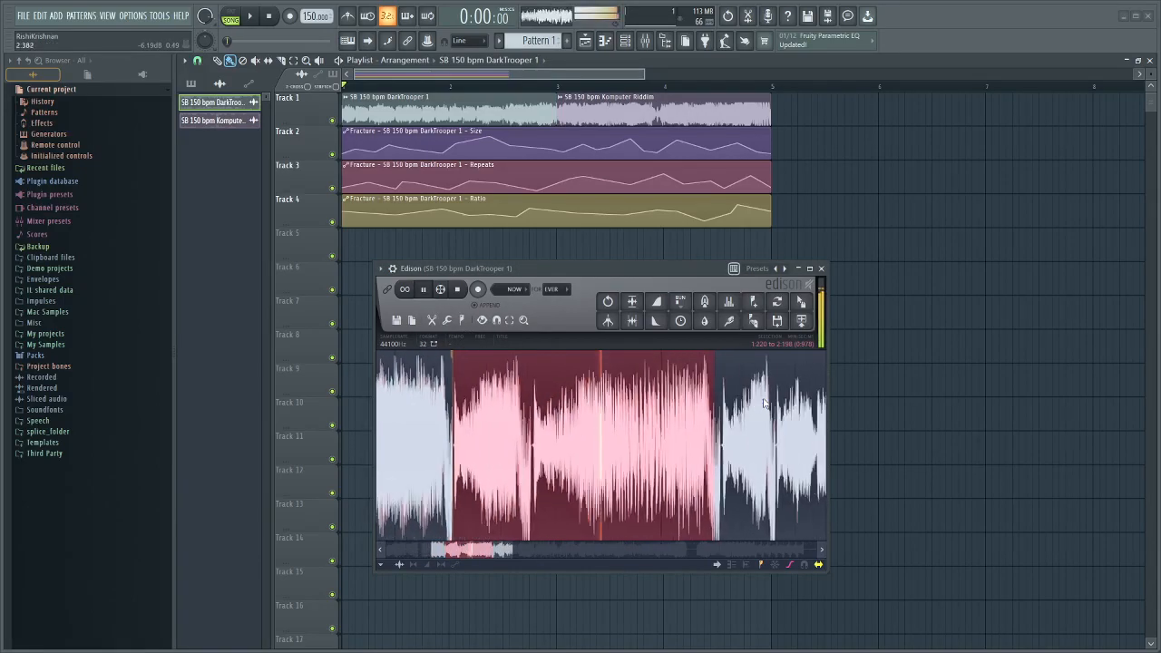
{"action": "key", "text": "space"}
{"action": "key", "text": "space"}
{"action": "left_click_drag", "start_coordinate": [619, 397], "coordinate": [821, 400]}
{"action": "key", "text": "space"}
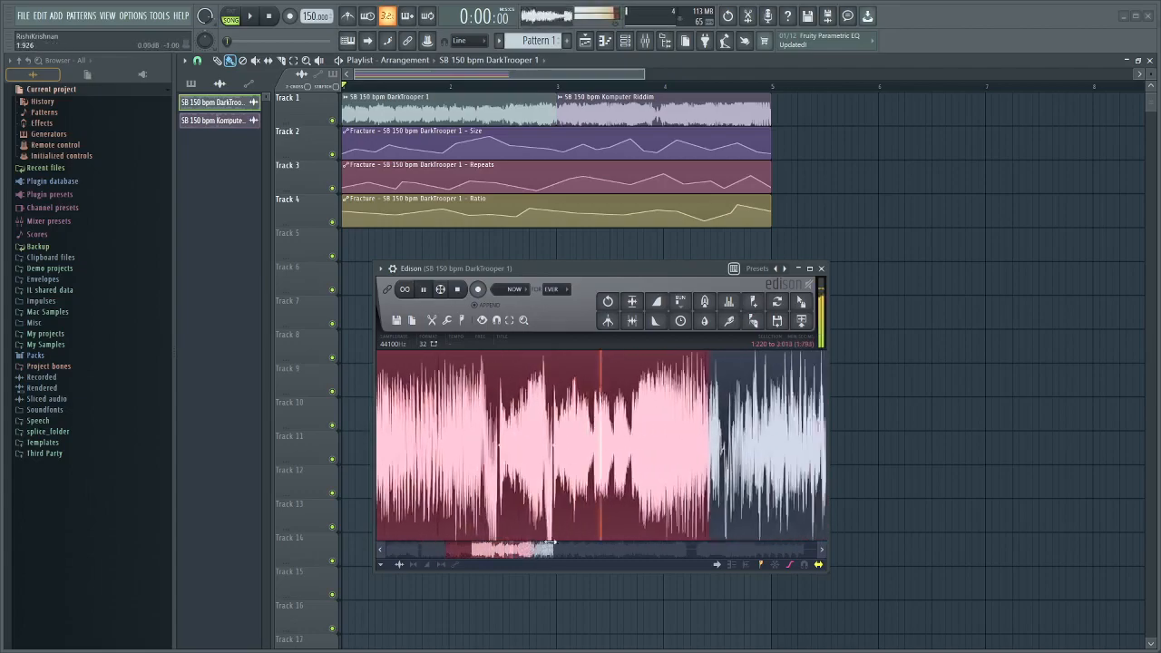
{"action": "key", "text": "space"}
{"action": "left_click_drag", "start_coordinate": [586, 438], "coordinate": [713, 442]}
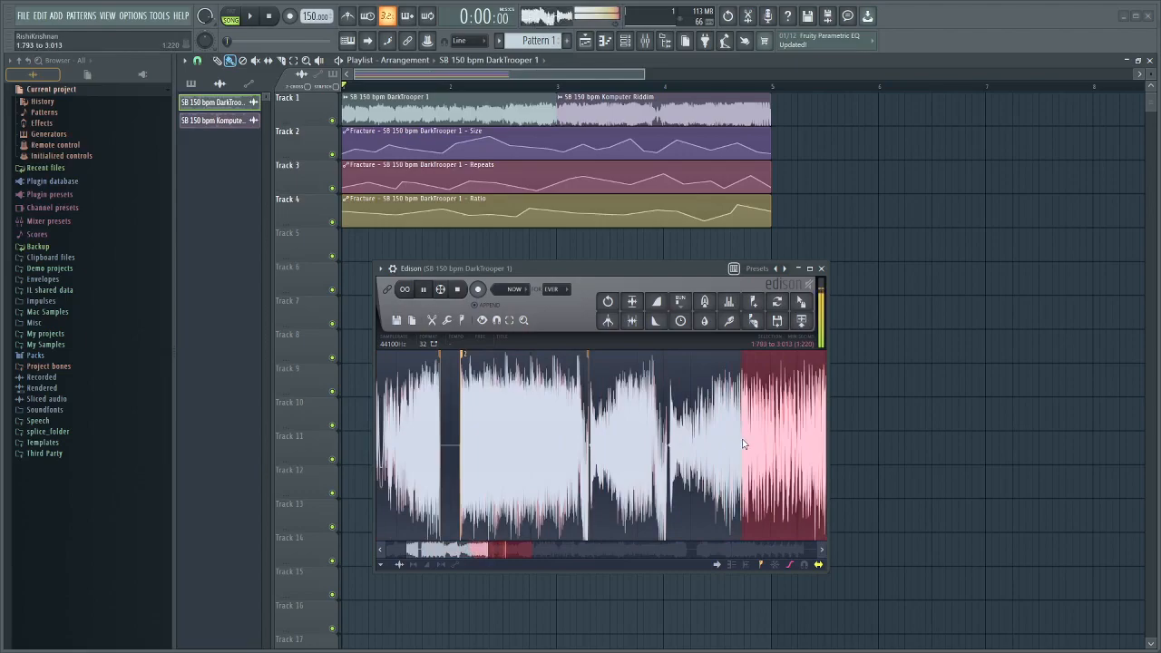
Narrow the selection to 2.234 to 3.013 and mark it as a region named 3.
{"action": "left_click", "coordinate": [472, 549]}
{"action": "left_click_drag", "start_coordinate": [472, 552], "coordinate": [402, 549]}
{"action": "left_click_drag", "start_coordinate": [654, 461], "coordinate": [600, 463]}
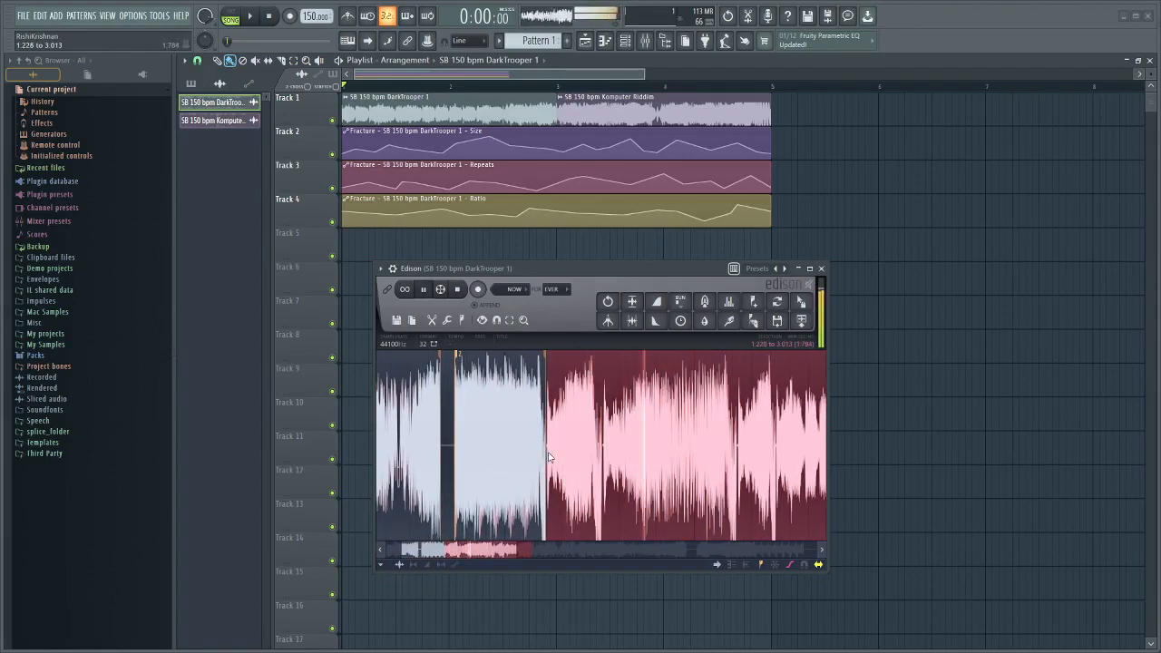
{"action": "left_click_drag", "start_coordinate": [582, 459], "coordinate": [410, 440]}
{"action": "right_click", "coordinate": [423, 440]}
{"action": "scroll", "coordinate": [411, 440], "scroll_direction": "left", "scroll_amount": 1}
{"action": "scroll", "coordinate": [411, 439], "scroll_direction": "right", "scroll_amount": 3}
{"action": "scroll", "coordinate": [411, 440], "scroll_direction": "left", "scroll_amount": 5}
{"action": "mouse_move", "coordinate": [453, 386]}
{"action": "left_mouse_down"}
{"action": "mouse_move", "coordinate": [477, 389]}
{"action": "mouse_move", "coordinate": [456, 386]}
{"action": "left_mouse_up"}
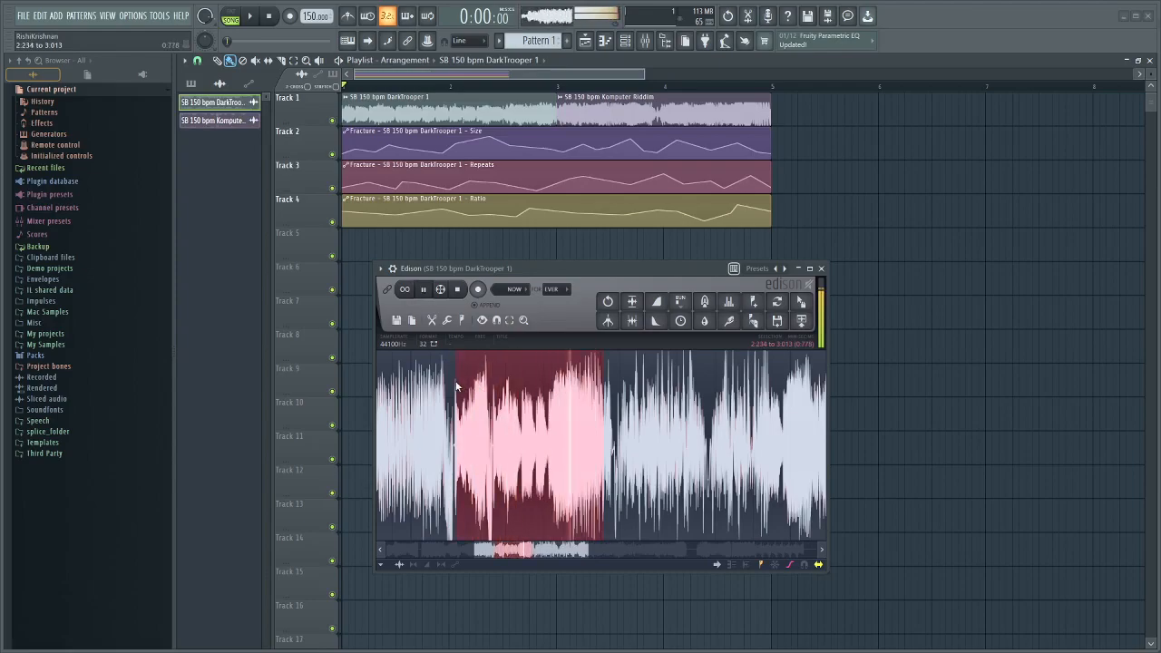
{"action": "left_click", "coordinate": [461, 319]}
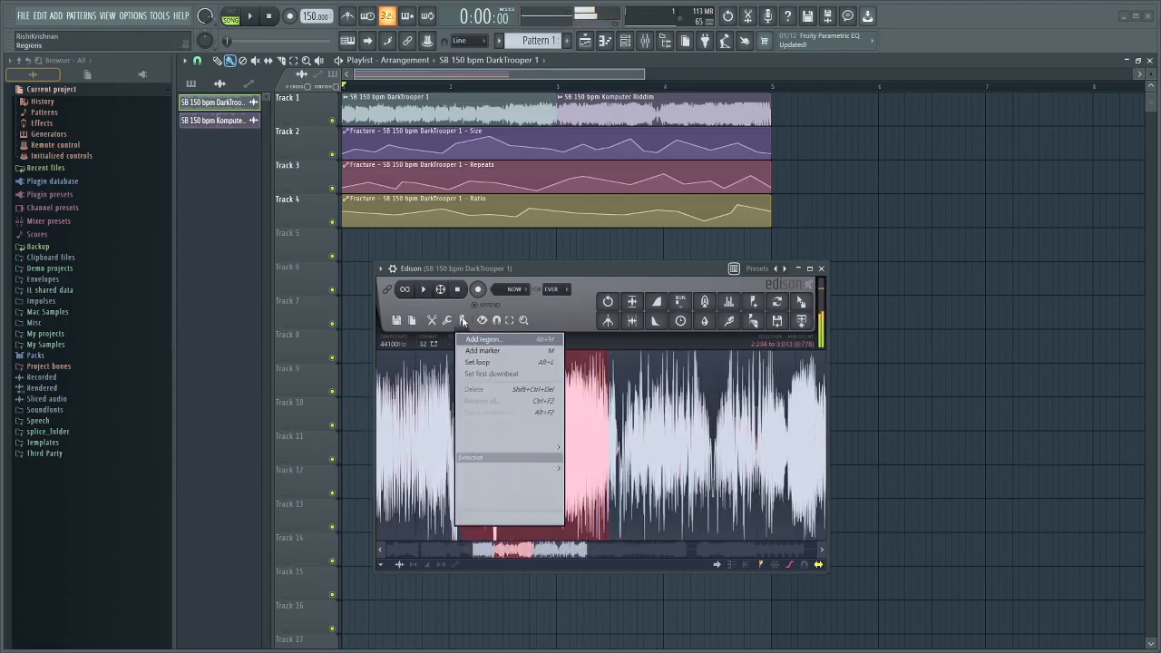
{"action": "left_click", "coordinate": [507, 341]}
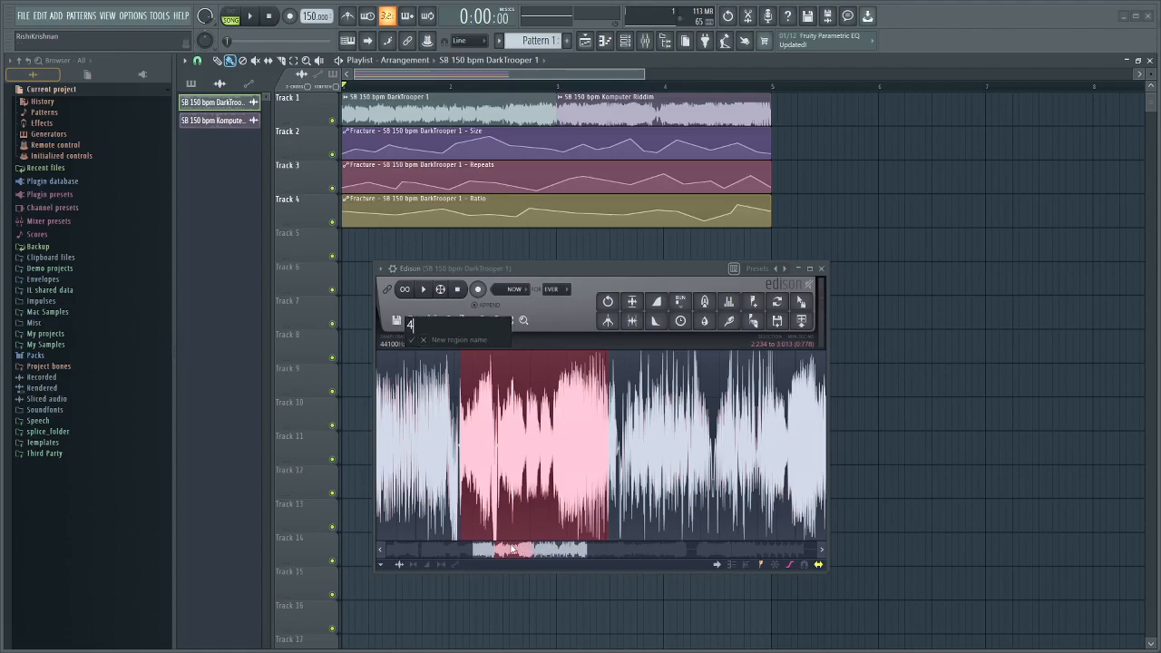
{"action": "type", "text": "4"}
{"action": "key", "text": "Return"}
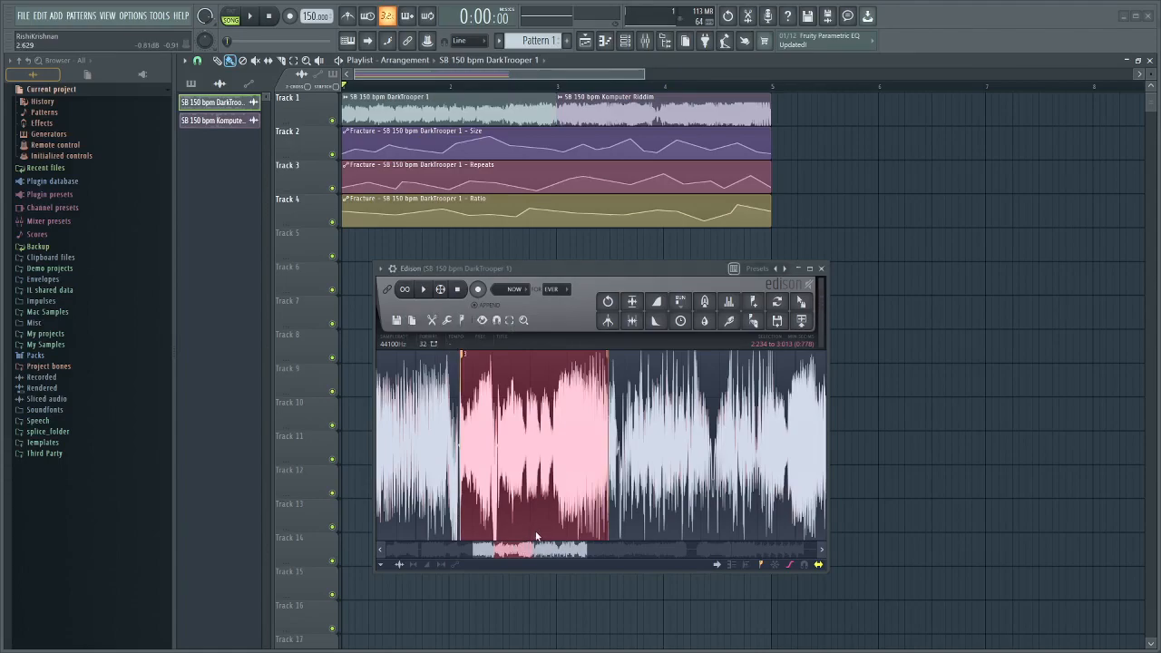
Audition the audio following region 3 and select the stretch from 3.960 to 5.199.
{"action": "left_click", "coordinate": [472, 551]}
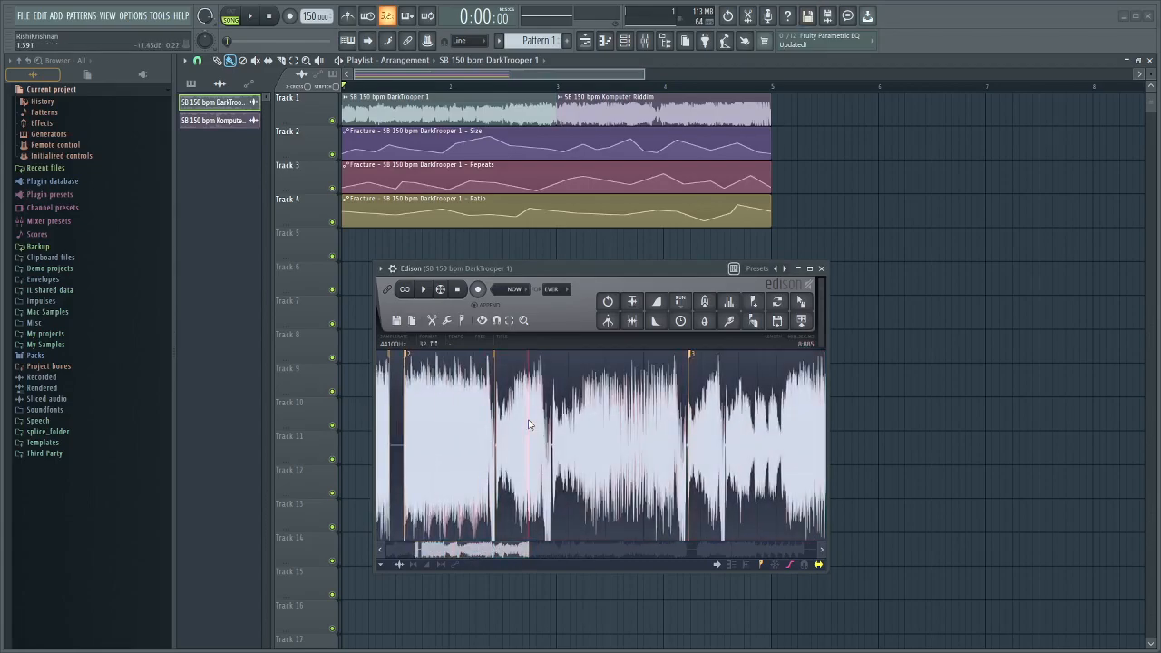
{"action": "key", "text": "space"}
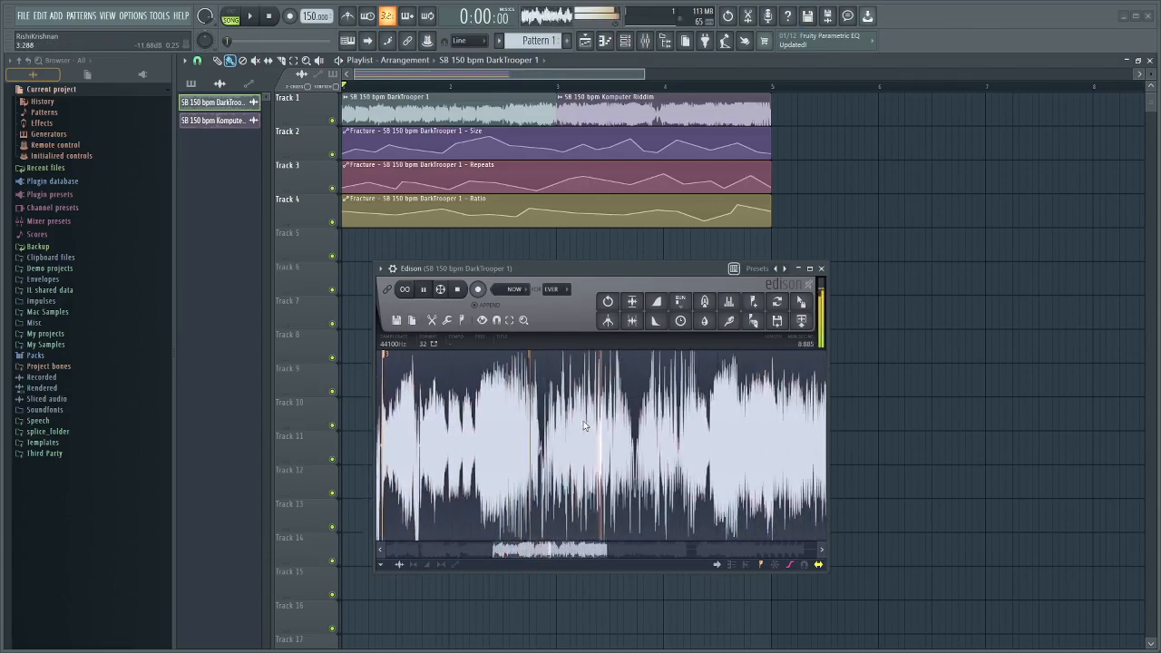
{"action": "key", "text": "space"}
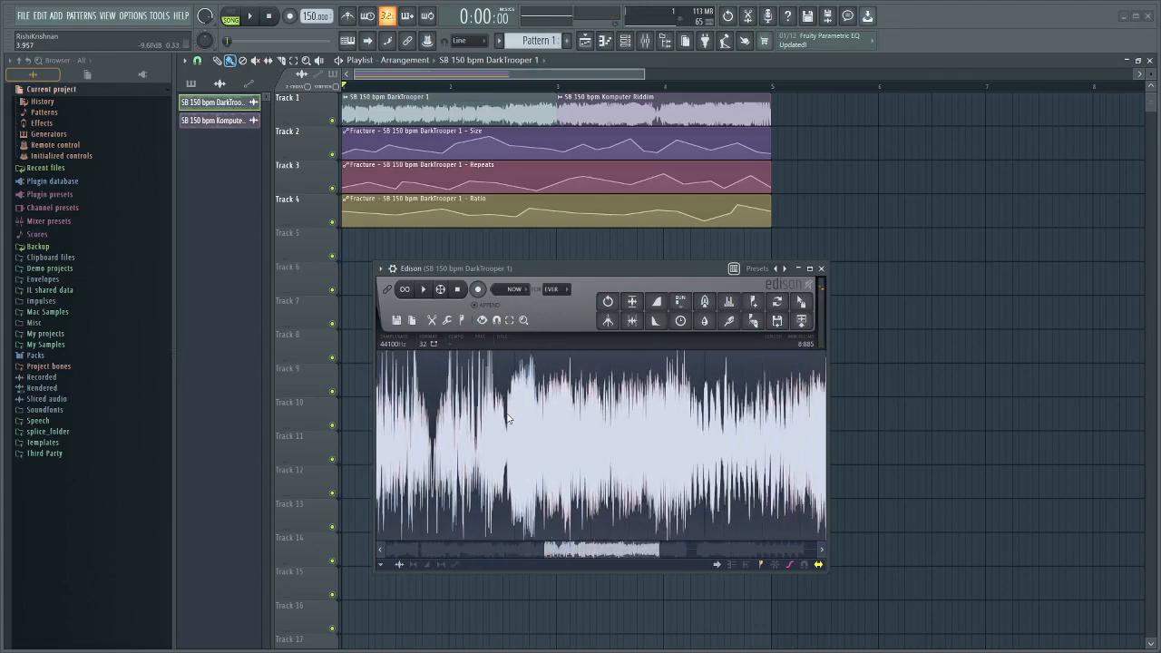
{"action": "key", "text": "space"}
{"action": "left_click_drag", "start_coordinate": [649, 424], "coordinate": [744, 423]}
{"action": "key", "text": "space"}
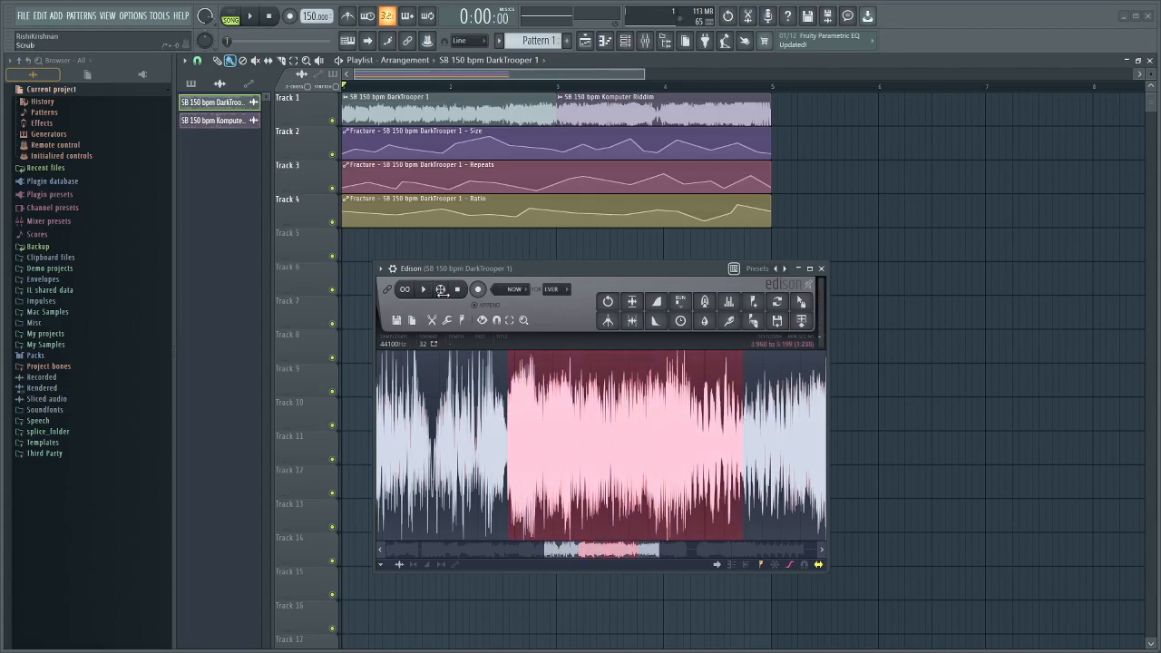
Mark the selected stretch of the recording as a region named 4.
{"action": "left_click", "coordinate": [462, 320]}
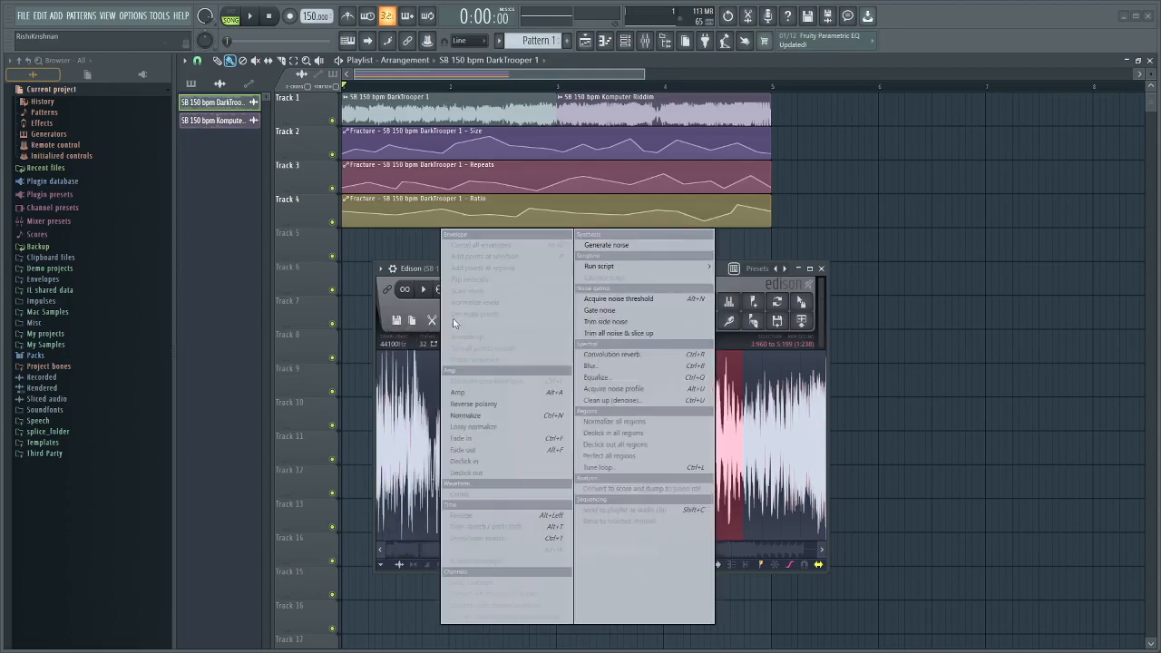
{"action": "left_click", "coordinate": [462, 320]}
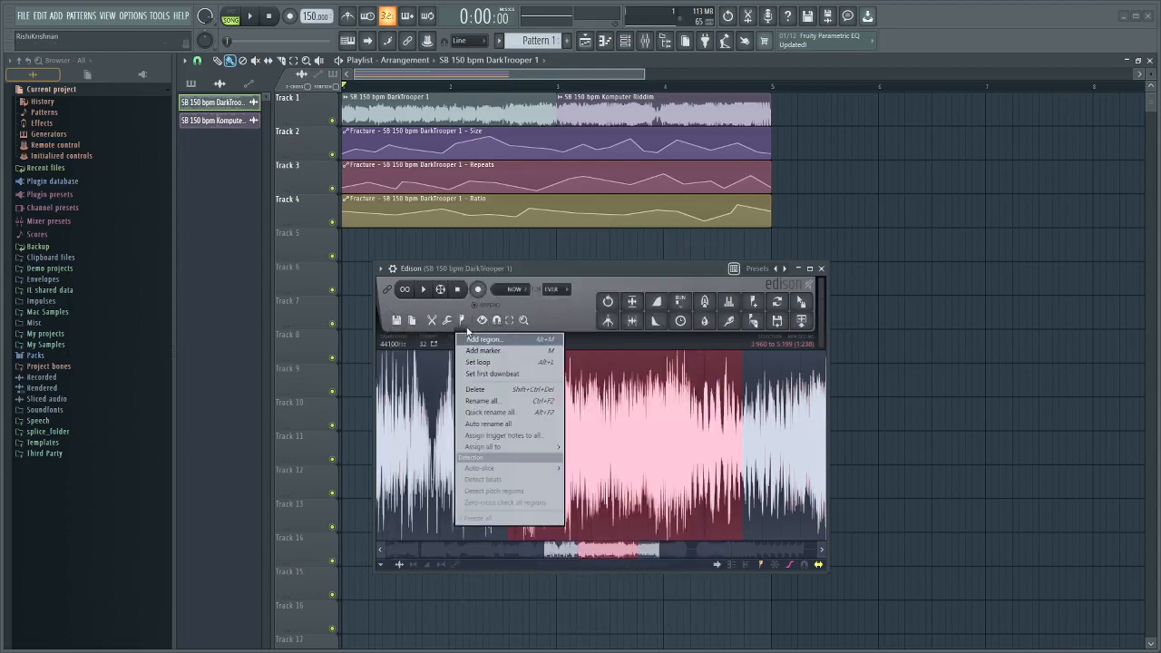
{"action": "left_click", "coordinate": [524, 337]}
{"action": "type", "text": "4"}
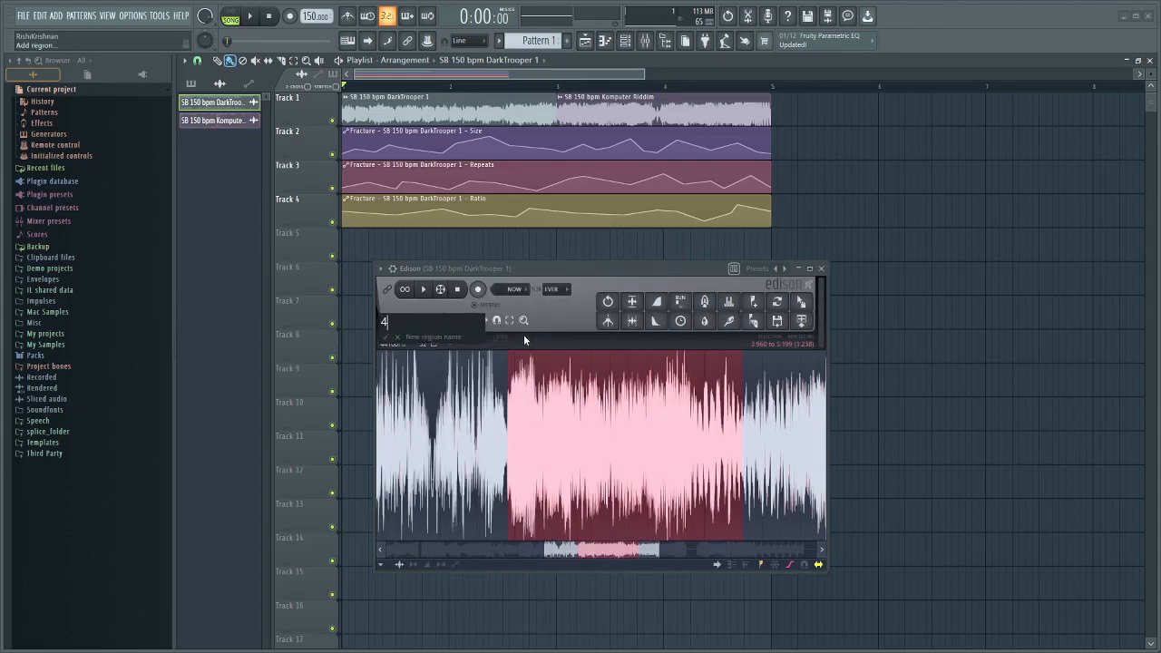
{"action": "key", "text": "Return"}
Audition the audio following region 4 while extending the selection's end to 7.629.
{"action": "left_click_drag", "start_coordinate": [659, 552], "coordinate": [748, 551]}
{"action": "double_click", "coordinate": [550, 490]}
{"action": "key", "text": "space"}
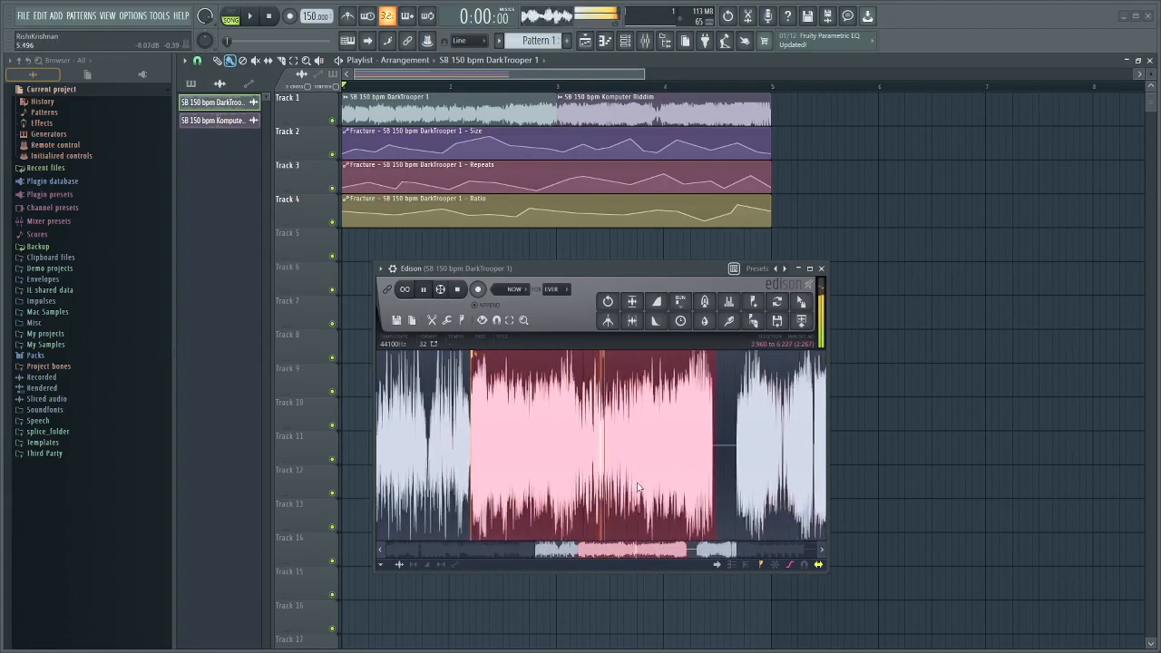
{"action": "left_click_drag", "start_coordinate": [645, 486], "coordinate": [710, 450]}
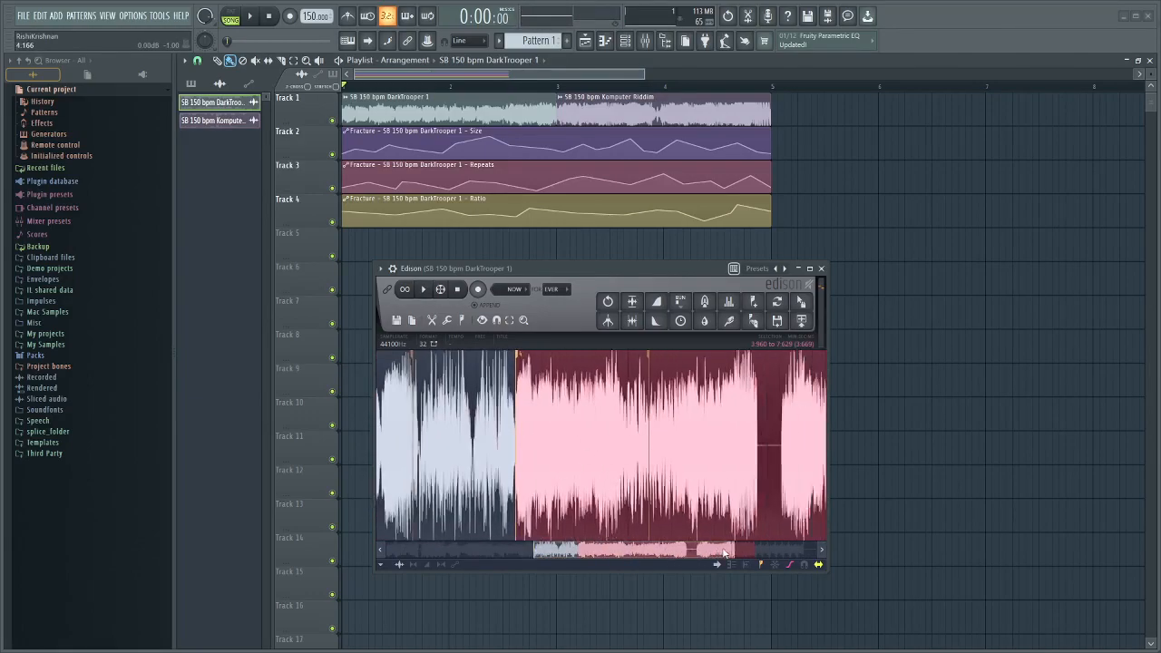
{"action": "left_click", "coordinate": [458, 414]}
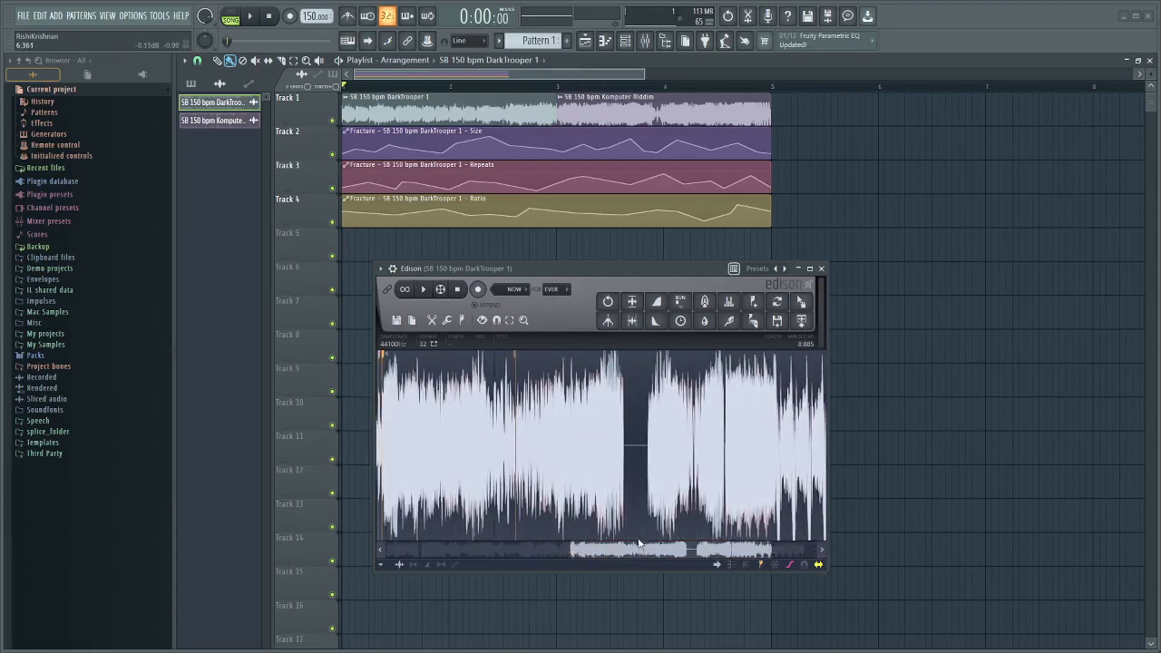
Audition the part before the silent gap, select 5.423 to 6.210 and mark it as a region named 5.
{"action": "left_click_drag", "start_coordinate": [670, 443], "coordinate": [735, 442]}
{"action": "key", "text": "space"}
{"action": "mouse_move", "coordinate": [594, 429]}
{"action": "left_mouse_down"}
{"action": "mouse_move", "coordinate": [566, 429]}
{"action": "mouse_move", "coordinate": [586, 430]}
{"action": "left_mouse_up"}
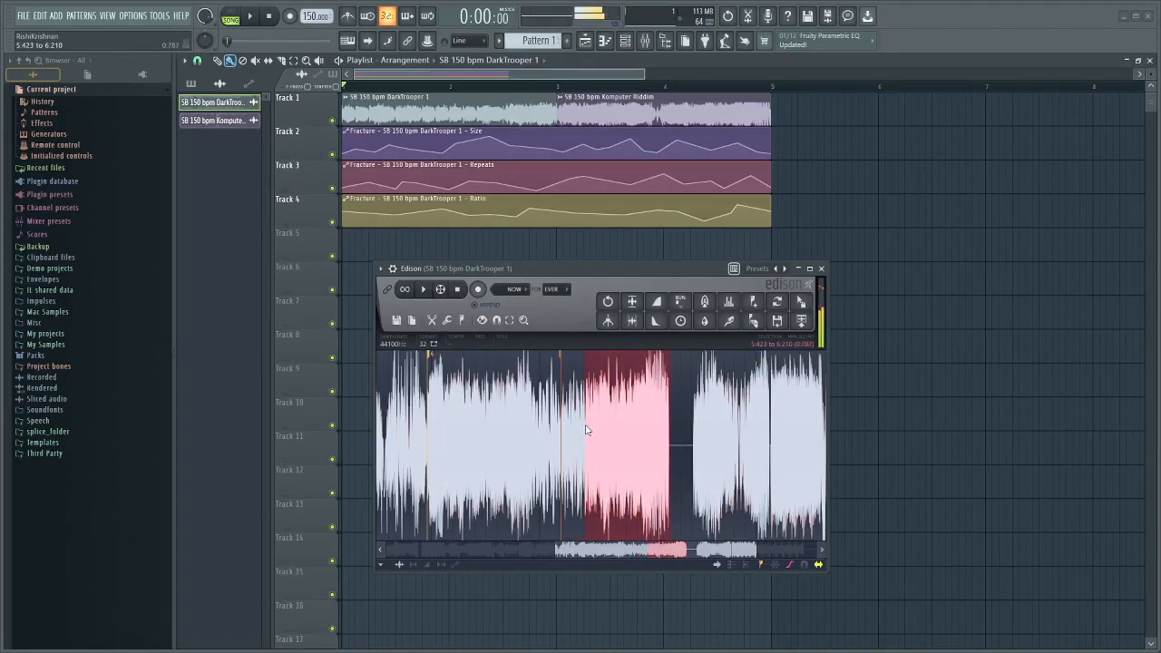
{"action": "left_click", "coordinate": [461, 319]}
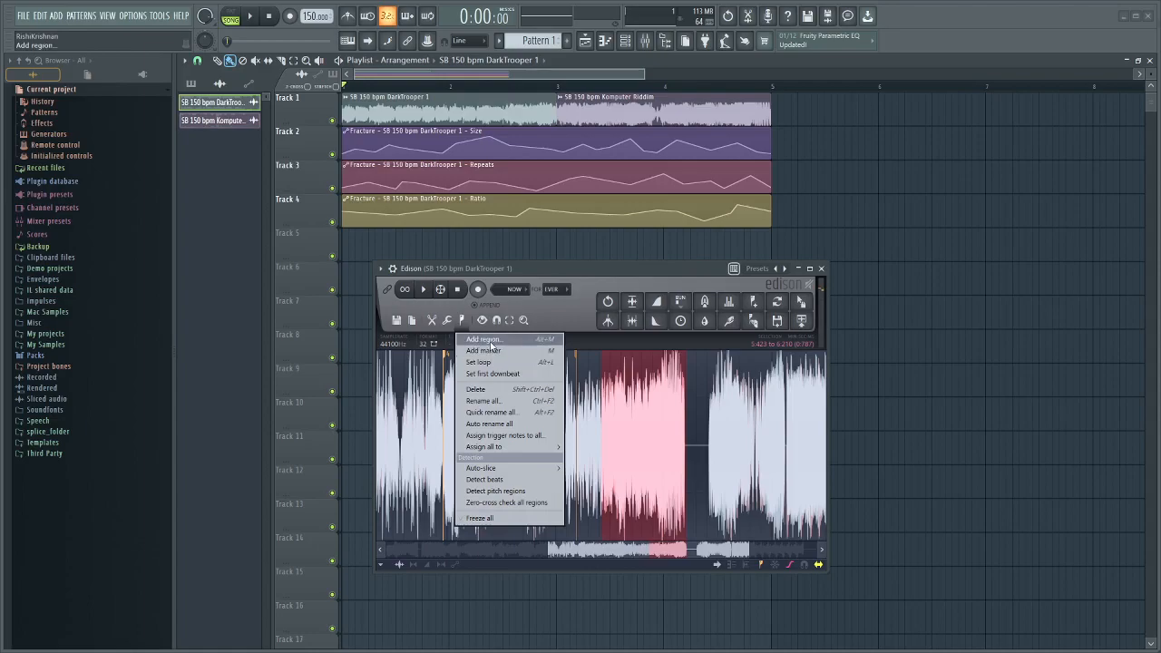
{"action": "left_click", "coordinate": [487, 339]}
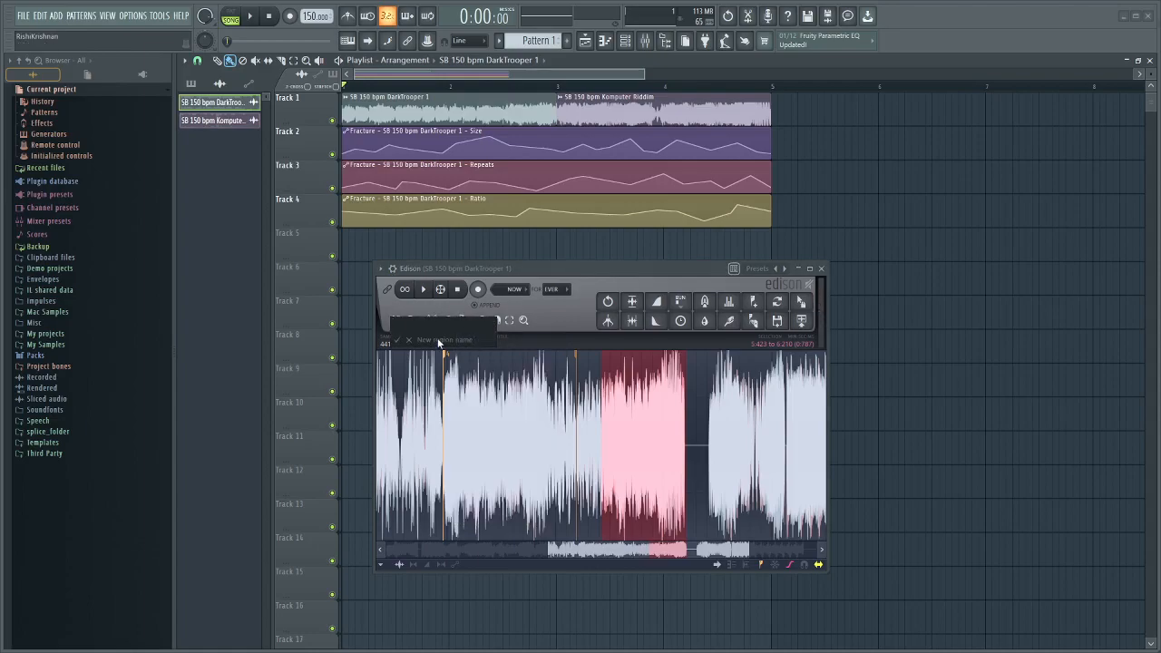
{"action": "key", "text": "Return"}
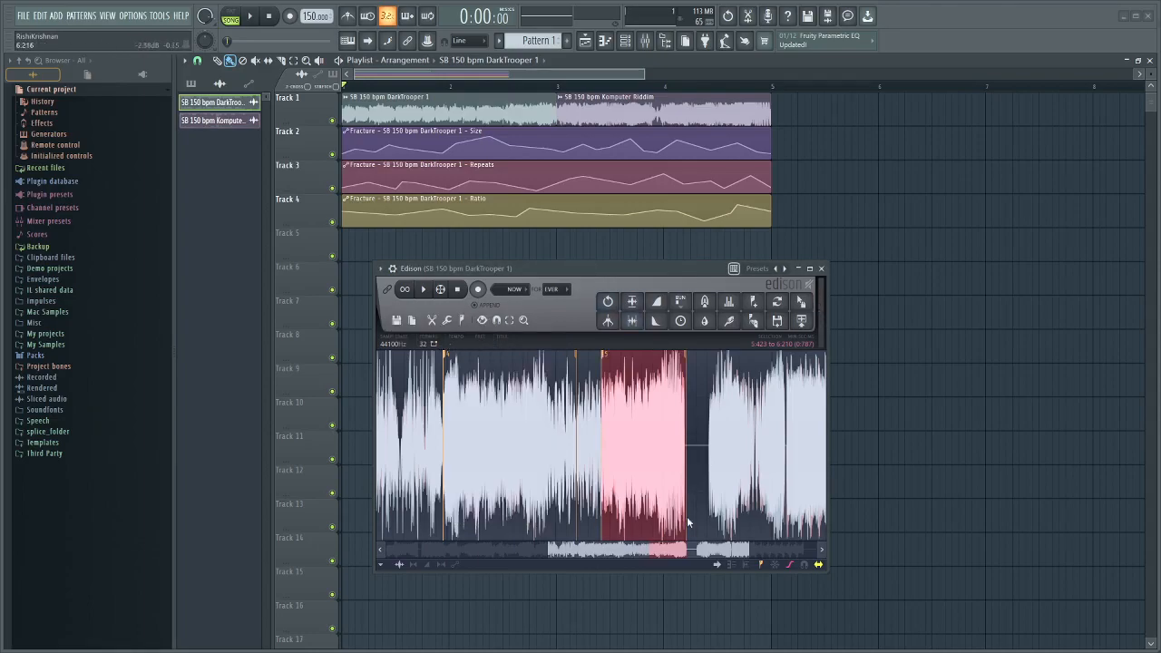
Select and audition the burst after the silent gap, from 6.412 to 7.635.
{"action": "scroll", "coordinate": [559, 473], "scroll_direction": "right", "scroll_amount": 5}
{"action": "left_click_drag", "start_coordinate": [573, 440], "coordinate": [558, 440]}
{"action": "key", "text": "space"}
{"action": "left_click_drag", "start_coordinate": [654, 435], "coordinate": [689, 436]}
{"action": "key", "text": "space"}
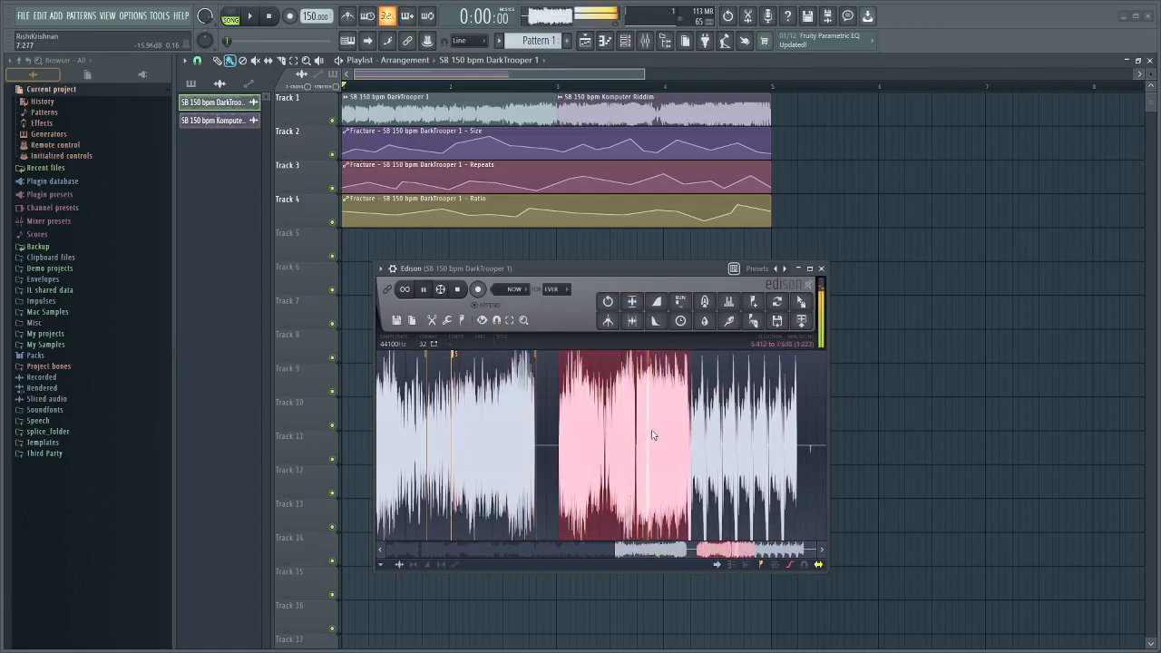
Audition the closing pulsed burst, select it from 7.607 to 8.618 and mark it as a region named 6.
{"action": "left_click_drag", "start_coordinate": [637, 430], "coordinate": [762, 426]}
{"action": "key", "text": "space"}
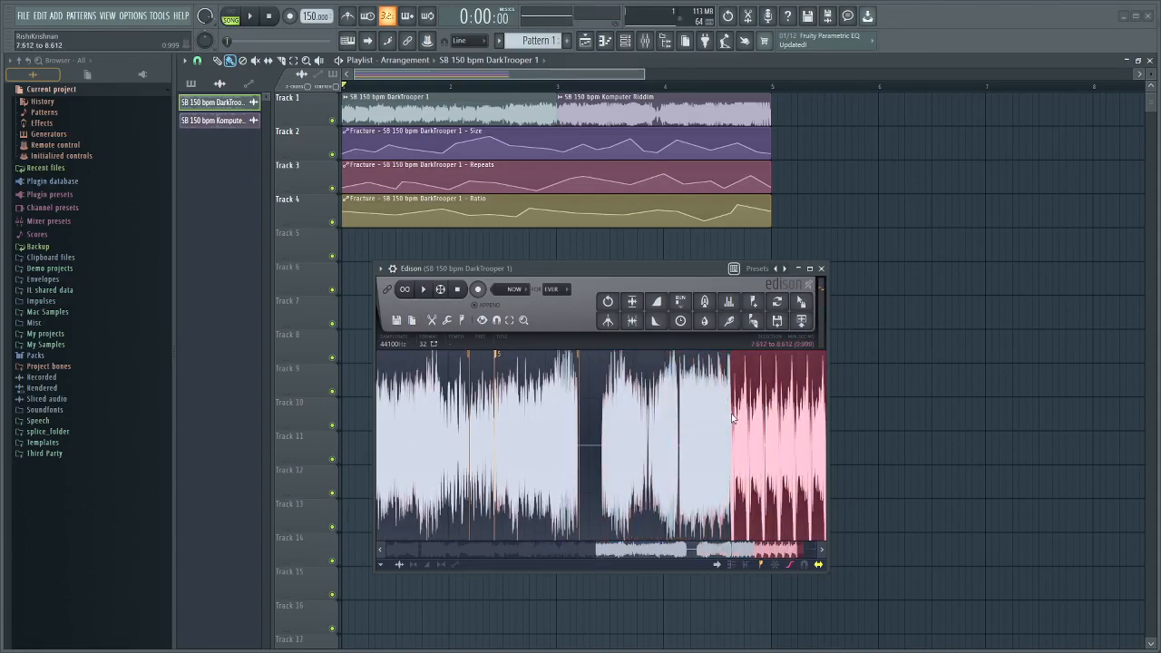
{"action": "left_click_drag", "start_coordinate": [696, 553], "coordinate": [718, 552]}
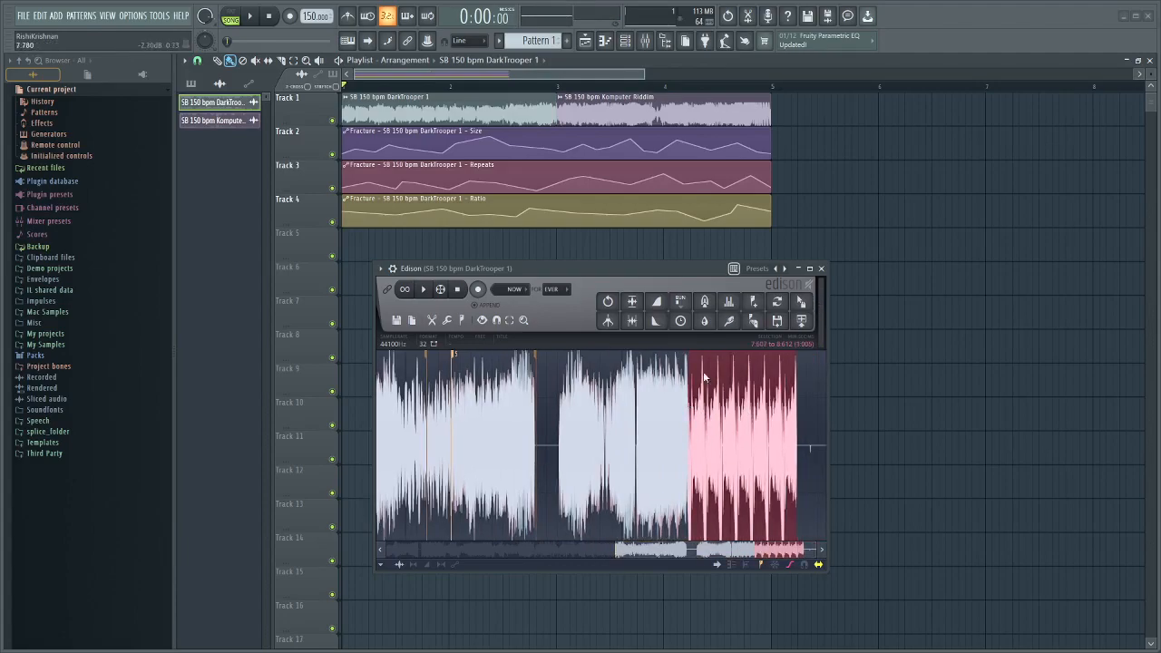
{"action": "left_click", "coordinate": [463, 320]}
{"action": "left_click", "coordinate": [760, 375]}
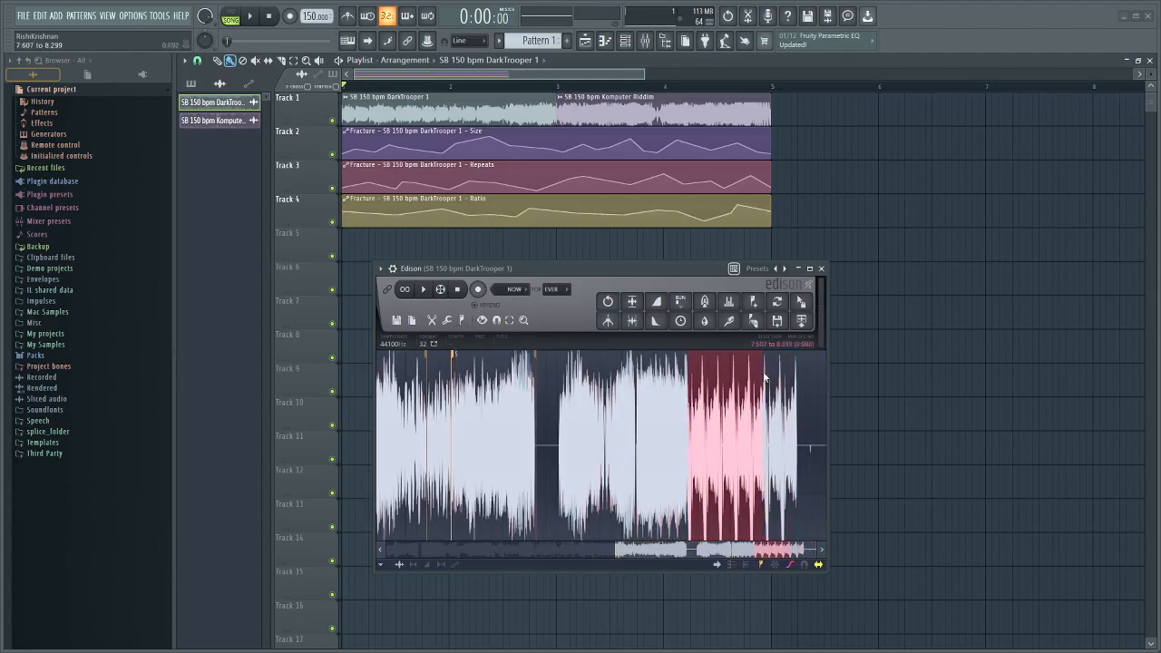
{"action": "left_click_drag", "start_coordinate": [803, 385], "coordinate": [794, 384]}
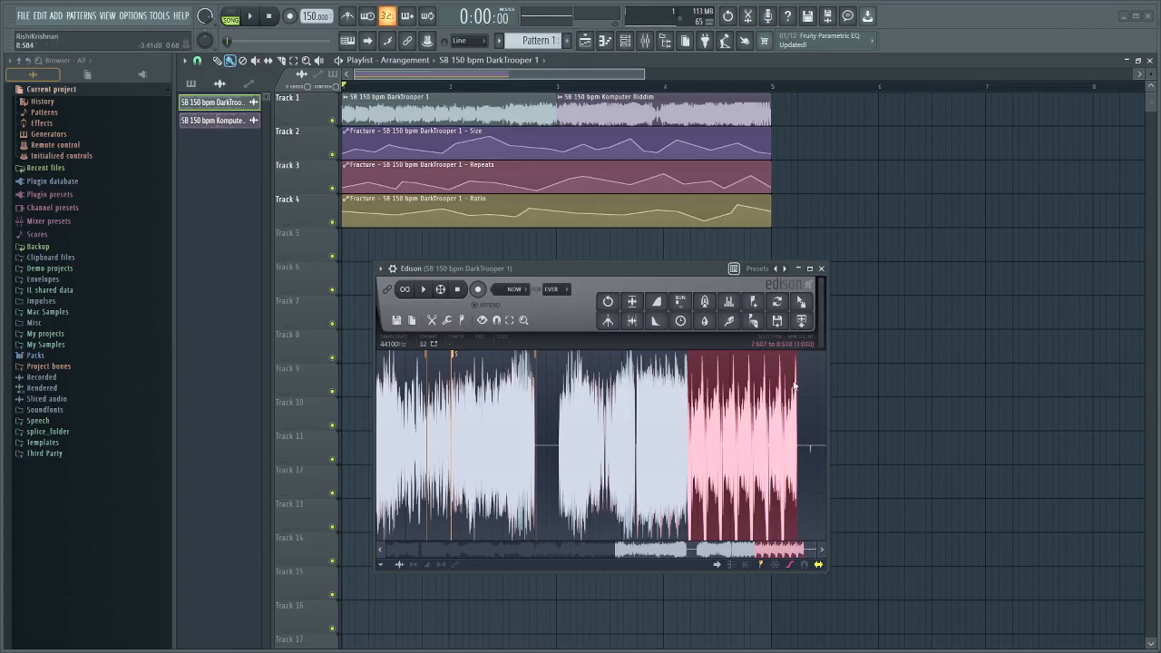
{"action": "left_click", "coordinate": [462, 320]}
{"action": "left_click", "coordinate": [556, 356]}
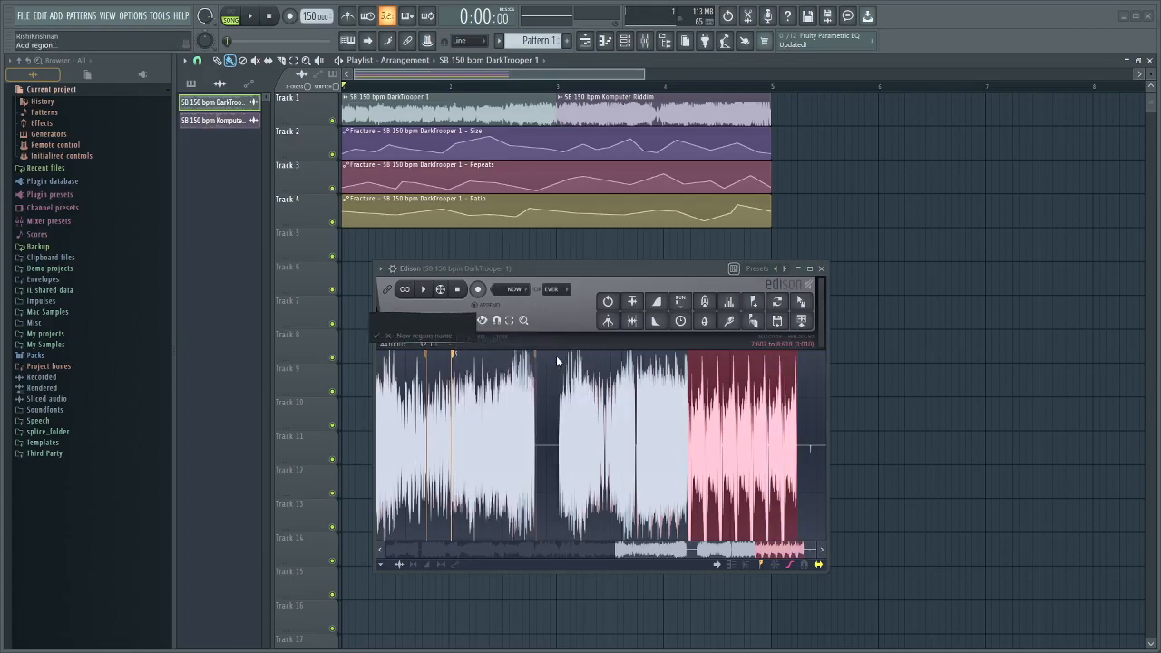
{"action": "key", "text": "Return"}
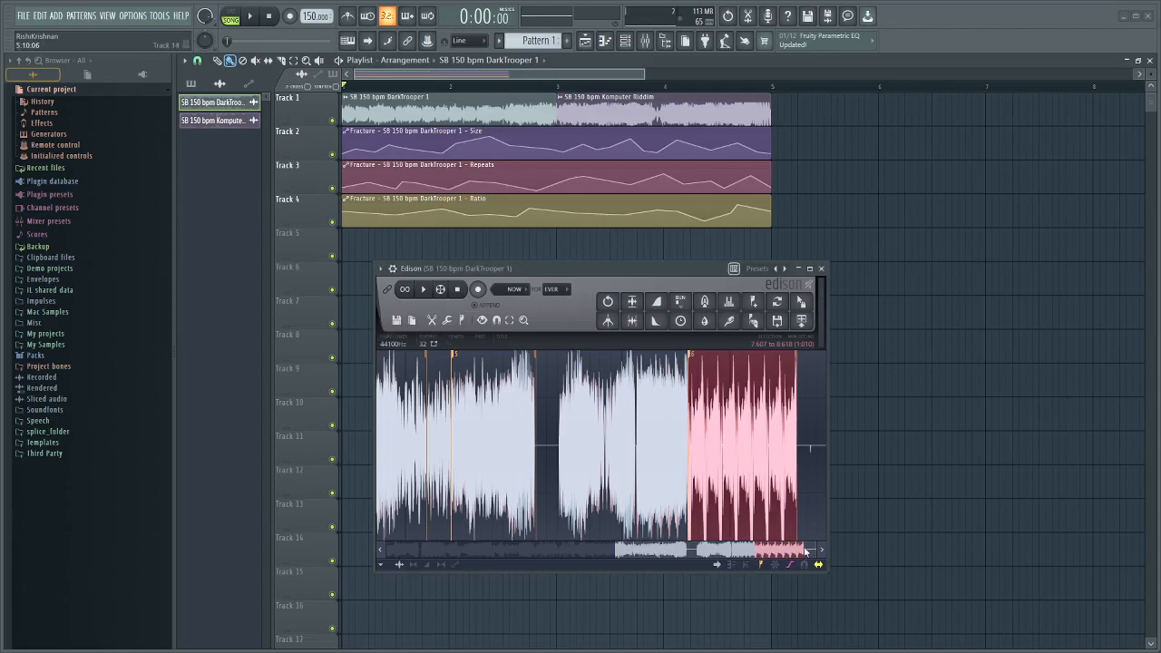
Select the entire recording and start exporting its regions for common use.
{"action": "left_click_drag", "start_coordinate": [616, 549], "coordinate": [390, 546]}
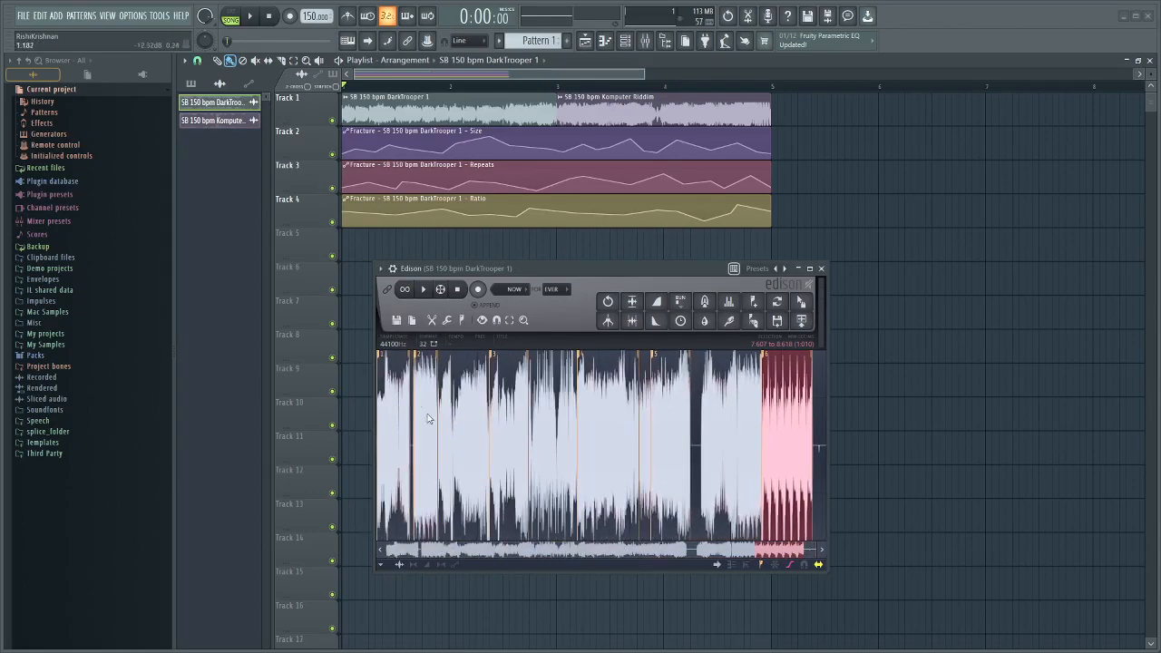
{"action": "key", "text": "ctrl+a"}
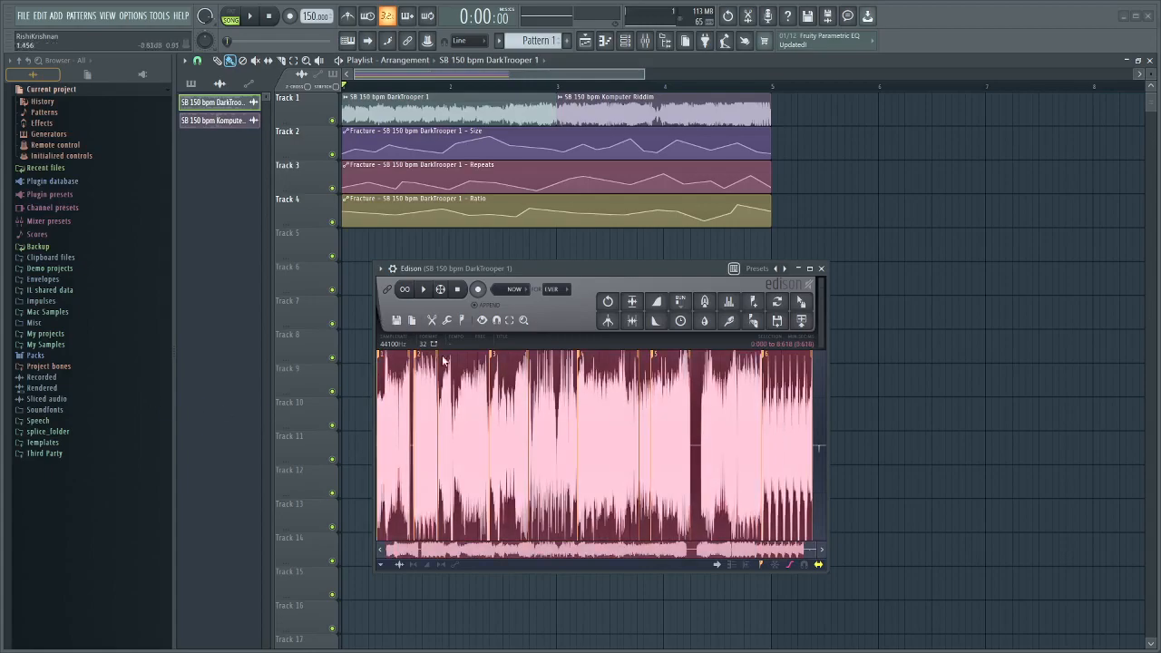
{"action": "left_click", "coordinate": [397, 321]}
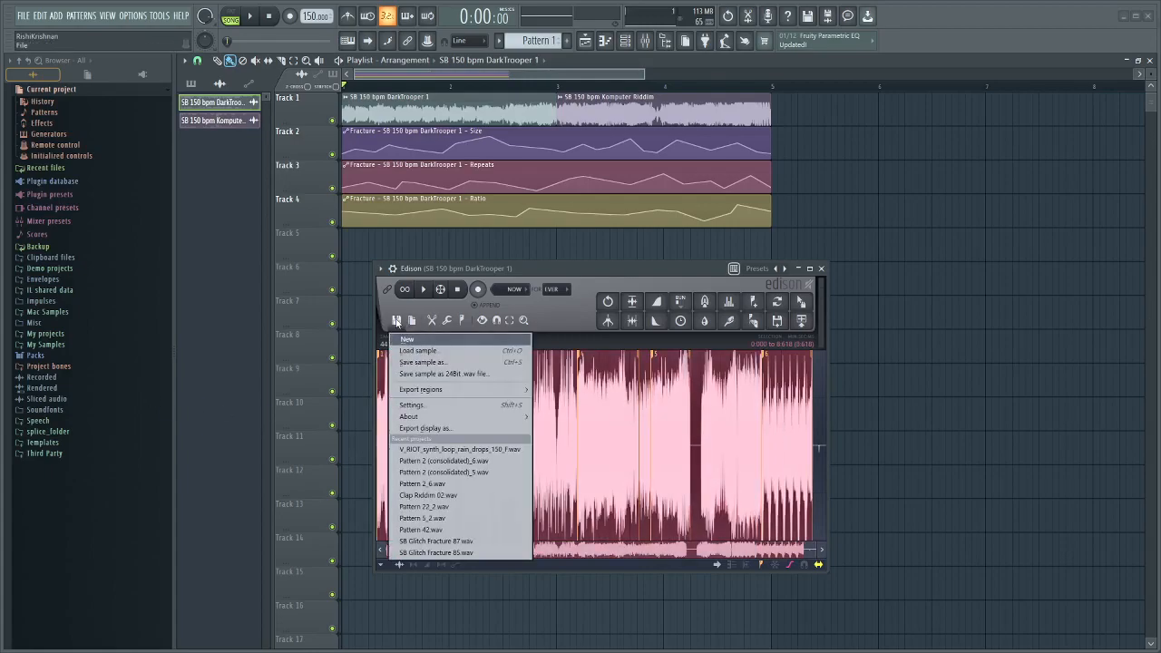
{"action": "mouse_move", "coordinate": [447, 393]}
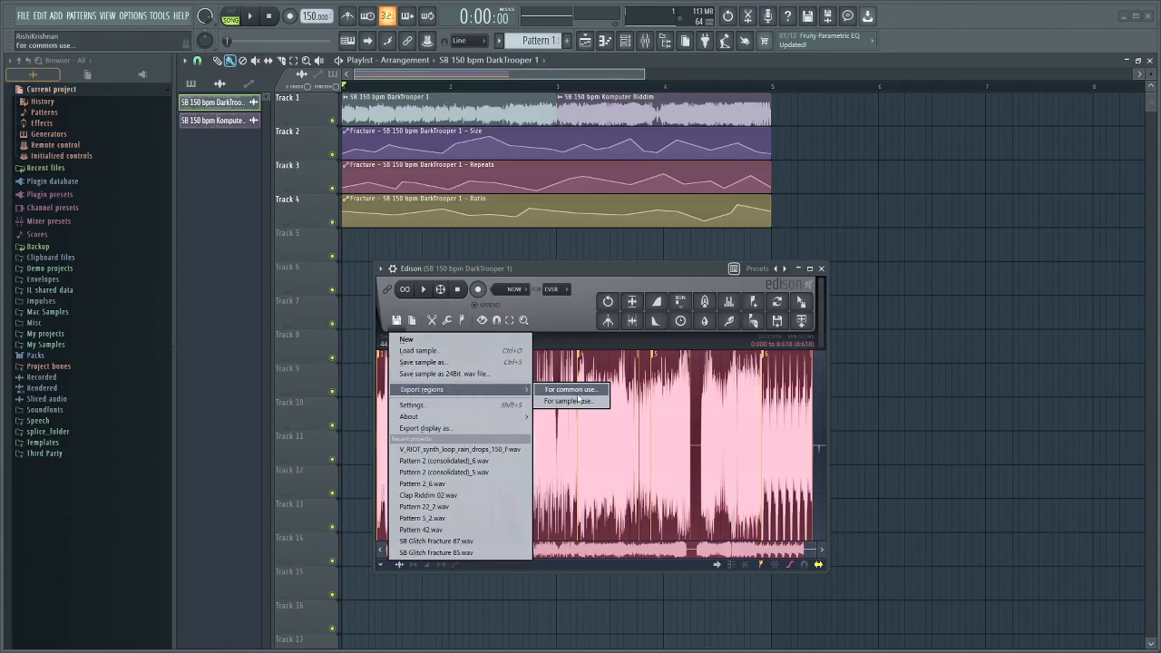
{"action": "left_click", "coordinate": [584, 396]}
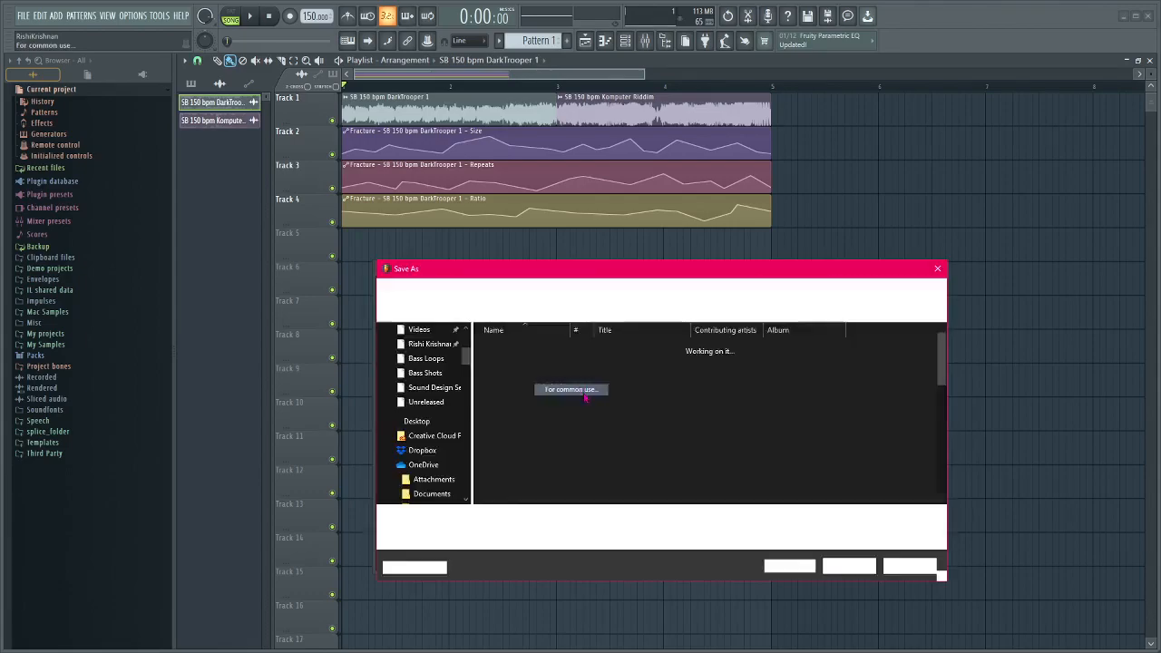
Choose the Glitches folder inside Sycobox Sample Pack #1's Shots folder as the export location.
{"action": "left_click", "coordinate": [648, 290]}
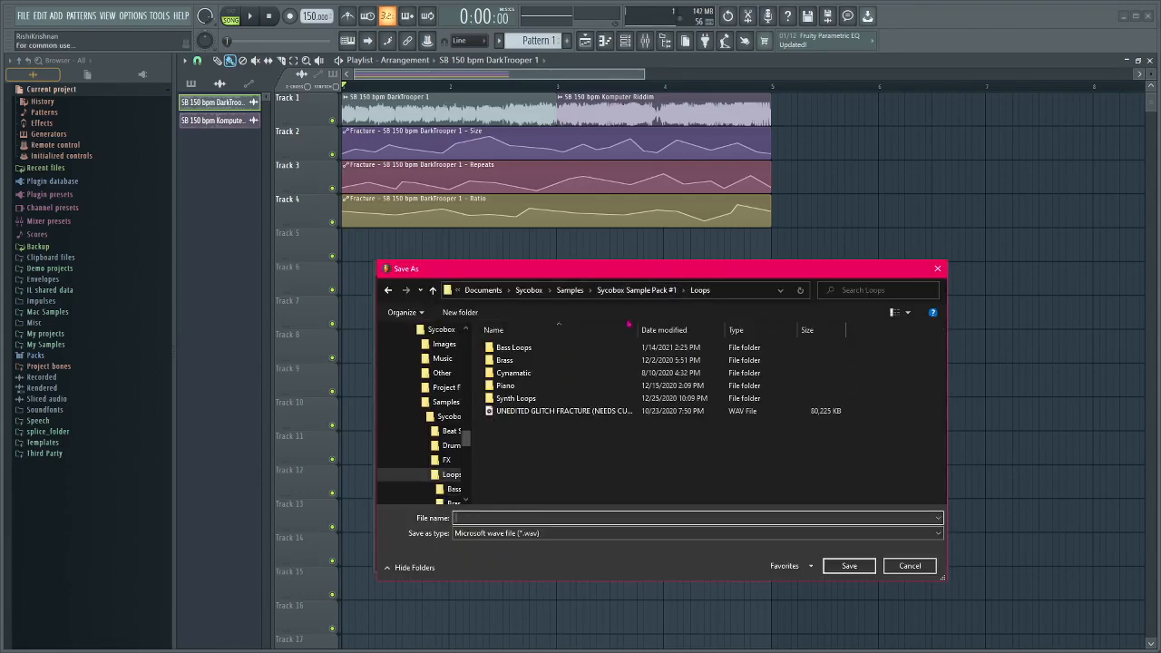
{"action": "left_click", "coordinate": [636, 290]}
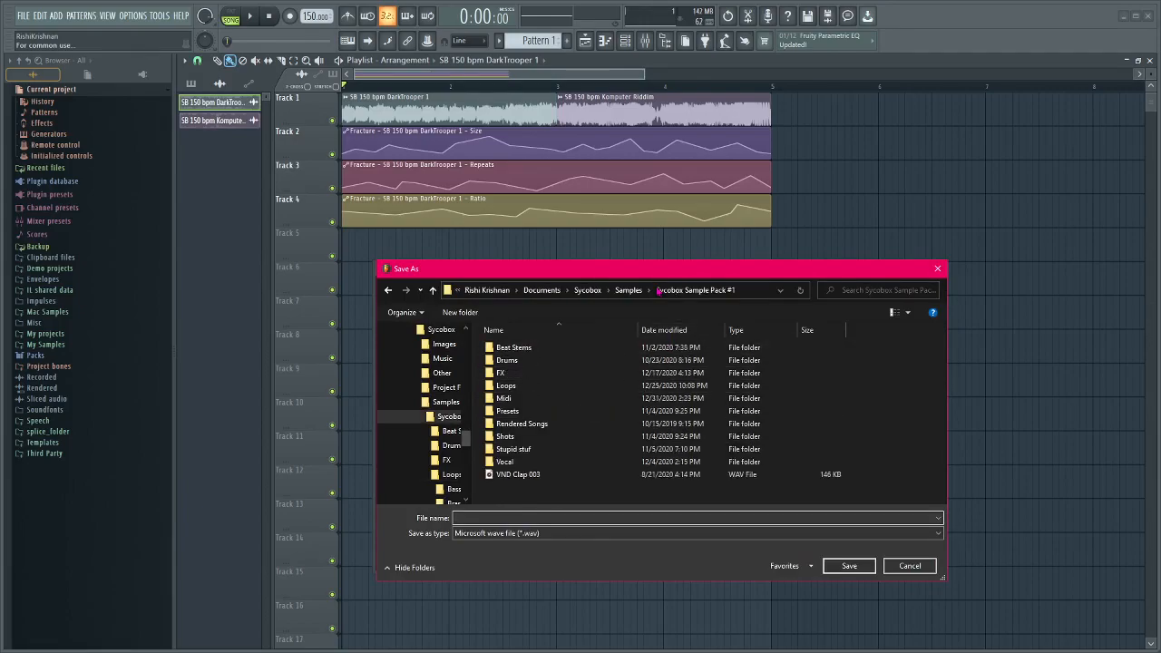
{"action": "double_click", "coordinate": [534, 439]}
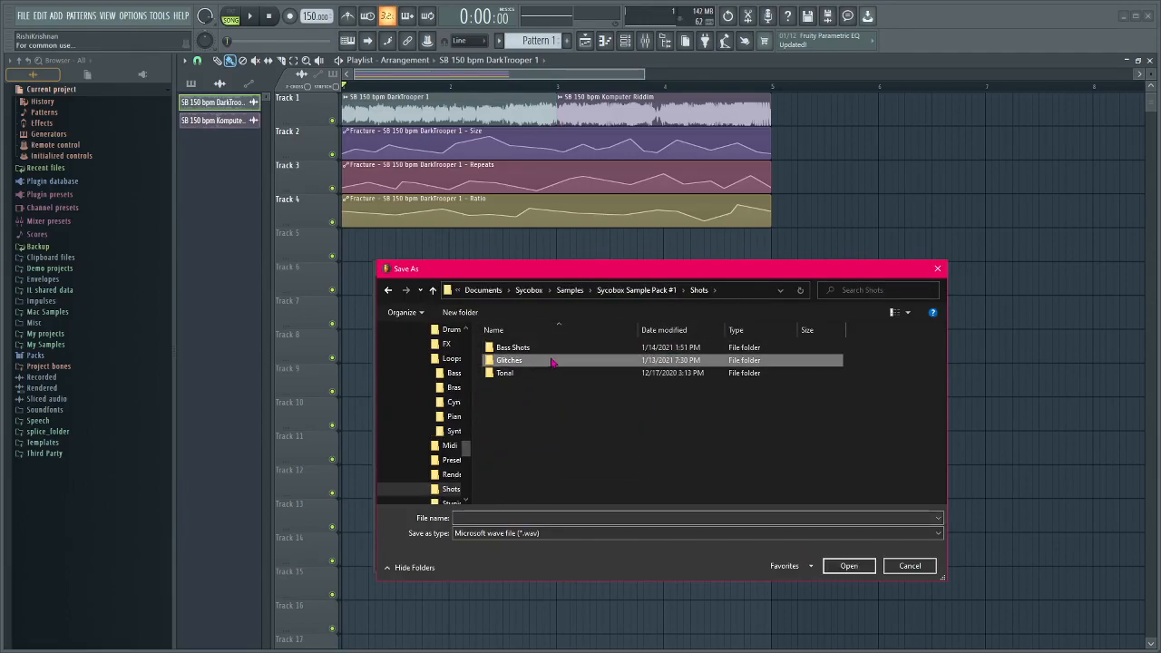
{"action": "double_click", "coordinate": [507, 360]}
Check the last numbered Glitch Fracture file and save the exported regions under the name SB Glitch Fracture 108.
{"action": "scroll", "coordinate": [582, 409], "scroll_direction": "down", "scroll_amount": 3}
{"action": "scroll", "coordinate": [582, 409], "scroll_direction": "down", "scroll_amount": 20}
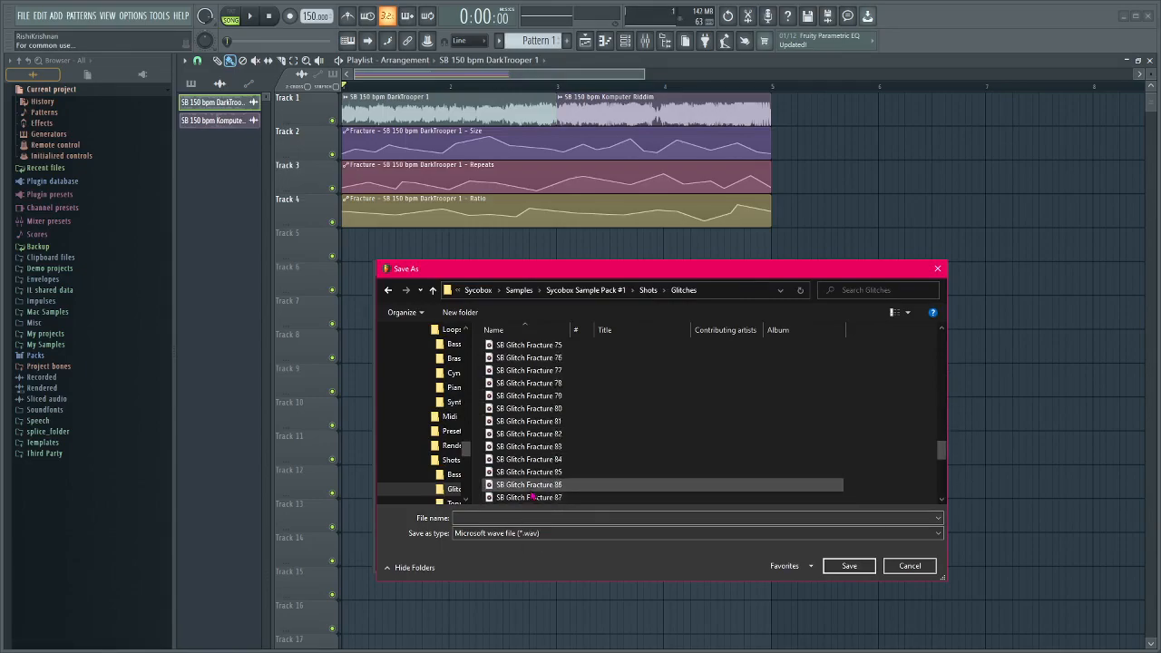
{"action": "left_click", "coordinate": [551, 517]}
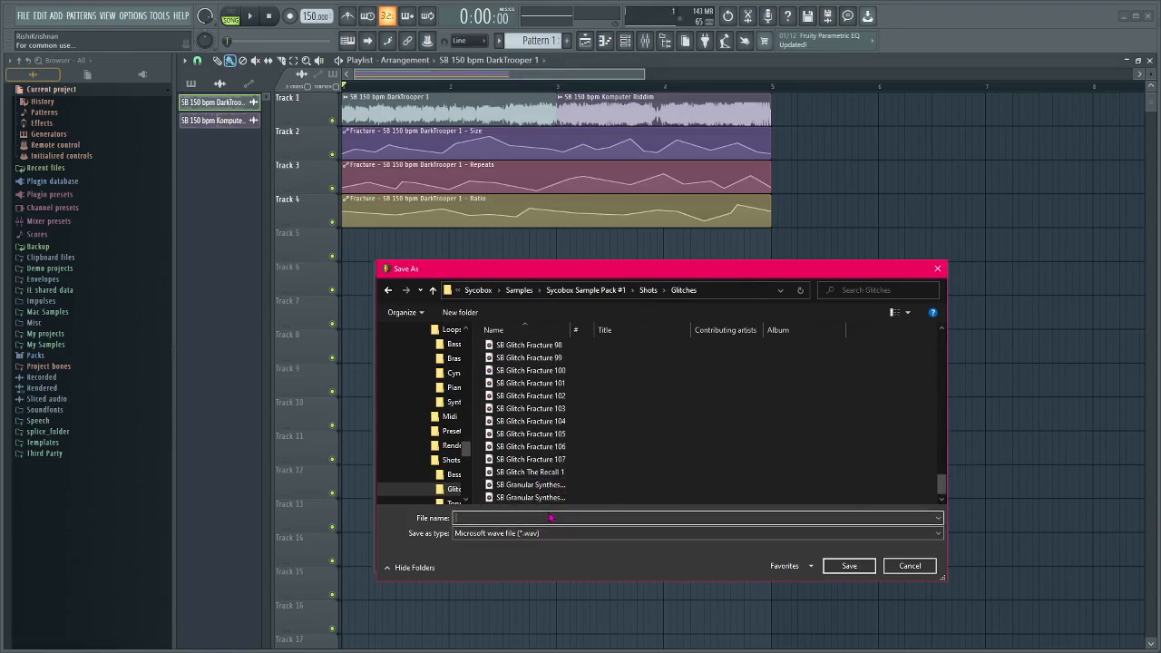
{"action": "type", "text": "S"}
{"action": "key", "text": "BackSpace"}
{"action": "type", "text": "B"}
{"action": "type", "text": "SB"}
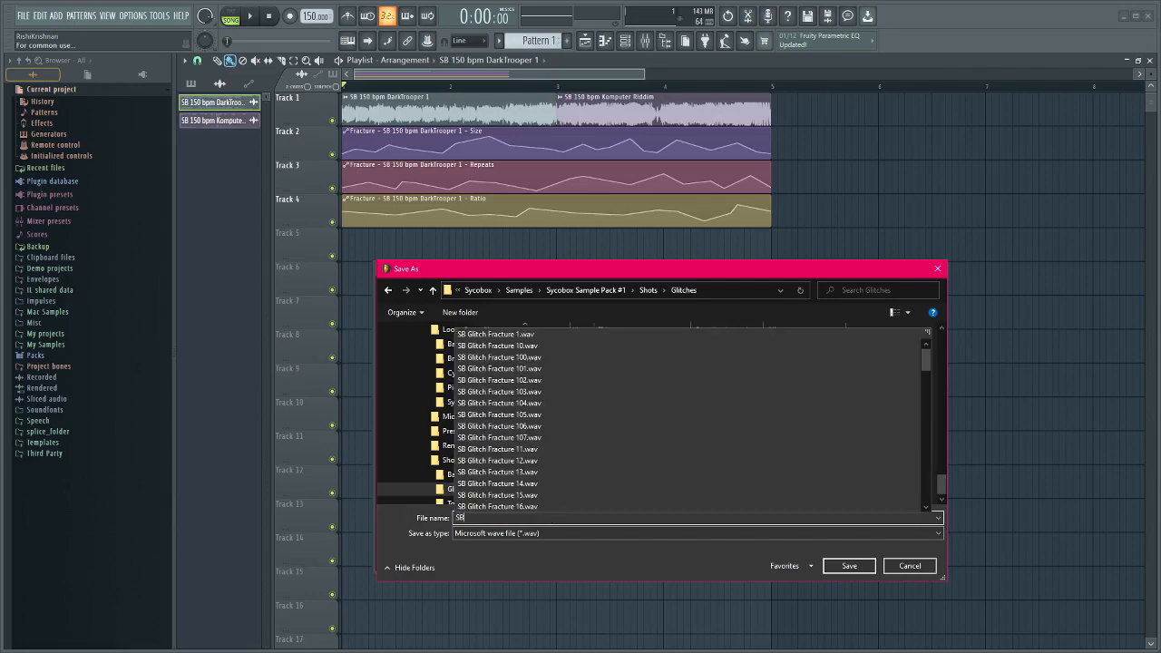
{"action": "type", "text": " Glitch Fracture 108"}
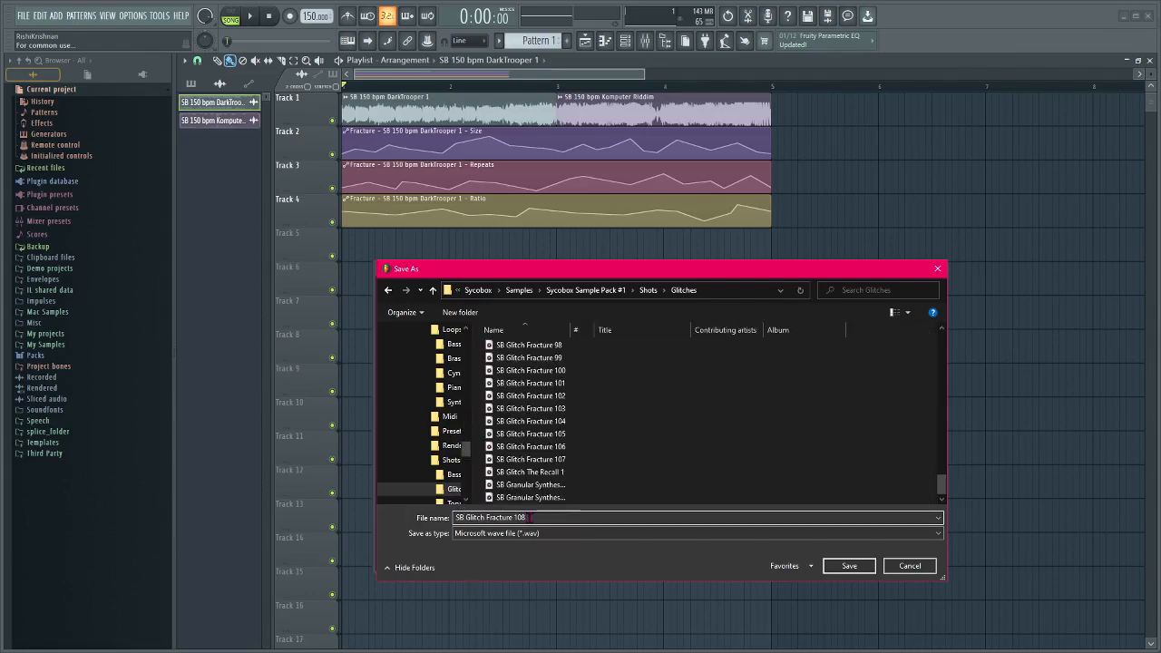
{"action": "key", "text": "Return"}
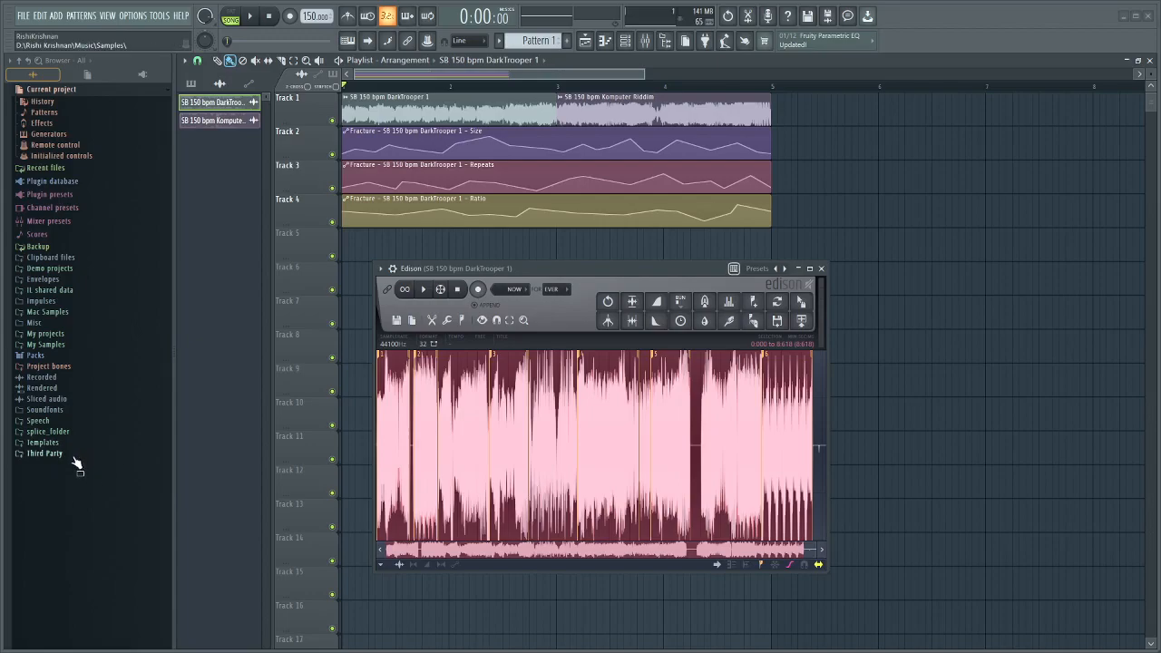
Open the Glitches folder under My Samples, Samples, Sycobox Sample Pack #1, Shots and find the SB Glitch Fracture 108 files.
{"action": "left_click", "coordinate": [45, 345]}
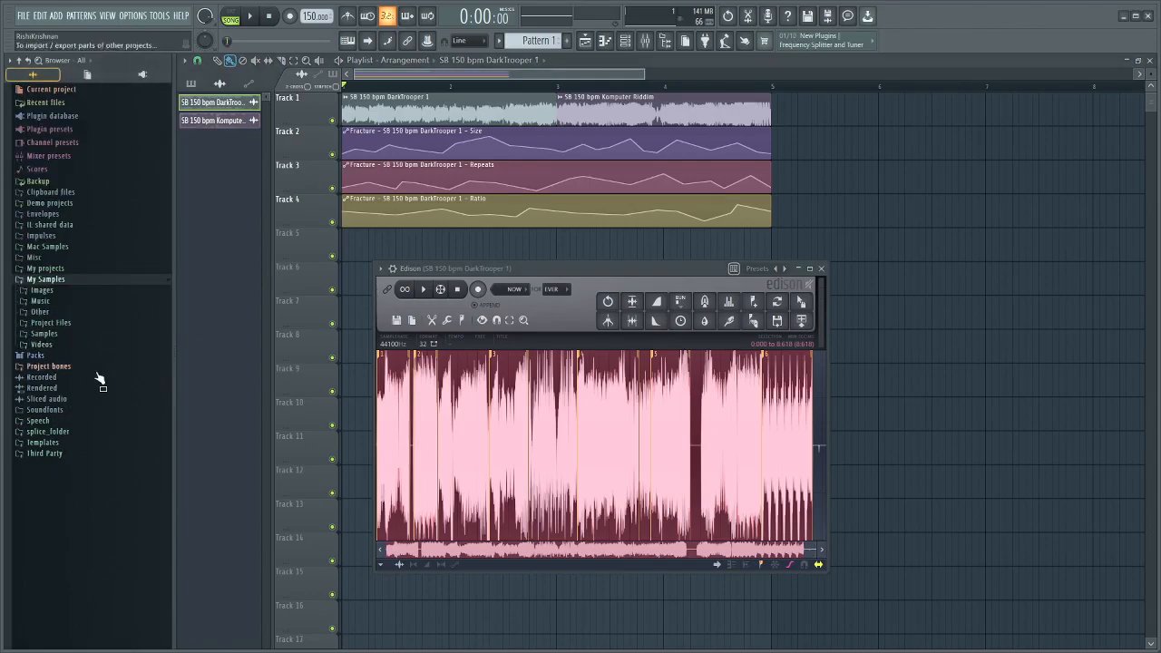
{"action": "left_click", "coordinate": [43, 334]}
{"action": "left_click", "coordinate": [48, 431]}
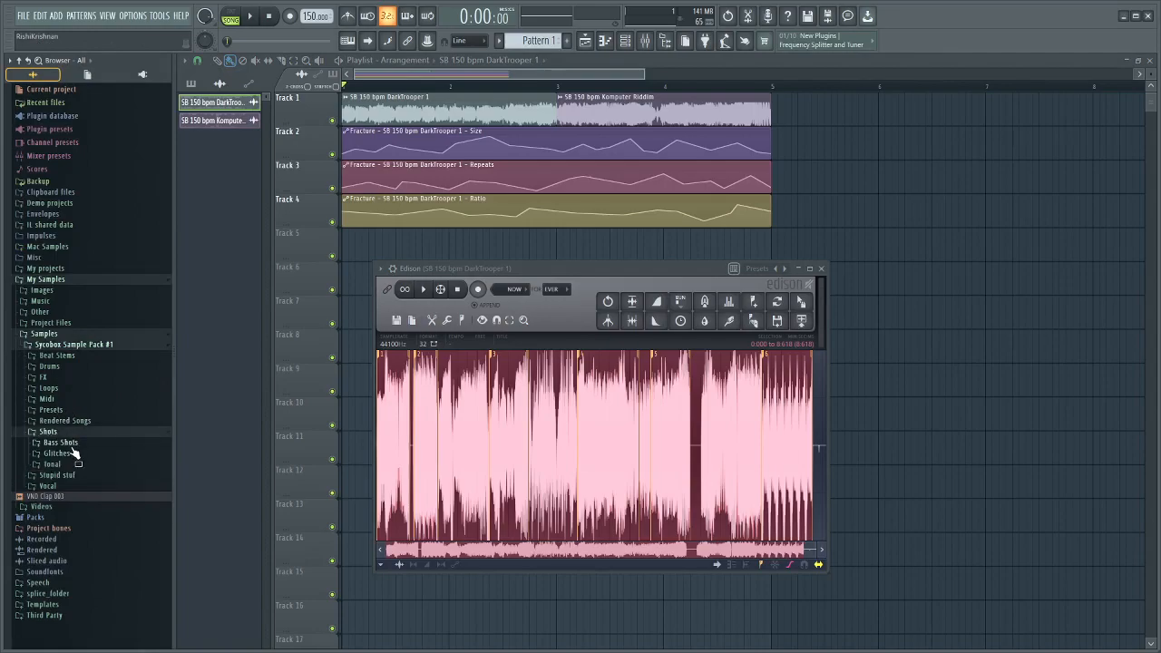
{"action": "left_click", "coordinate": [60, 442]}
{"action": "left_click", "coordinate": [60, 443]}
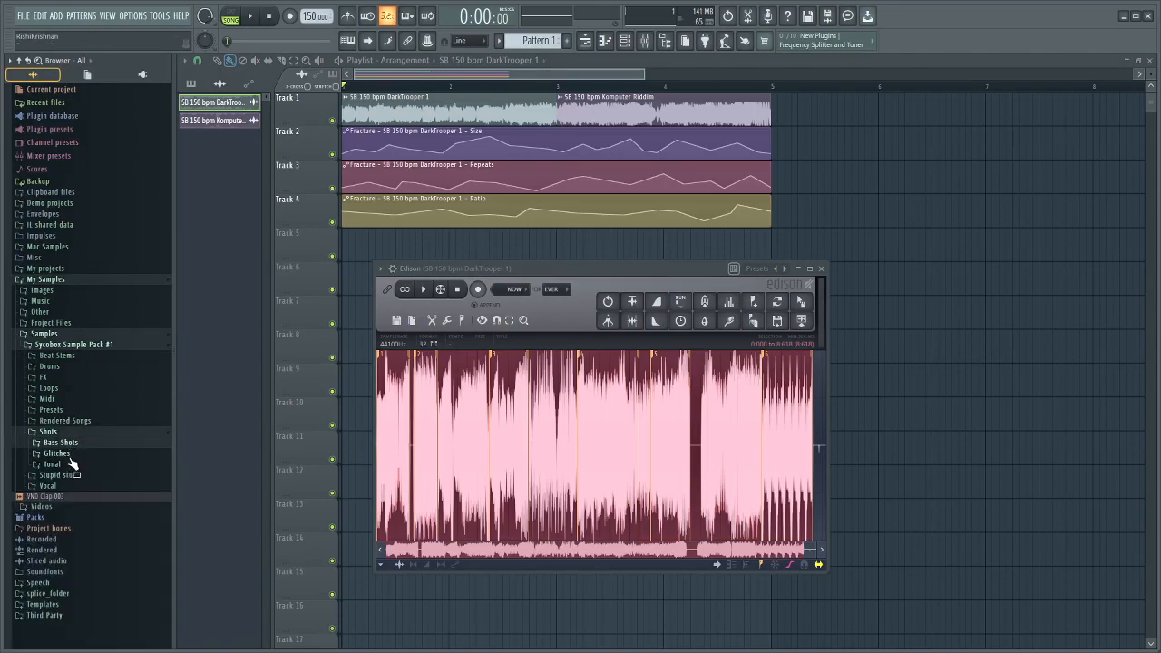
{"action": "left_click", "coordinate": [66, 454]}
{"action": "left_click", "coordinate": [69, 455]}
{"action": "left_click", "coordinate": [70, 464]}
{"action": "left_click", "coordinate": [71, 465]}
{"action": "left_click", "coordinate": [67, 434]}
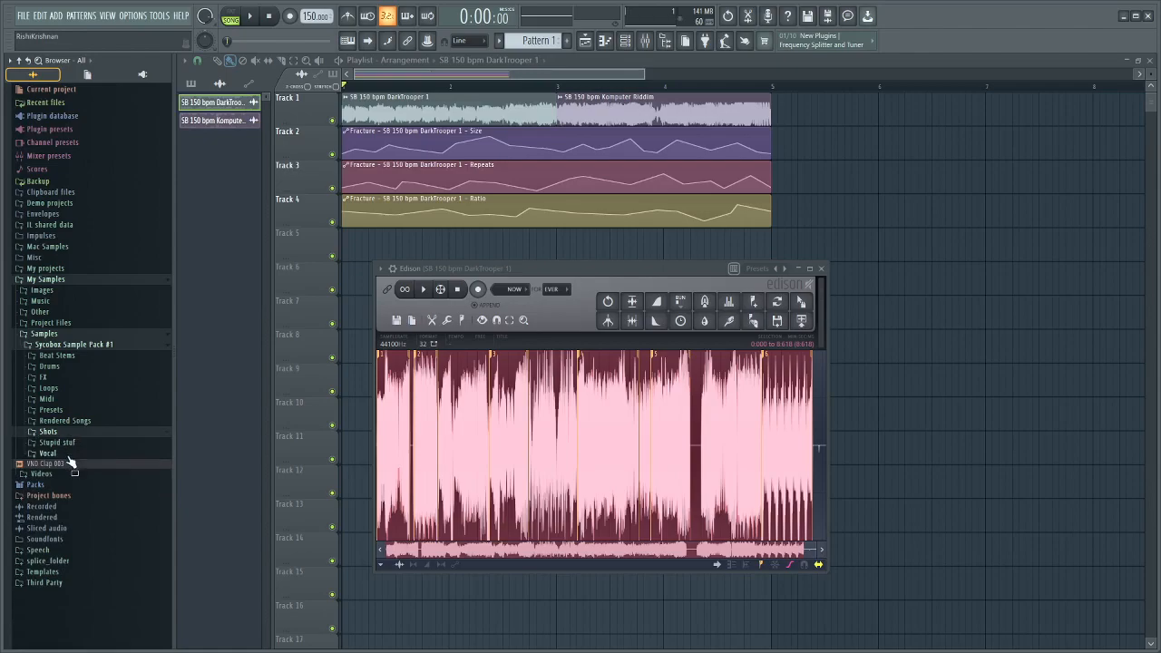
{"action": "left_click", "coordinate": [70, 435]}
{"action": "left_click", "coordinate": [70, 455]}
{"action": "scroll", "coordinate": [75, 453], "scroll_direction": "down", "scroll_amount": 10}
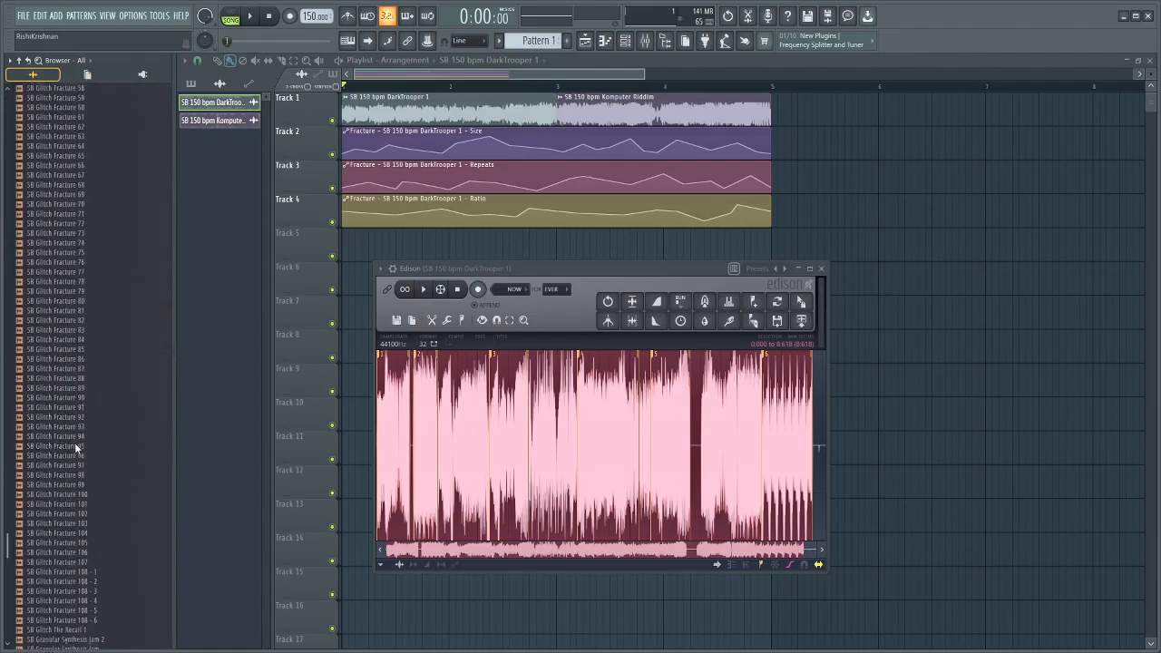
Audition the exported samples SB Glitch Fracture 108 - 1 through 108 - 6 one after another.
{"action": "left_click", "coordinate": [81, 407]}
{"action": "left_click", "coordinate": [81, 418]}
{"action": "left_click", "coordinate": [82, 424]}
{"action": "left_click", "coordinate": [80, 435]}
{"action": "left_click", "coordinate": [80, 445]}
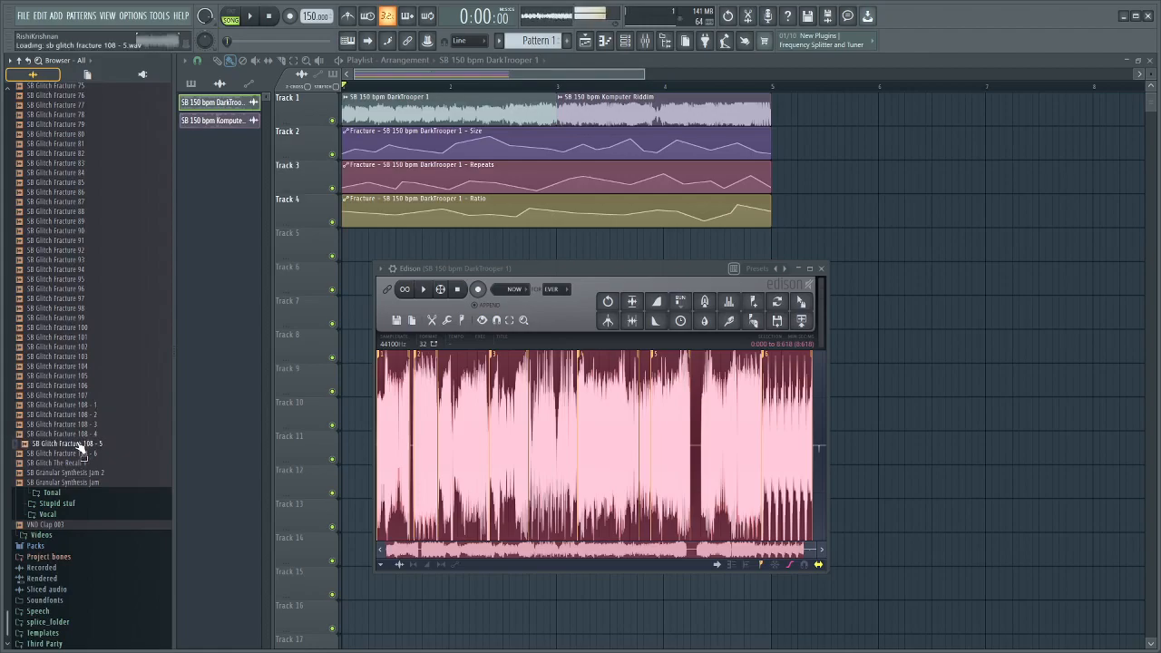
{"action": "left_click", "coordinate": [80, 453]}
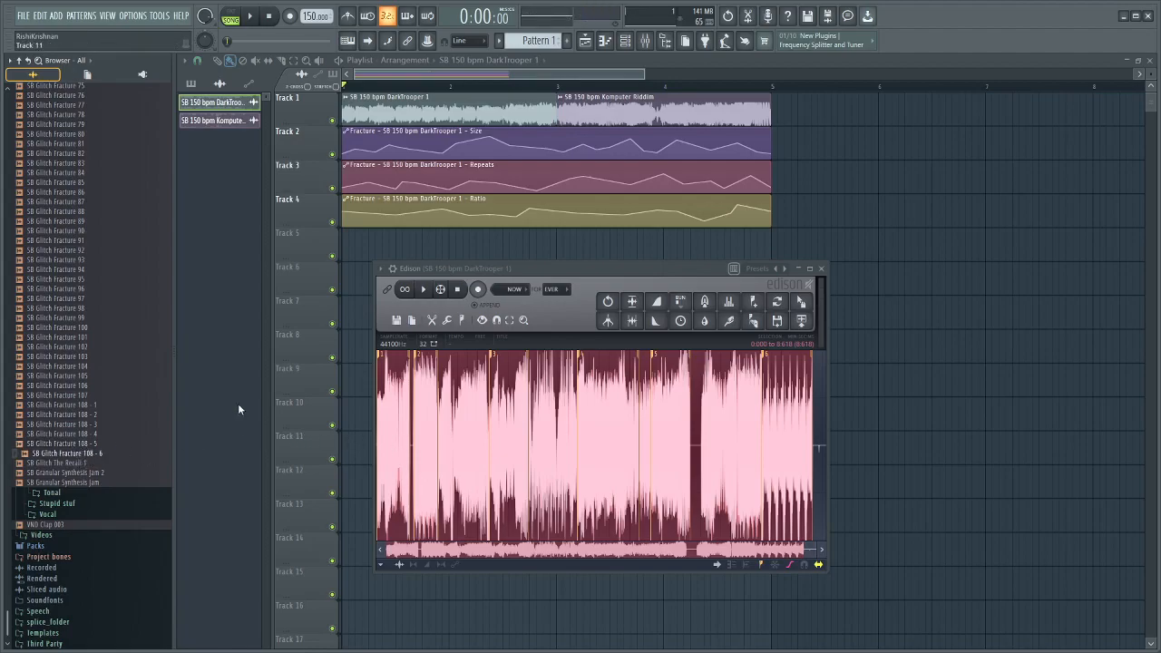
{"action": "left_click", "coordinate": [118, 405]}
Check the mixer and play the arrangement from bar 3, where the Komputer Riddim clip starts.
{"action": "key", "text": "F9"}
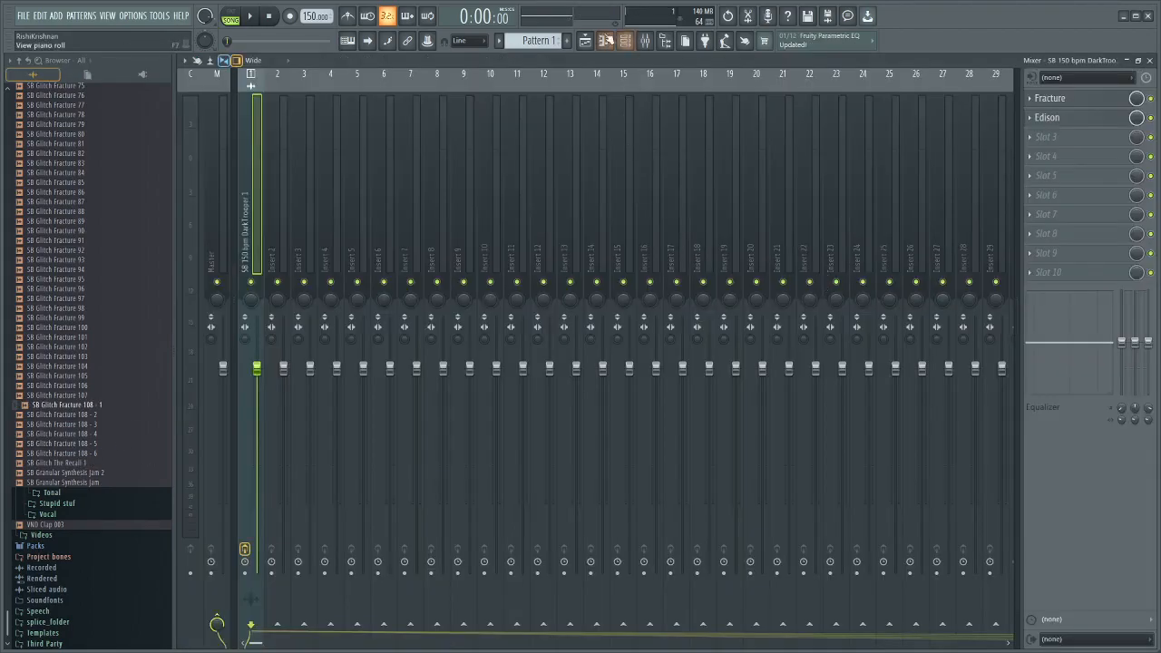
{"action": "left_click", "coordinate": [586, 40]}
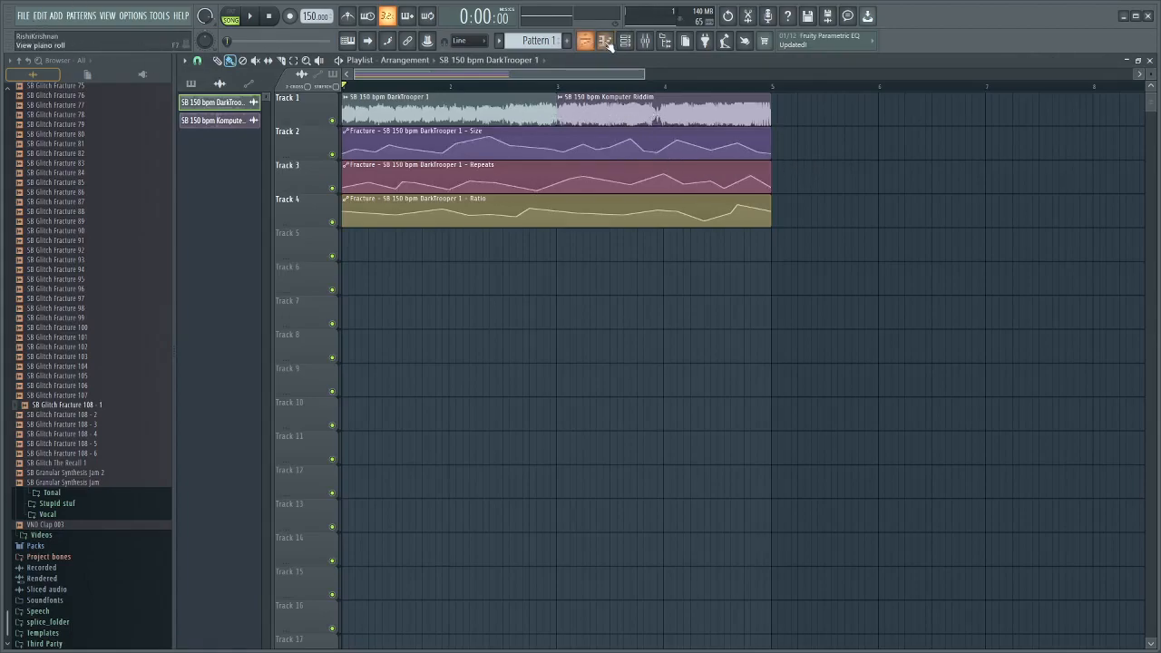
{"action": "left_click", "coordinate": [645, 39]}
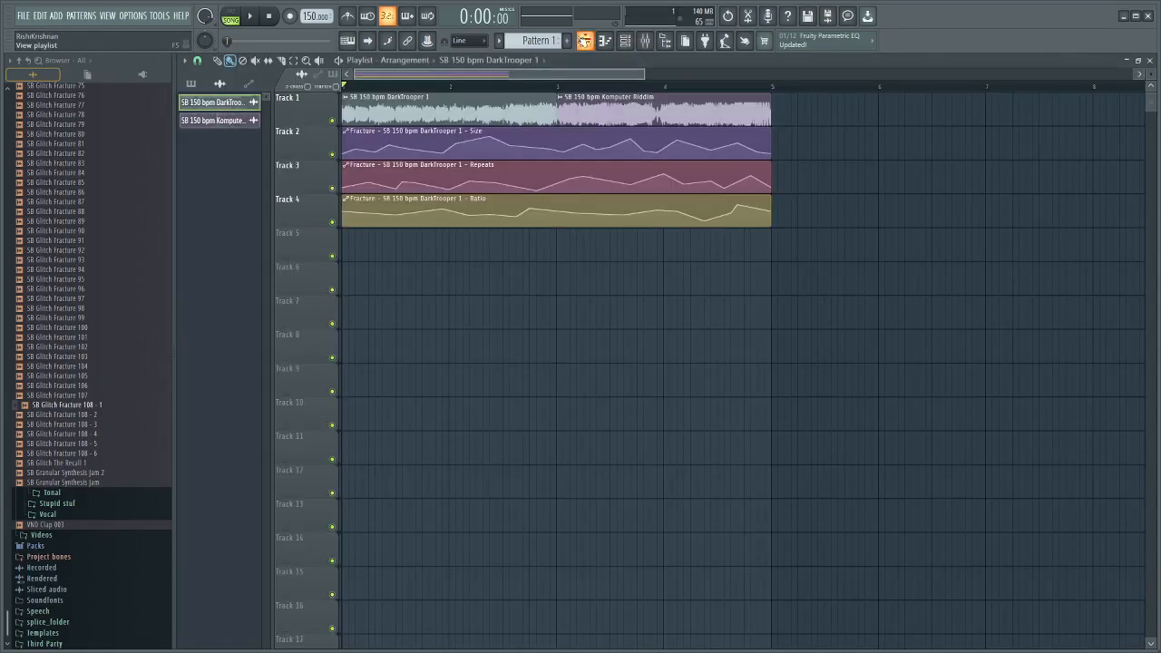
{"action": "left_click", "coordinate": [585, 40]}
{"action": "left_click", "coordinate": [557, 85]}
{"action": "key", "text": "space"}
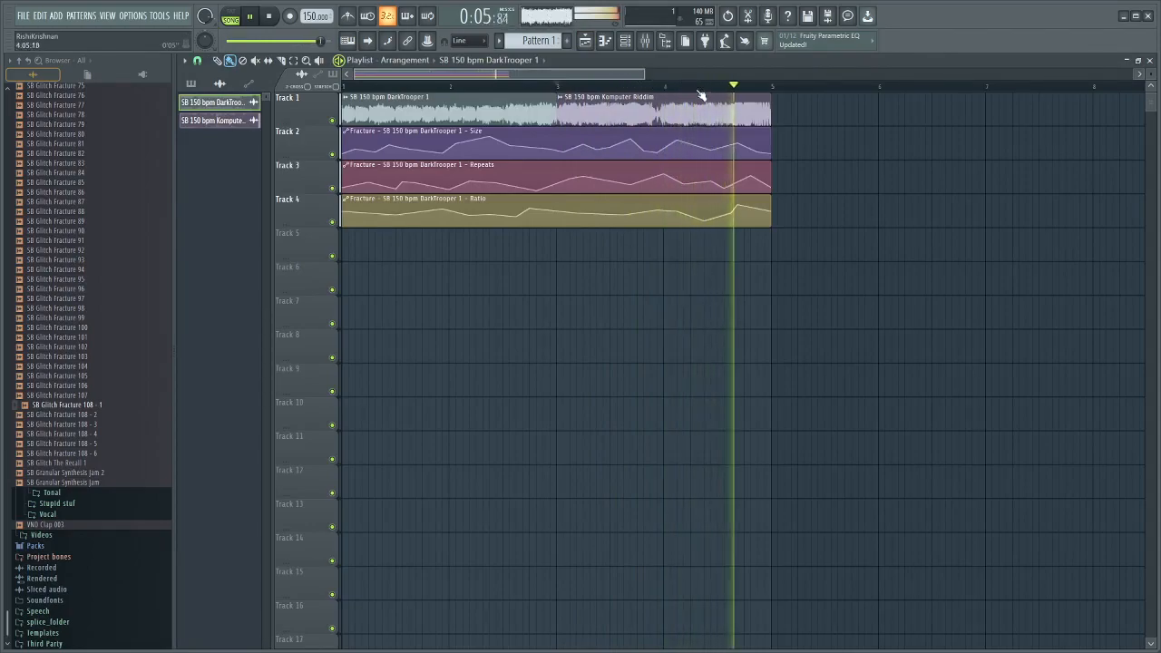
Replay the final section of the Komputer Riddim clip before bar 5 repeatedly, then stop playback.
{"action": "left_click", "coordinate": [745, 88]}
{"action": "key", "text": "space"}
{"action": "key", "text": "space"}
{"action": "key", "text": "space"}
{"action": "key", "text": "space"}
{"action": "key", "text": "space"}
{"action": "key", "text": "space"}
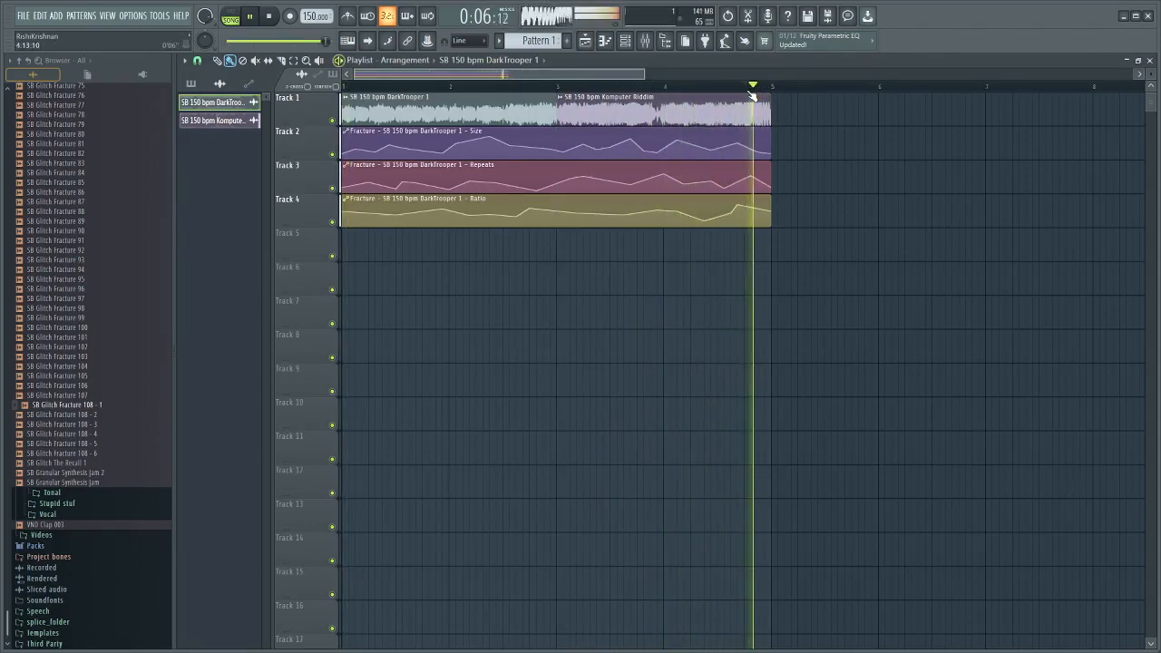
{"action": "key", "text": "space"}
Audition SB Glitch Fracture 97 and 100, and open the recent project Sounddesignsession1-9-21 (2).flp.
{"action": "left_click", "coordinate": [97, 300]}
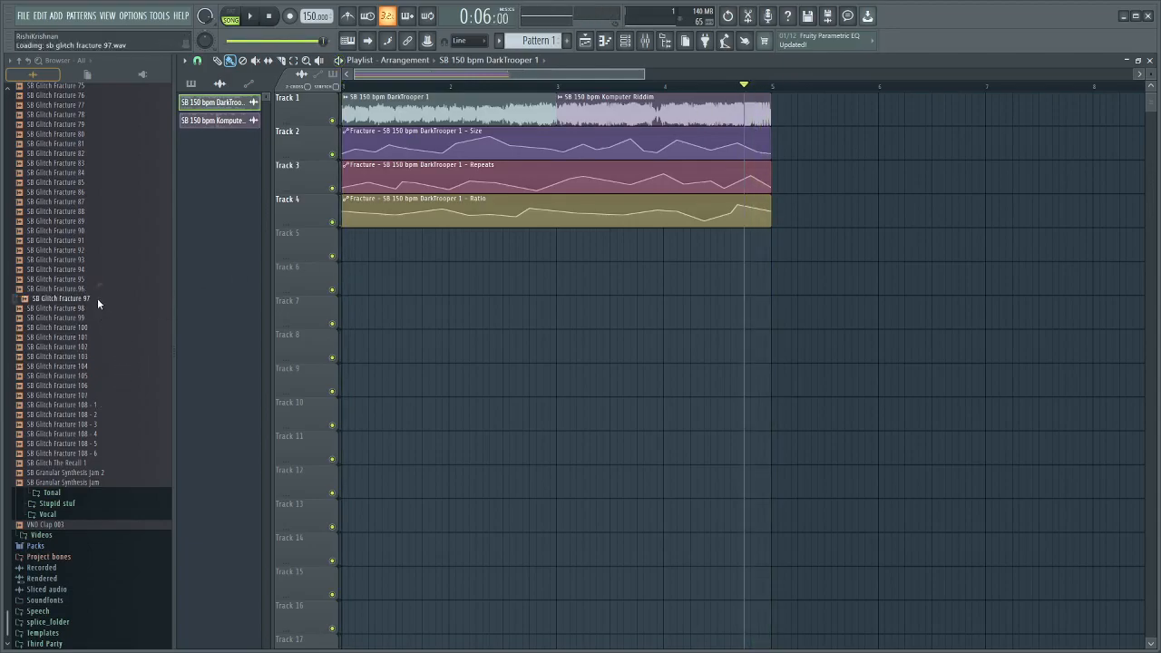
{"action": "left_click", "coordinate": [84, 328]}
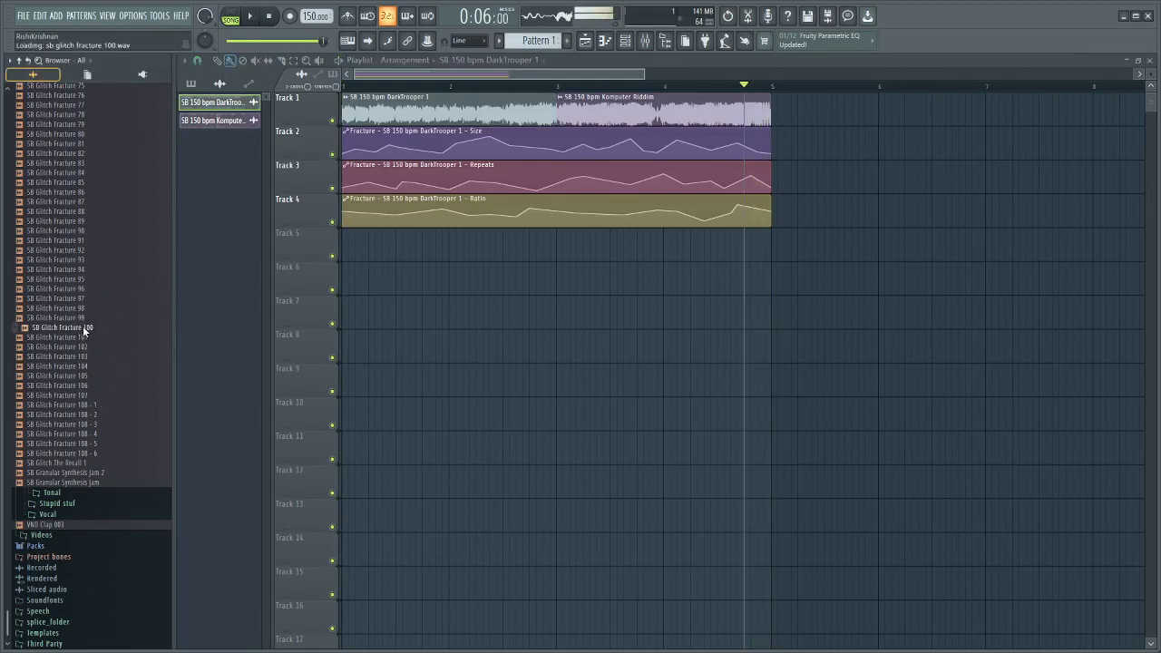
{"action": "left_click", "coordinate": [24, 15]}
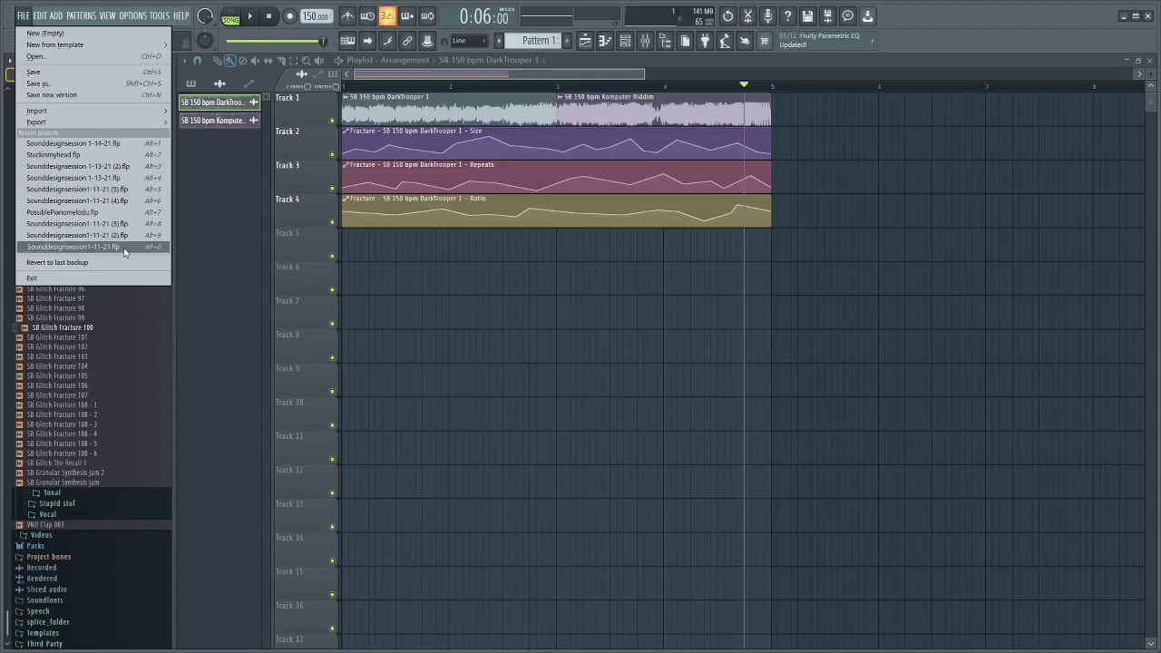
{"action": "left_click", "coordinate": [124, 246]}
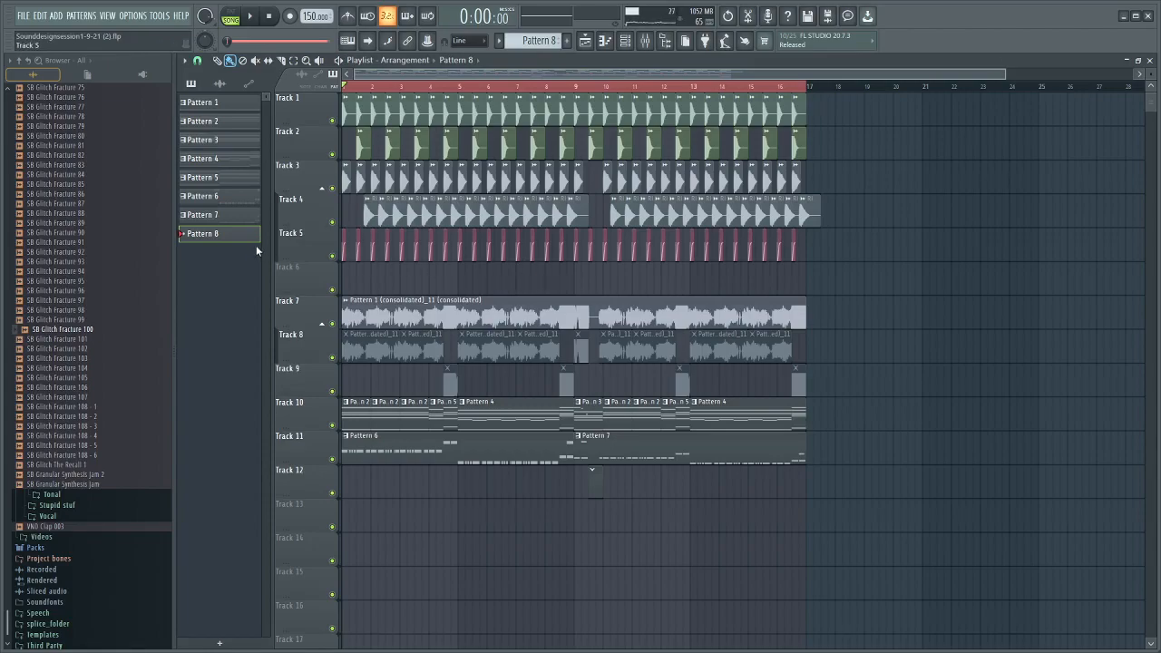
Examine the effects chain on the SB Glitch Fracture 101 #2 mixer insert and the soloed consolidated audio on Track 7.
{"action": "left_click", "coordinate": [399, 60]}
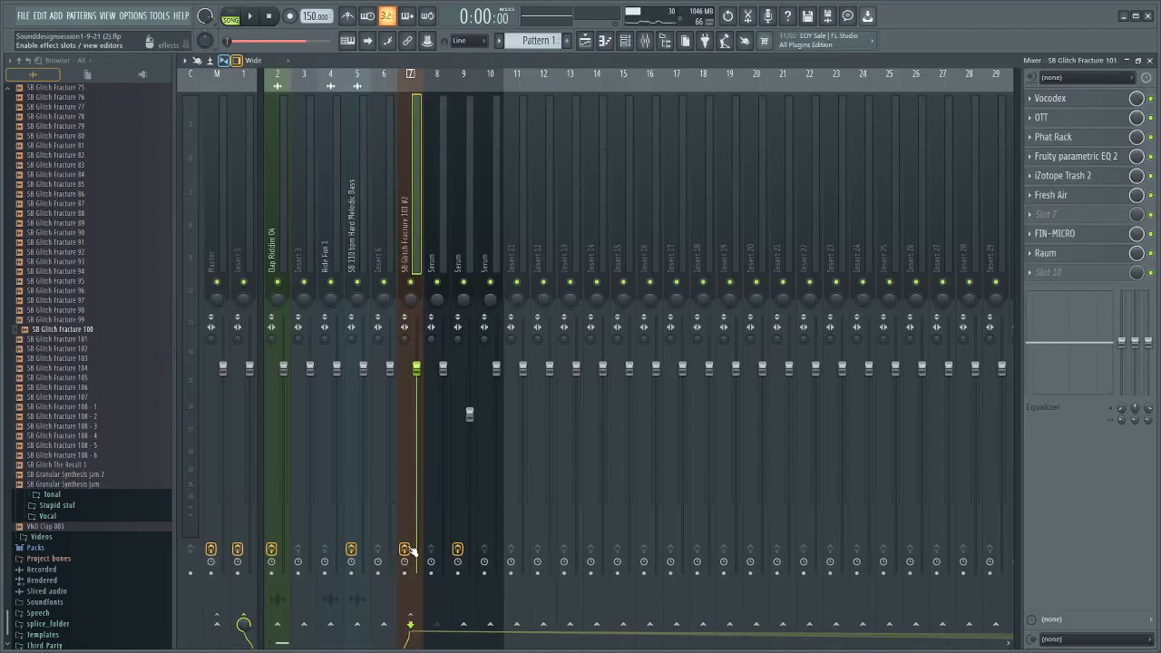
{"action": "left_click", "coordinate": [407, 549]}
{"action": "key", "text": "space"}
{"action": "left_click", "coordinate": [585, 41]}
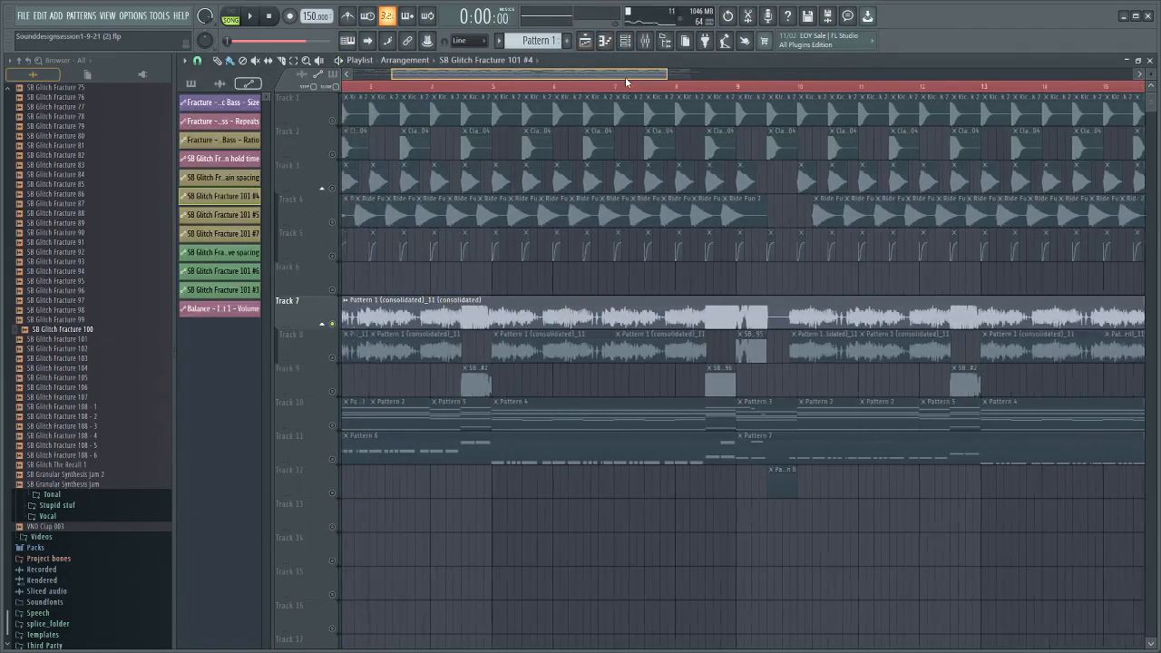
{"action": "key", "text": "space"}
{"action": "left_click_drag", "start_coordinate": [624, 81], "coordinate": [577, 86]}
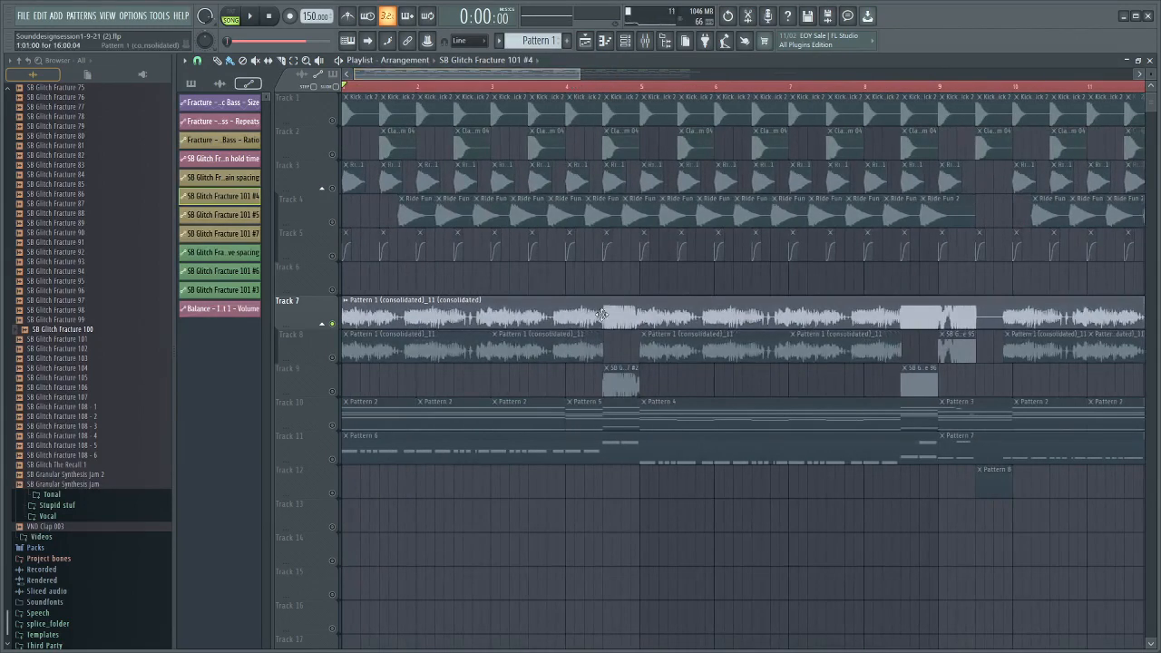
{"action": "scroll", "coordinate": [659, 91], "scroll_direction": "down", "scroll_amount": 3}
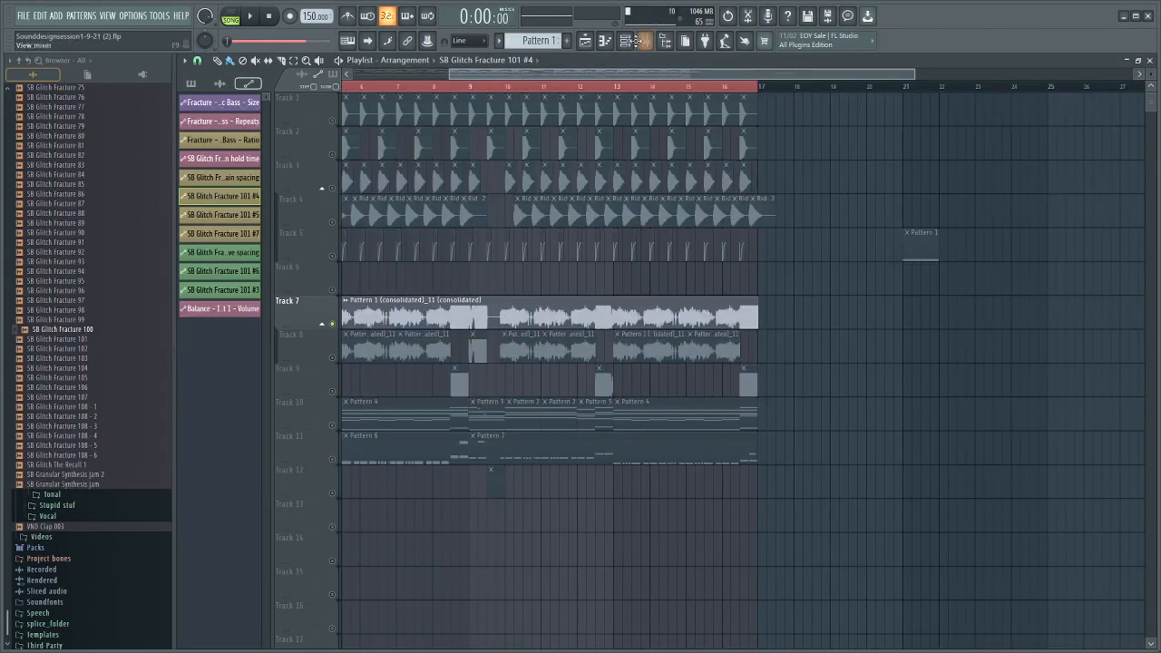
Filter the Channel rack to audio channels to look over the glitch samples used, then close it.
{"action": "left_click", "coordinate": [625, 40]}
{"action": "left_click", "coordinate": [613, 297]}
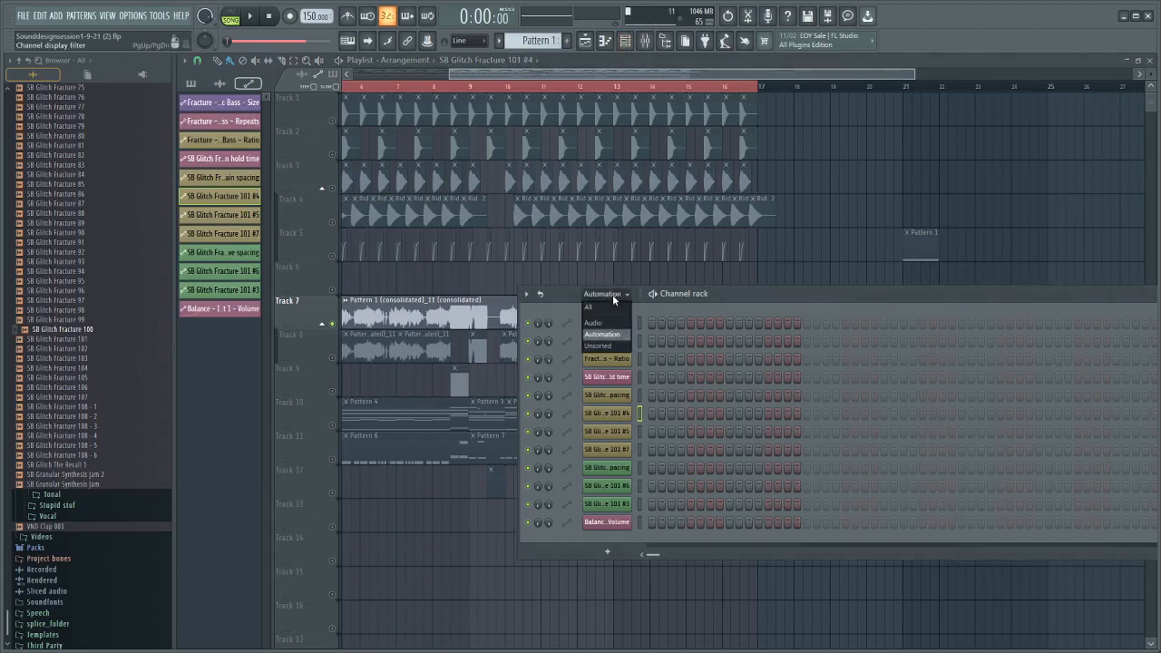
{"action": "left_click", "coordinate": [602, 322]}
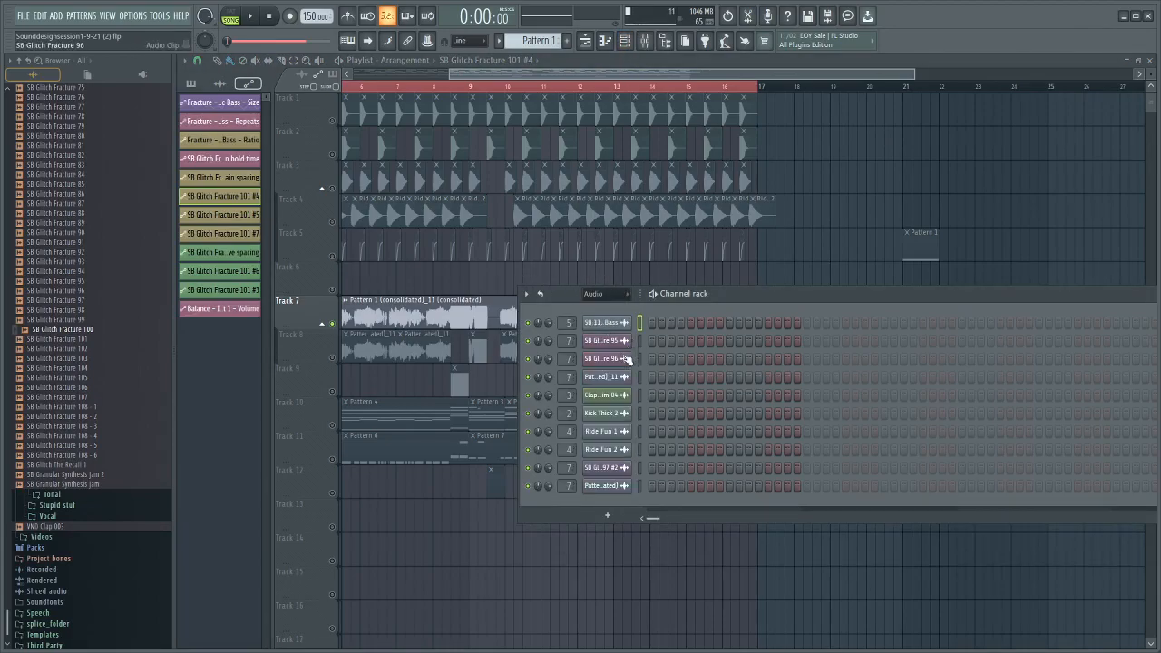
{"action": "left_click", "coordinate": [603, 295]}
{"action": "right_click", "coordinate": [452, 285]}
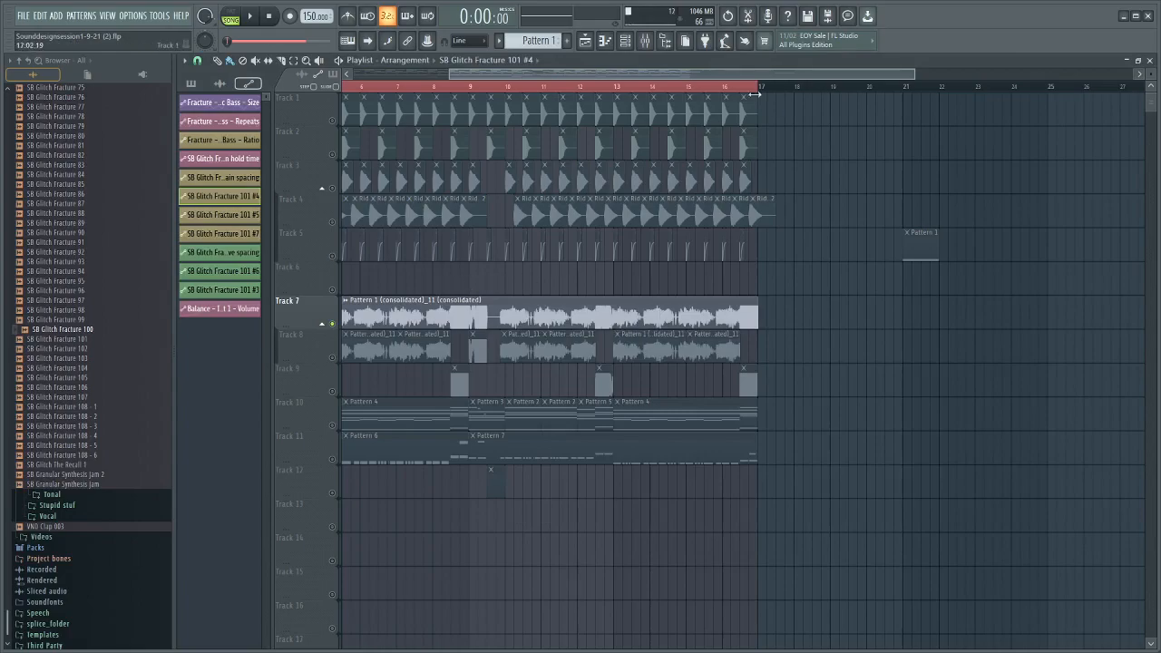
Review the SB Glitch Fracture 101 #2 insert's effects again and play only Tracks 7 and 10 from the beginning.
{"action": "left_click_drag", "start_coordinate": [647, 74], "coordinate": [551, 75]}
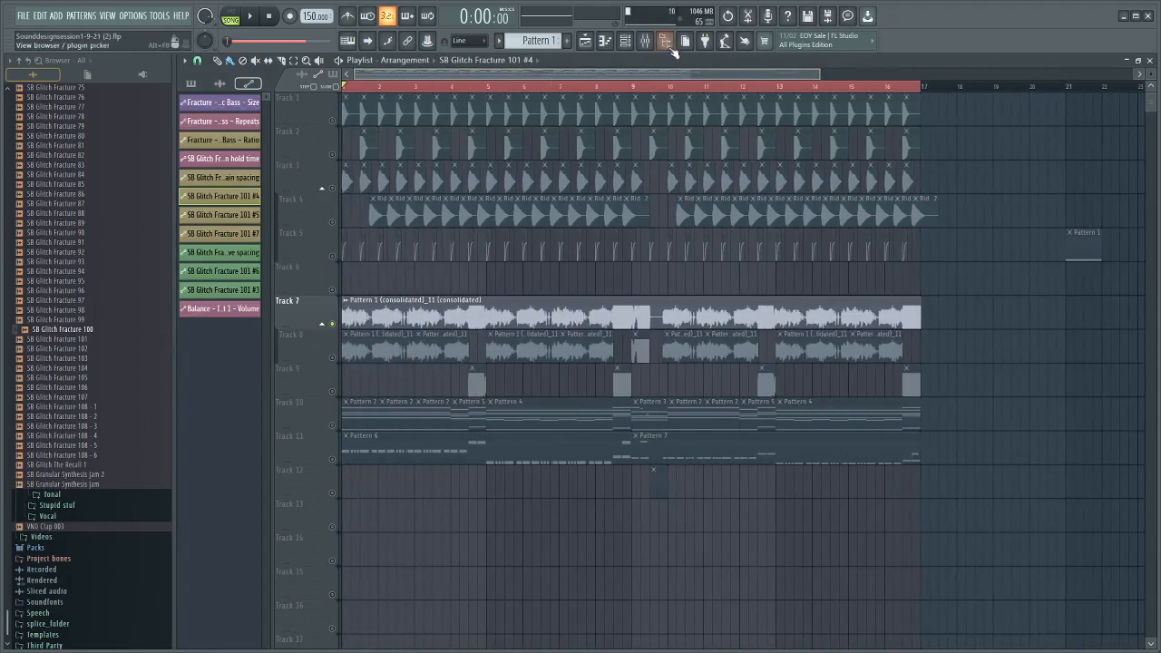
{"action": "left_click", "coordinate": [645, 42]}
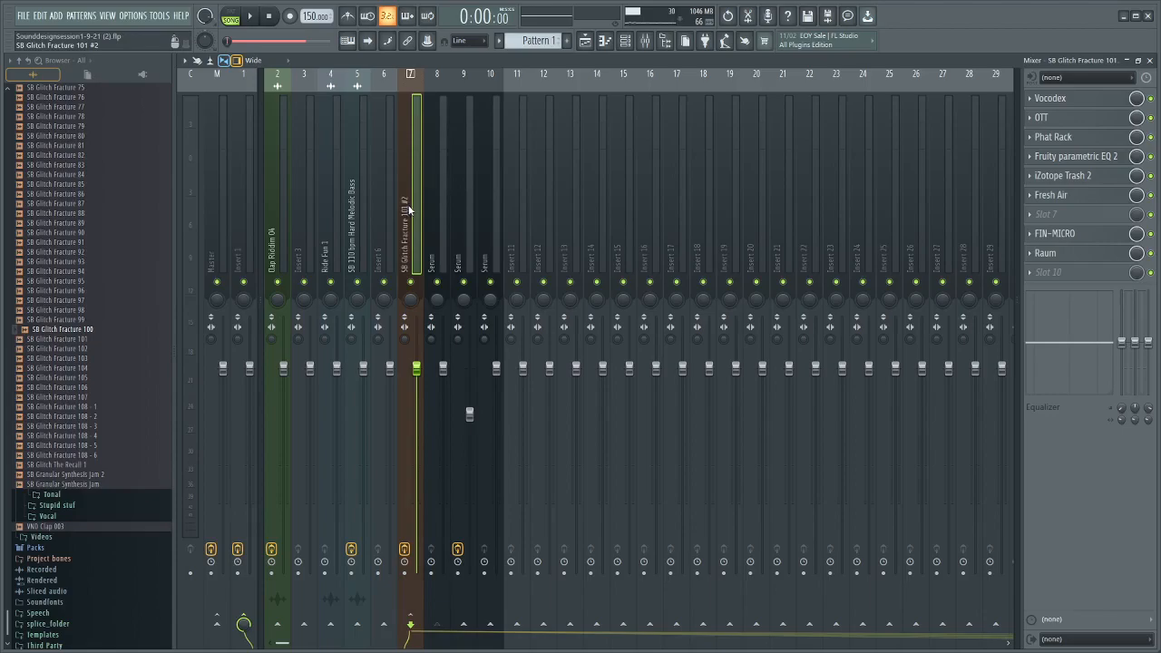
{"action": "left_click", "coordinate": [588, 43]}
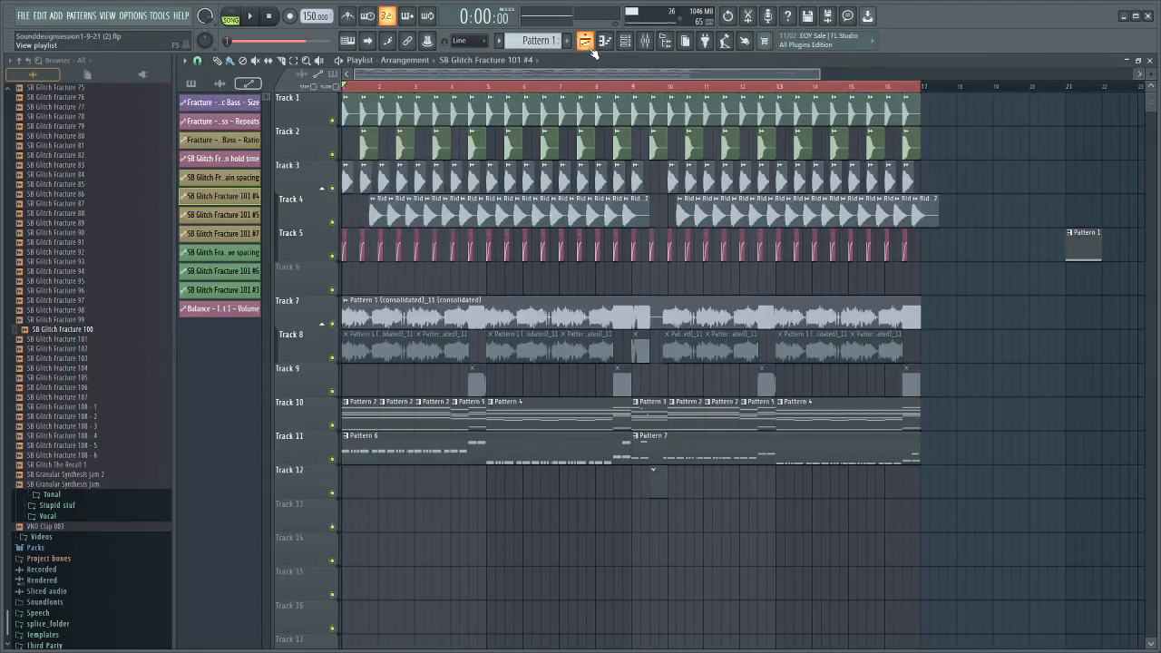
{"action": "key", "text": "F9"}
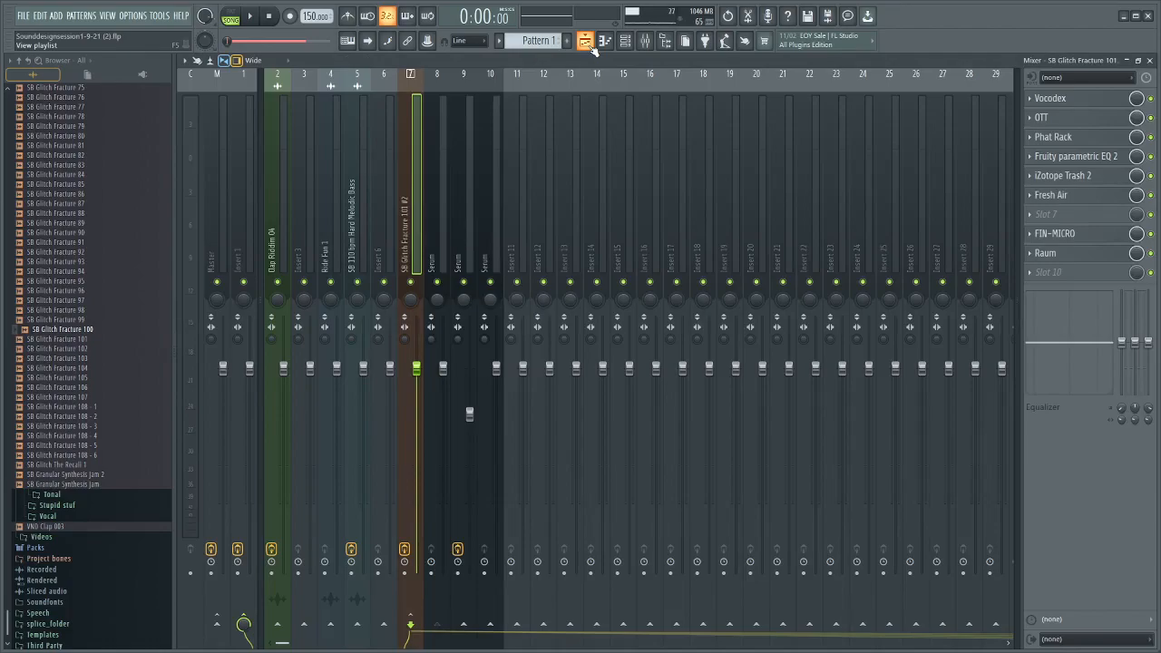
{"action": "left_click", "coordinate": [587, 44]}
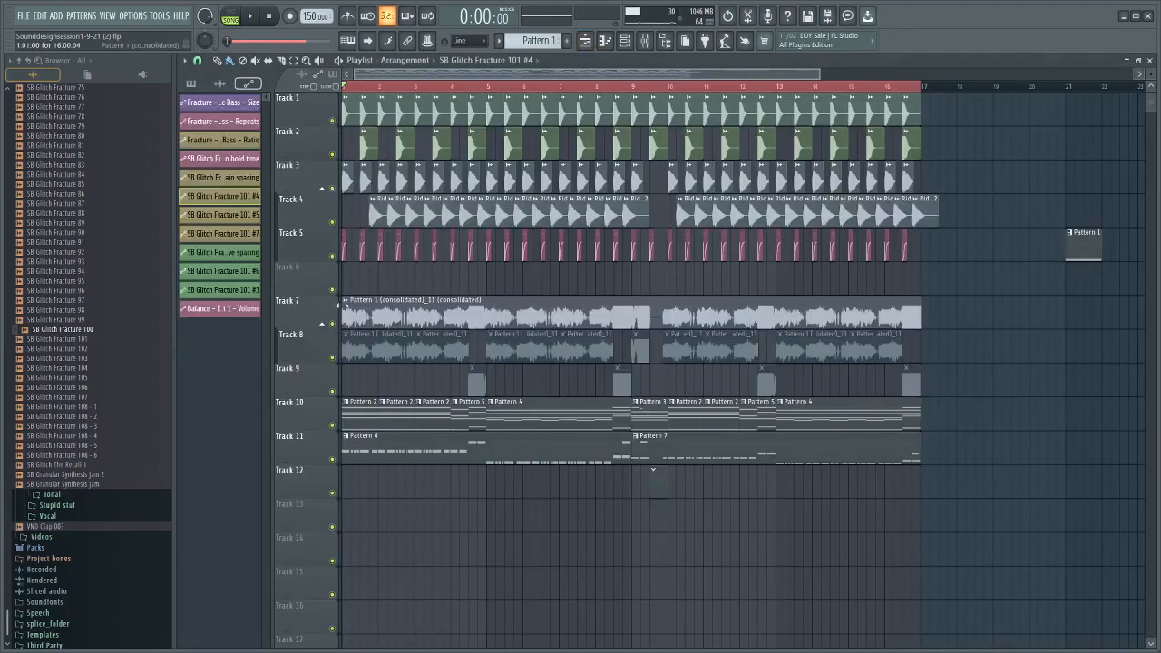
{"action": "right_click", "coordinate": [332, 425]}
{"action": "left_click", "coordinate": [332, 324]}
{"action": "key", "text": "space"}
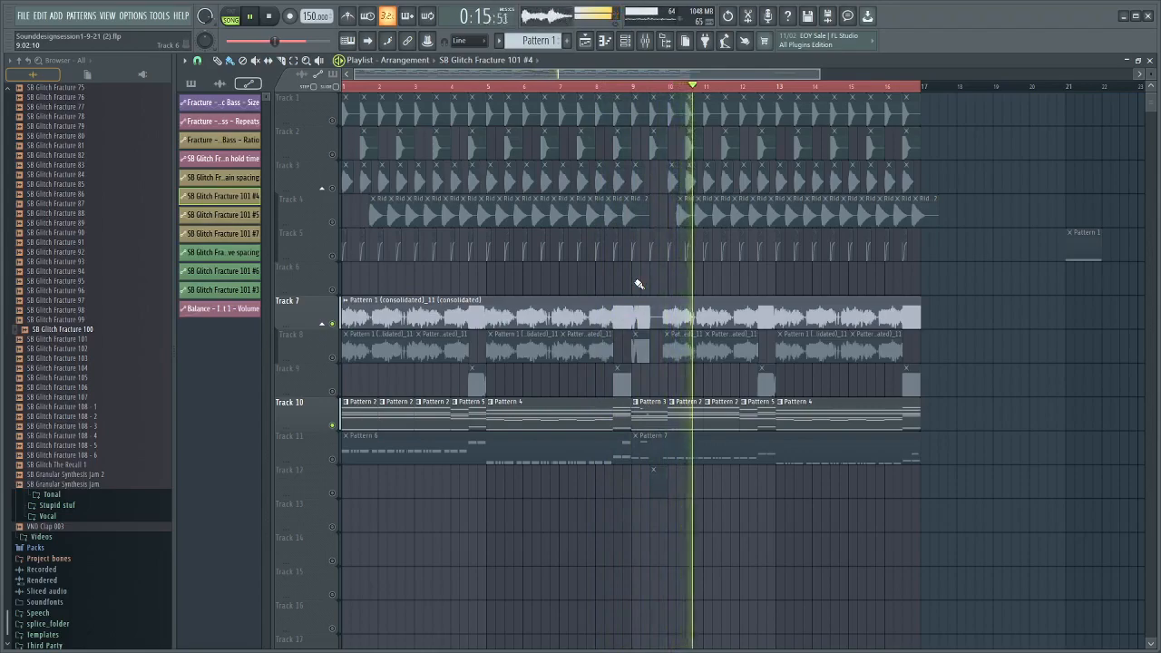
{"action": "key", "text": "space"}
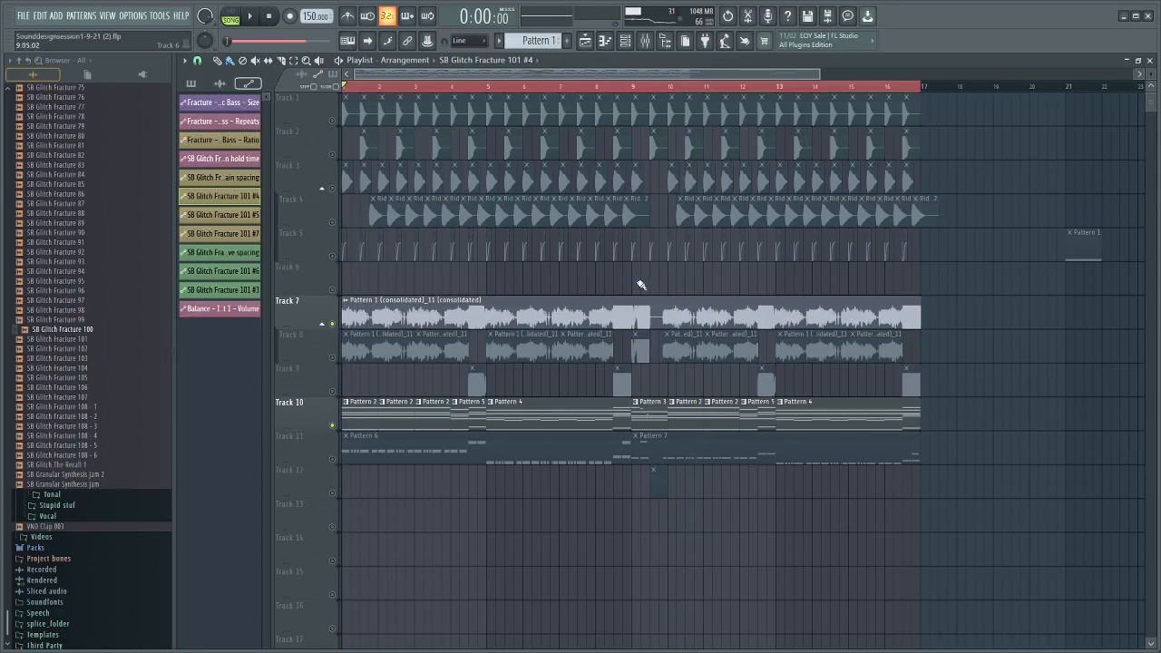
Replay the soloed Tracks 7 and 10 from just before bar 8 to hear the glitch fill, then stop.
{"action": "left_click", "coordinate": [470, 87]}
{"action": "left_click", "coordinate": [600, 87]}
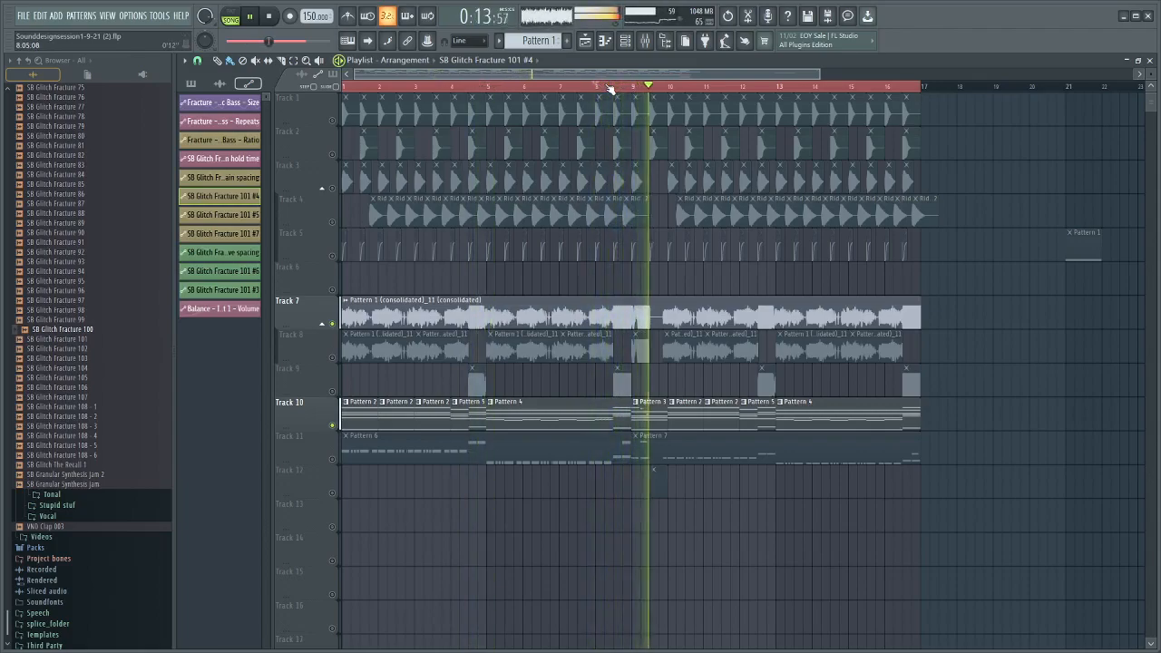
{"action": "key", "text": "space"}
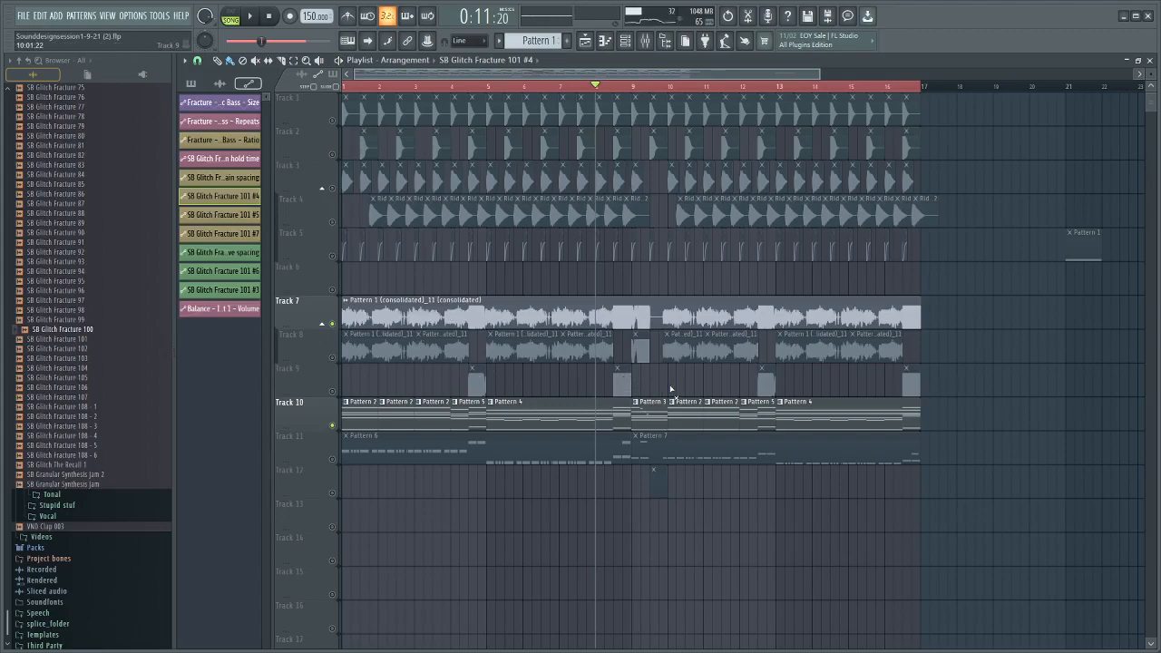
Audition the SB Glitch Fracture 95 clip on Track 8 by itself through mixer insert 11, and mute the clip again.
{"action": "right_click", "coordinate": [648, 353]}
{"action": "key", "text": "F9"}
{"action": "key", "text": "space"}
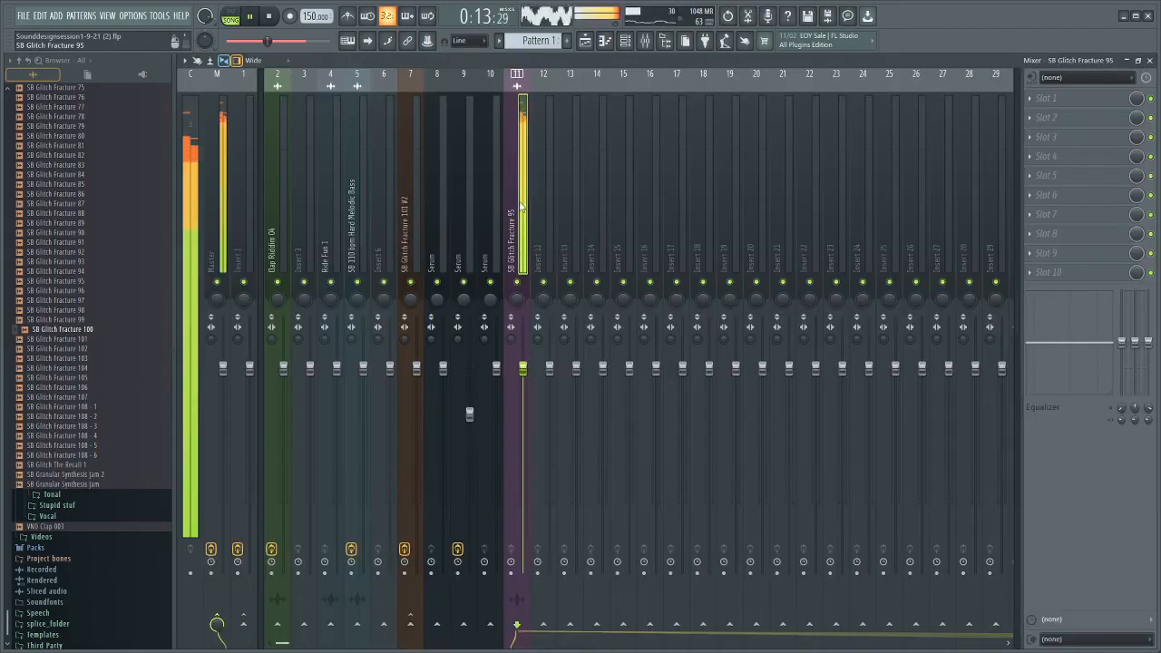
{"action": "key", "text": "space"}
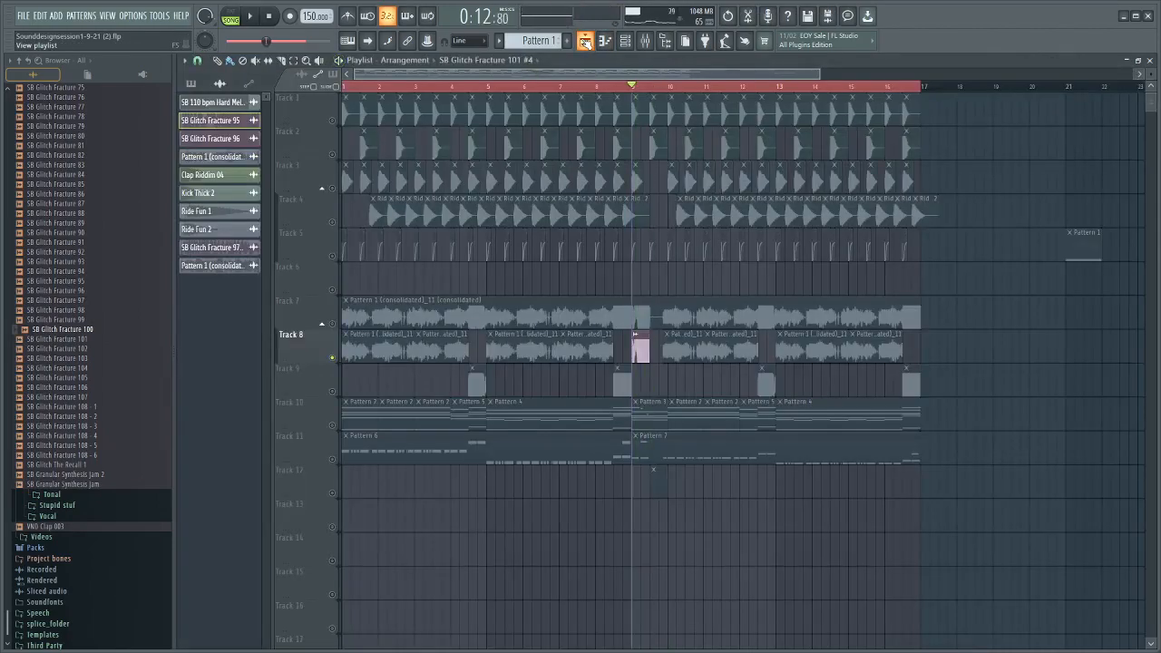
{"action": "right_click", "coordinate": [644, 358], "text": "alt"}
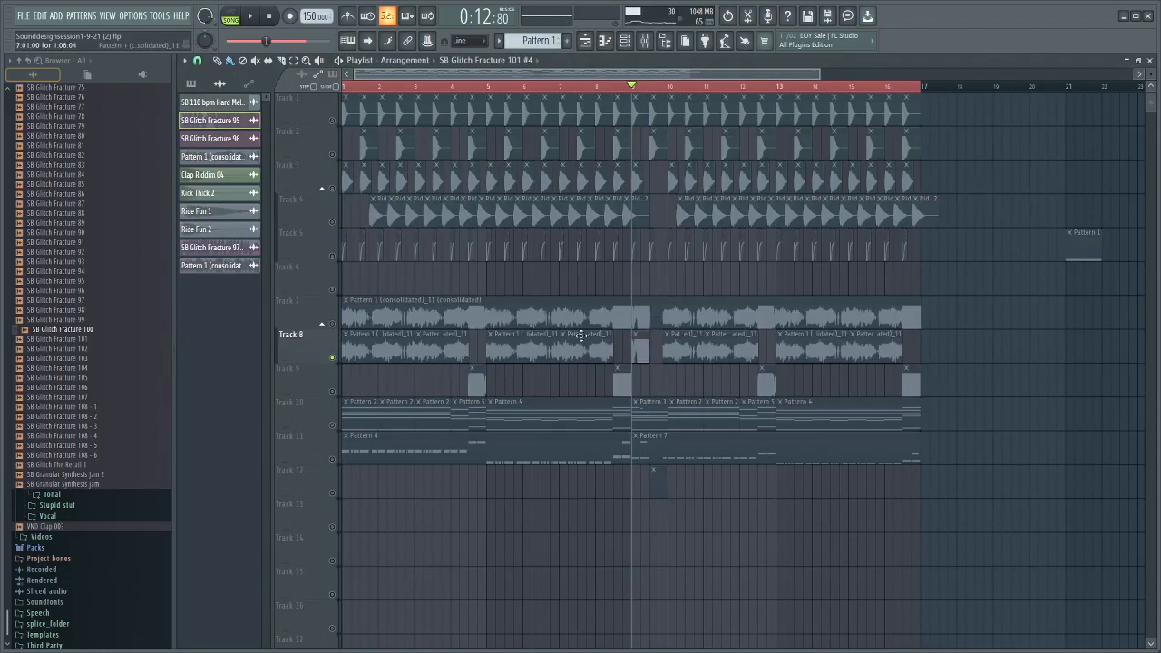
Solo Tracks 7 and 10 and play them together from bar 9, then stop playback.
{"action": "right_click", "coordinate": [331, 323]}
{"action": "key", "text": "space"}
{"action": "left_click", "coordinate": [332, 424]}
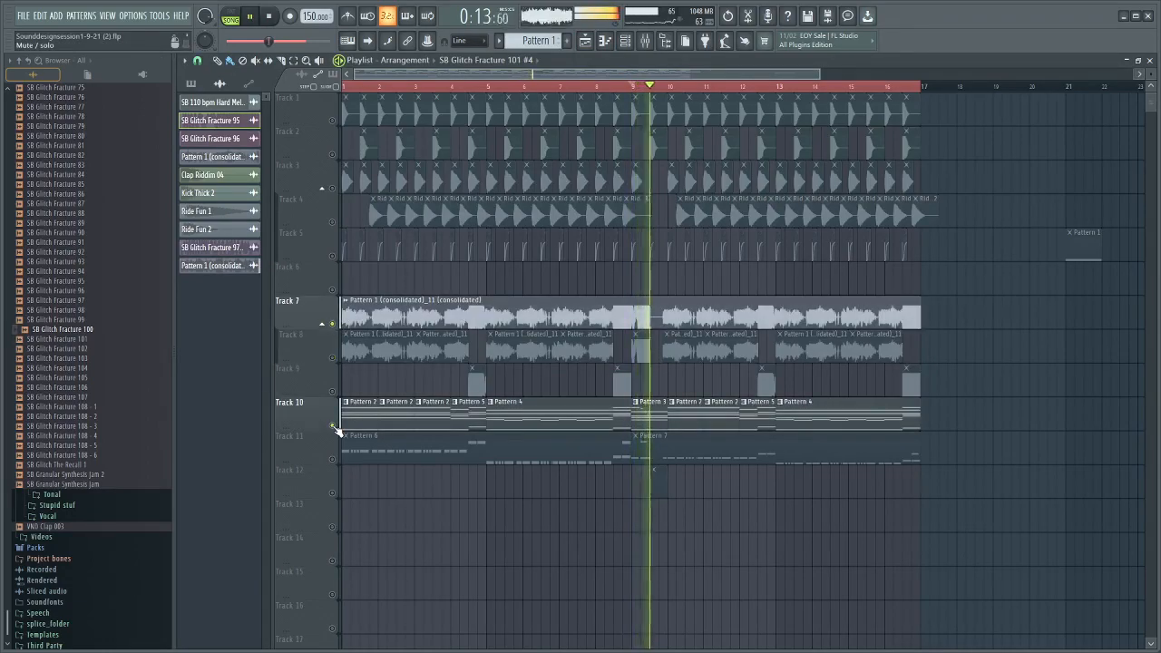
{"action": "key", "text": "space"}
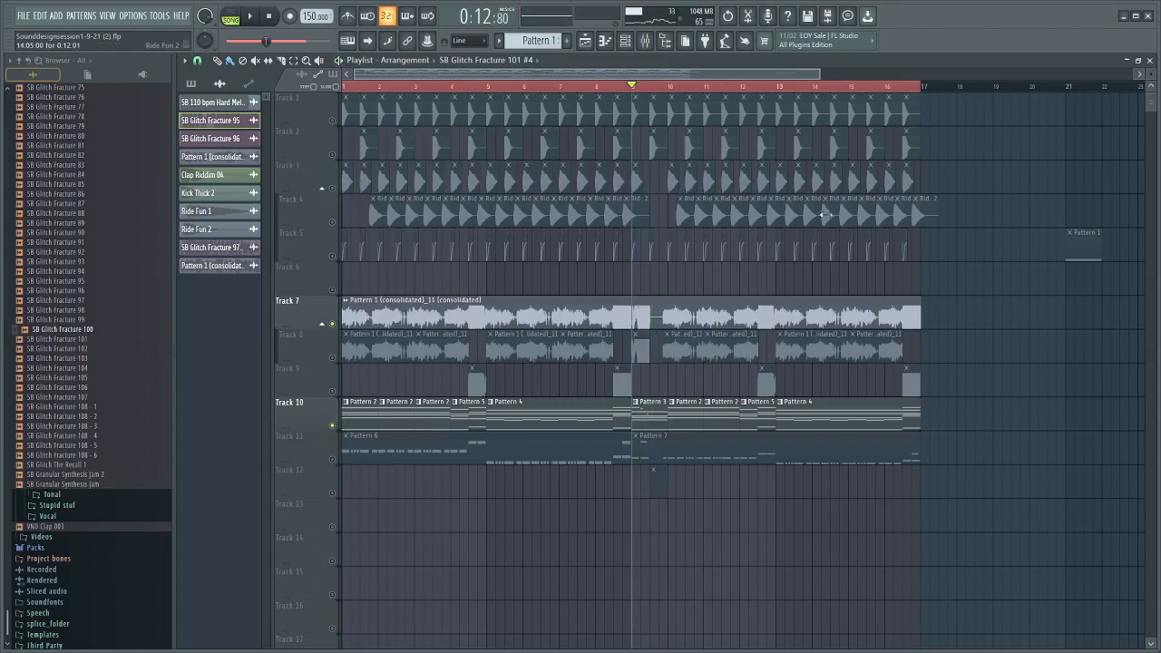
Play the soloed Tracks 7 and 10 from the middle of bar 4 and again from bar 16 to hear the glitch fills.
{"action": "left_click", "coordinate": [482, 86]}
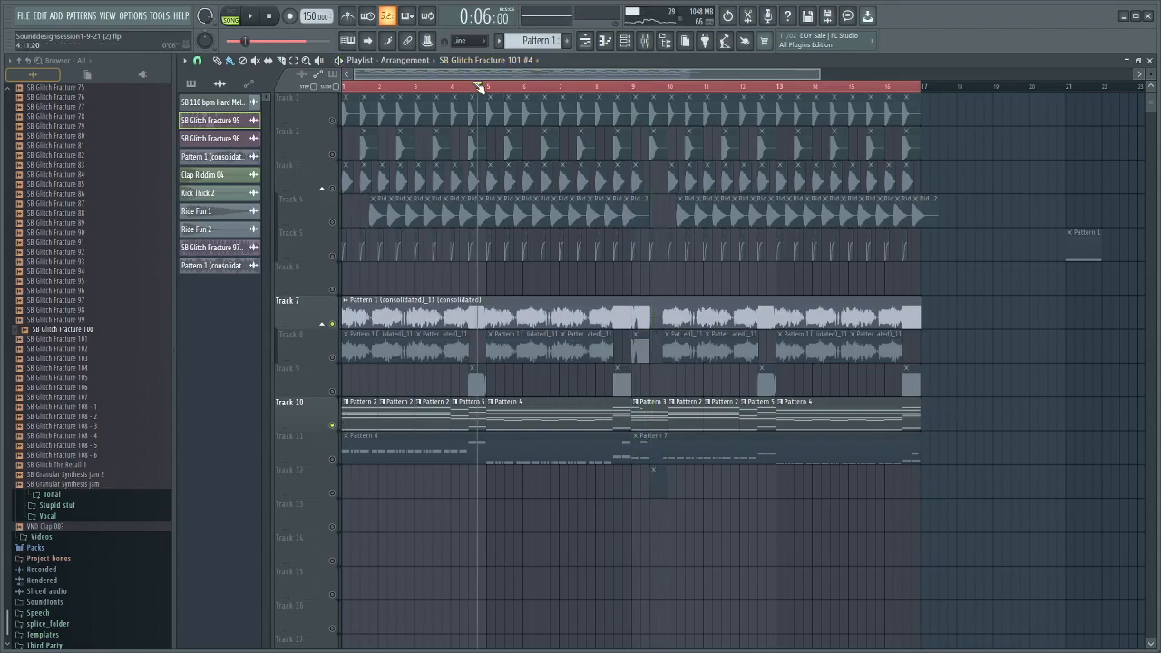
{"action": "left_click", "coordinate": [468, 86]}
{"action": "key", "text": "space"}
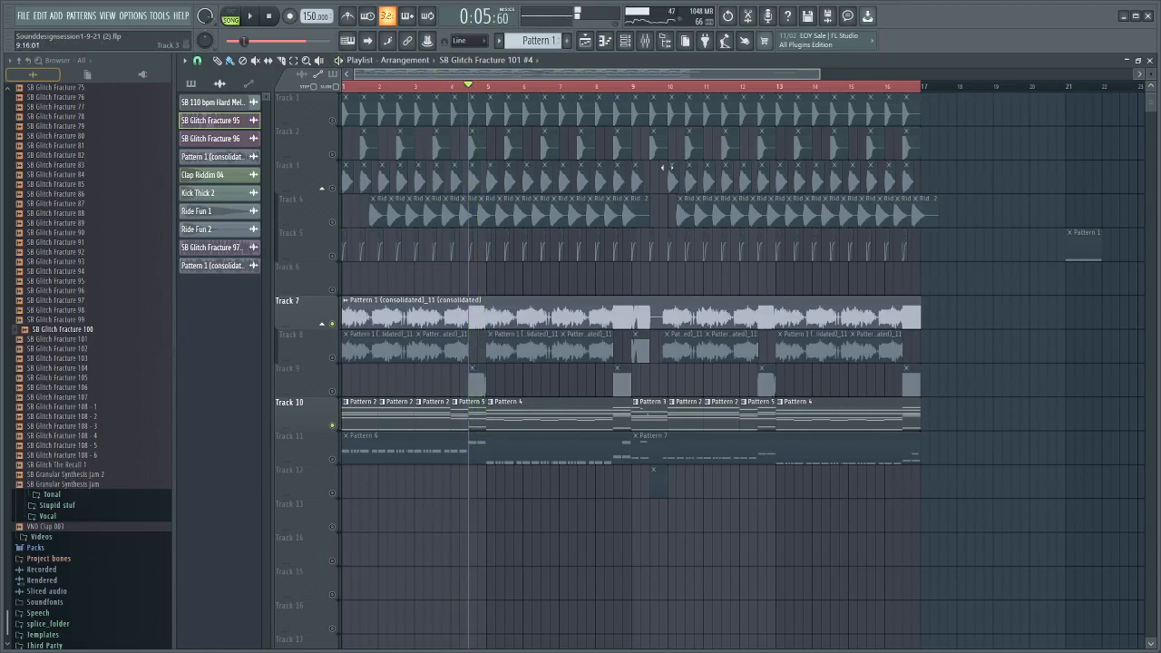
{"action": "left_click", "coordinate": [885, 86]}
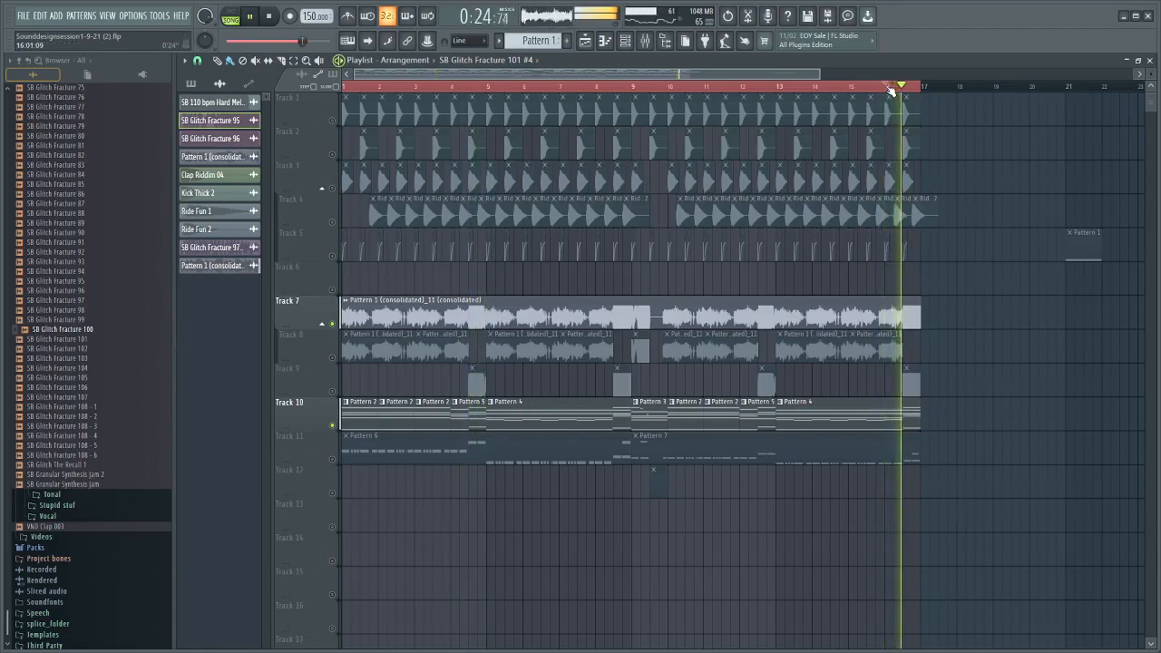
{"action": "key", "text": "space"}
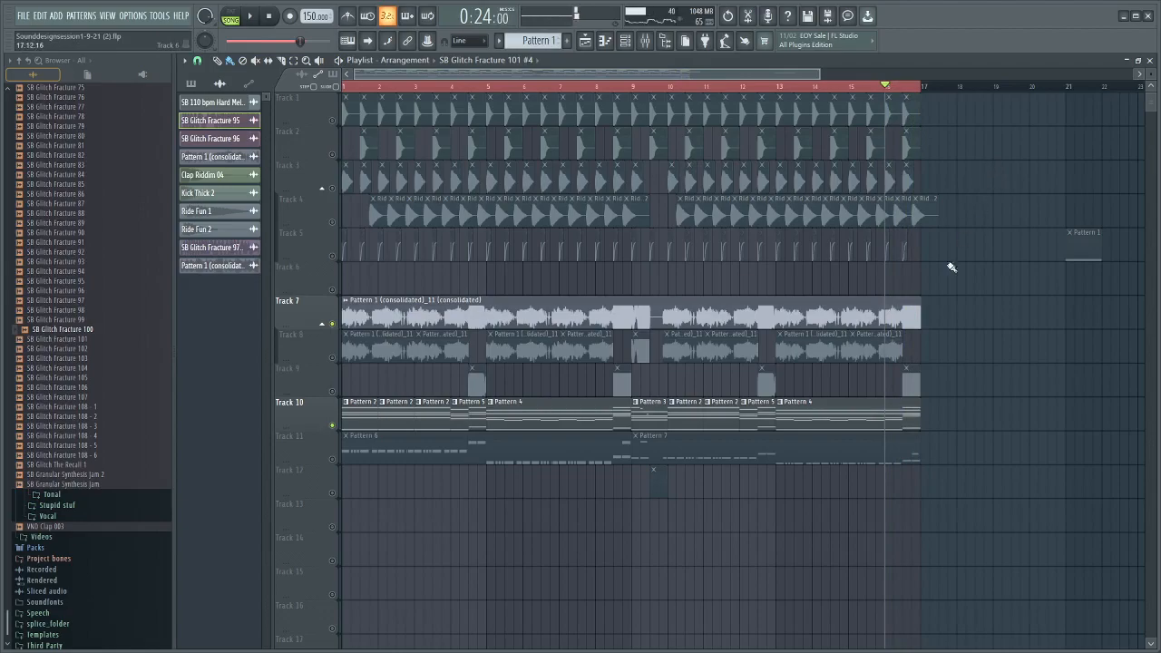
Play Track 9 alone from bar 16 to hear its last glitch clip, and check its signal and effects in the mixer.
{"action": "left_click", "coordinate": [585, 40]}
{"action": "left_click", "coordinate": [585, 41]}
{"action": "key", "text": "space"}
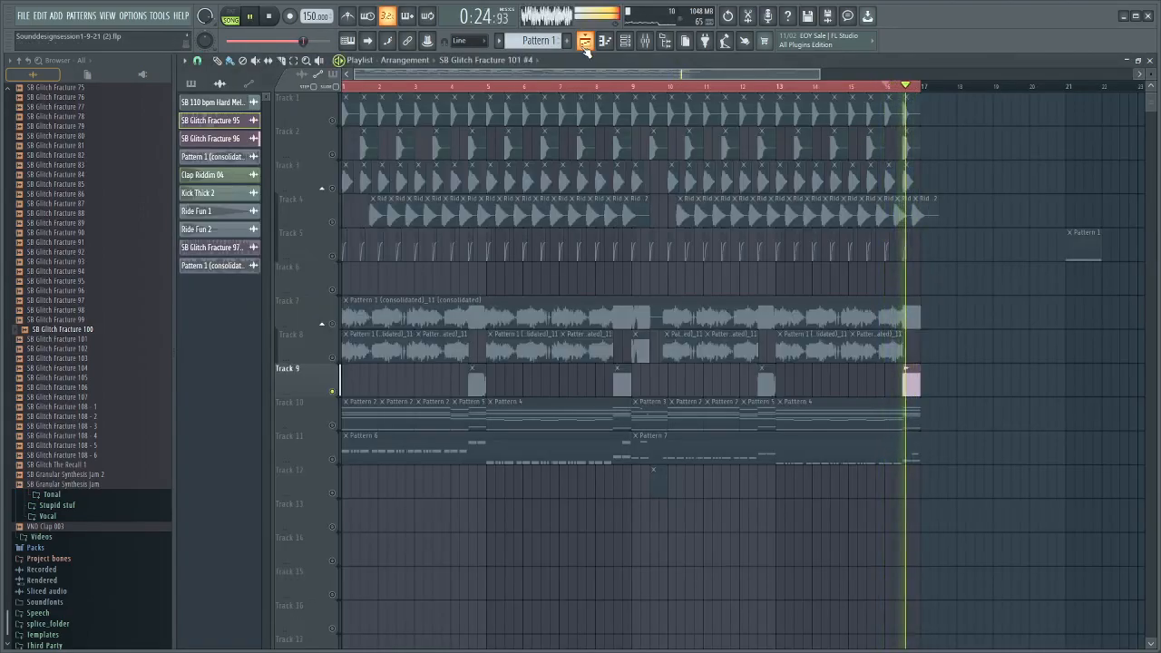
{"action": "left_click", "coordinate": [662, 45]}
{"action": "key", "text": "space"}
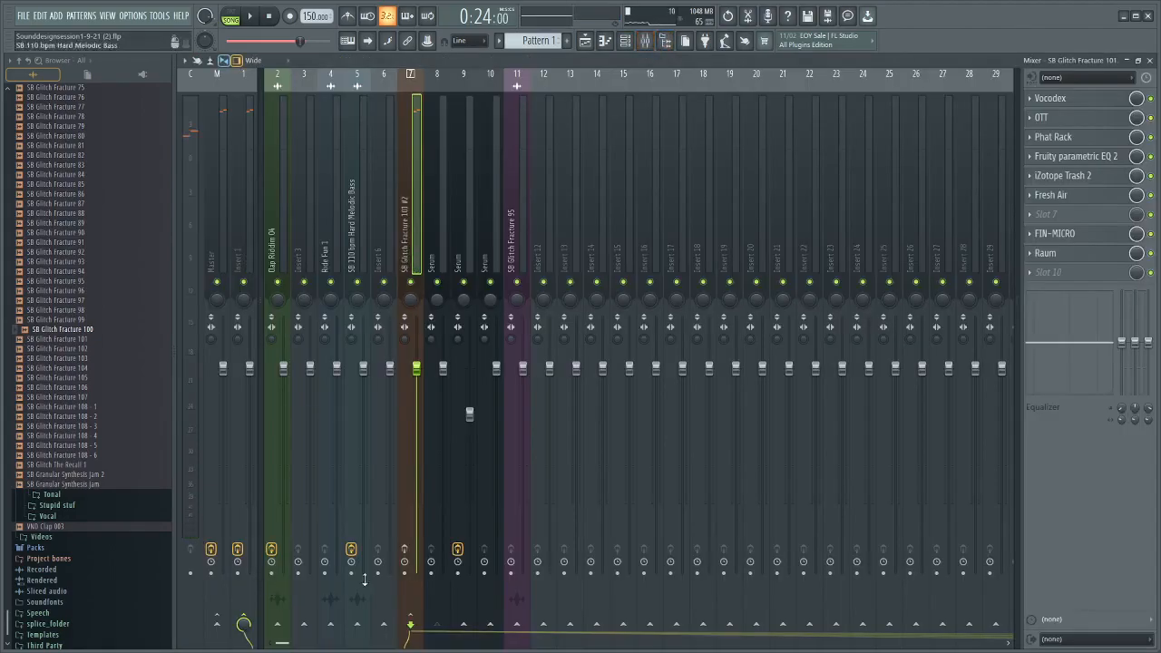
Solo Track 11 in the playlist and play Pattern 6 from the beginning, then stop.
{"action": "left_click", "coordinate": [587, 40]}
{"action": "left_click", "coordinate": [876, 378], "text": "ctrl"}
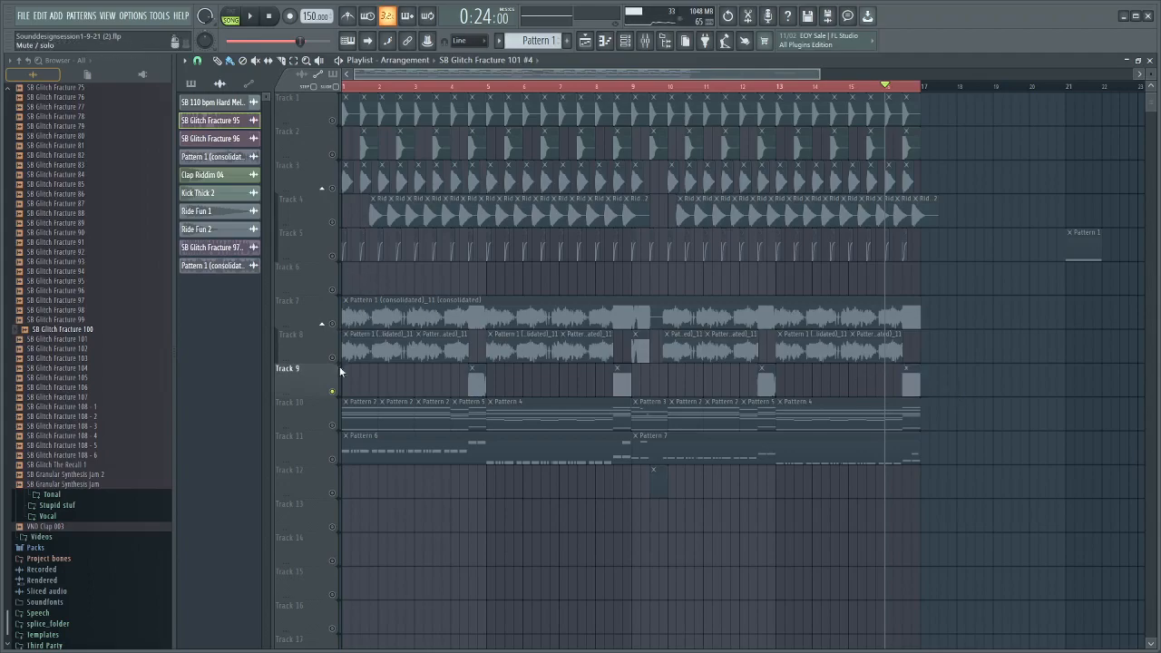
{"action": "left_click", "coordinate": [305, 456]}
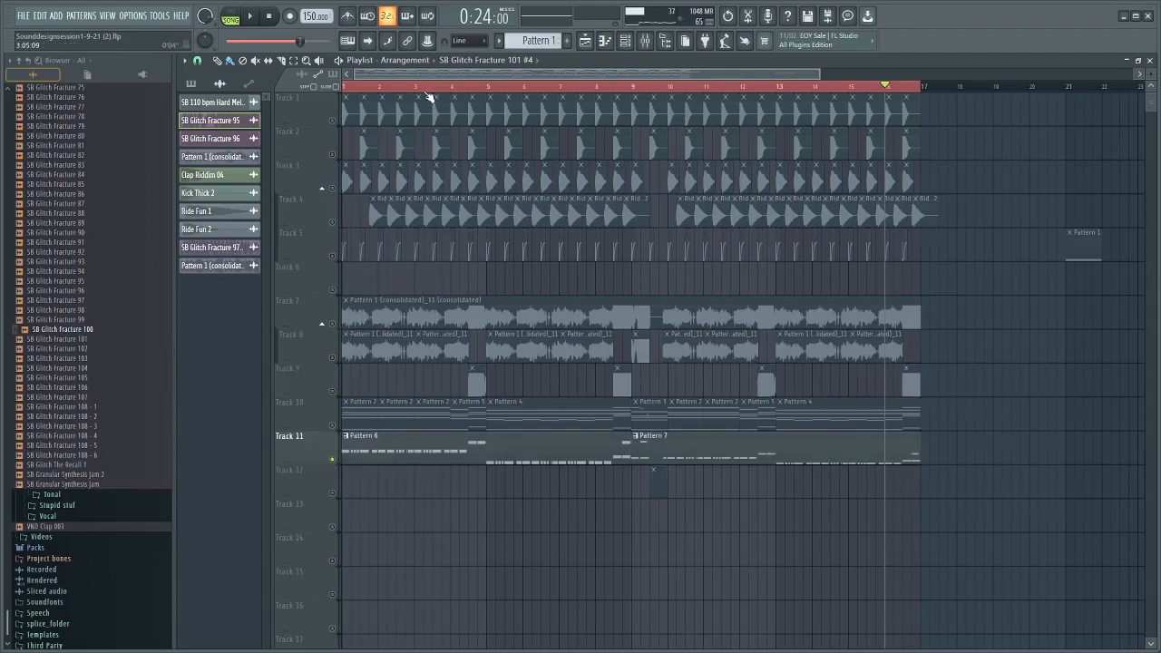
{"action": "scroll", "coordinate": [504, 257], "scroll_direction": "down", "scroll_amount": 5}
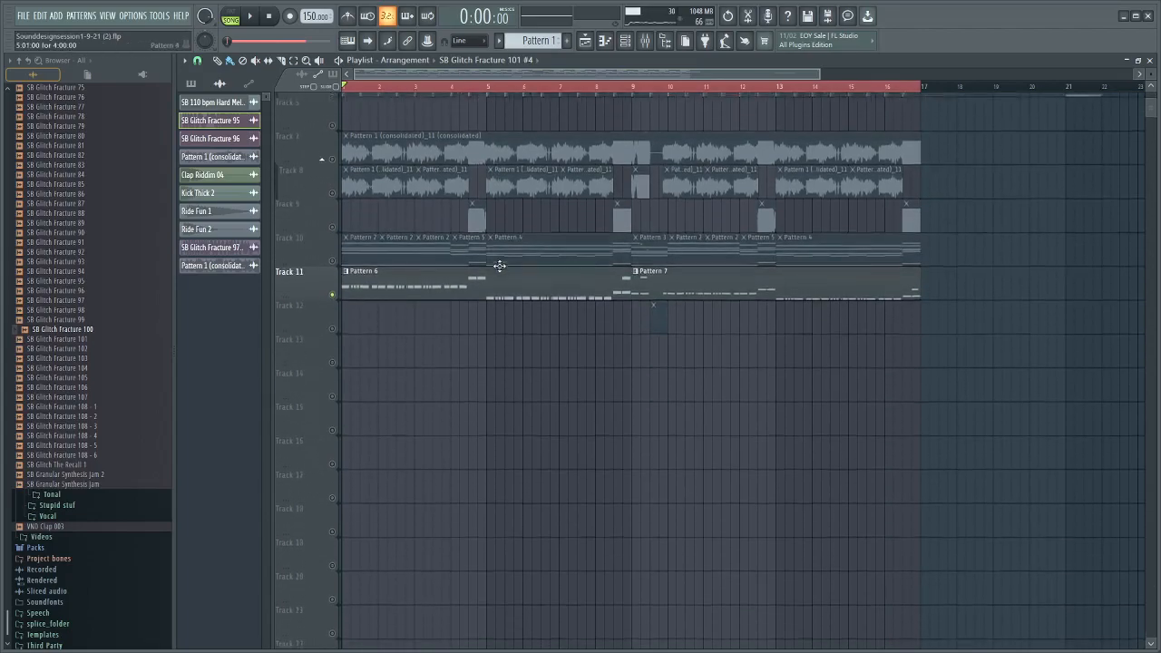
{"action": "key", "text": "space"}
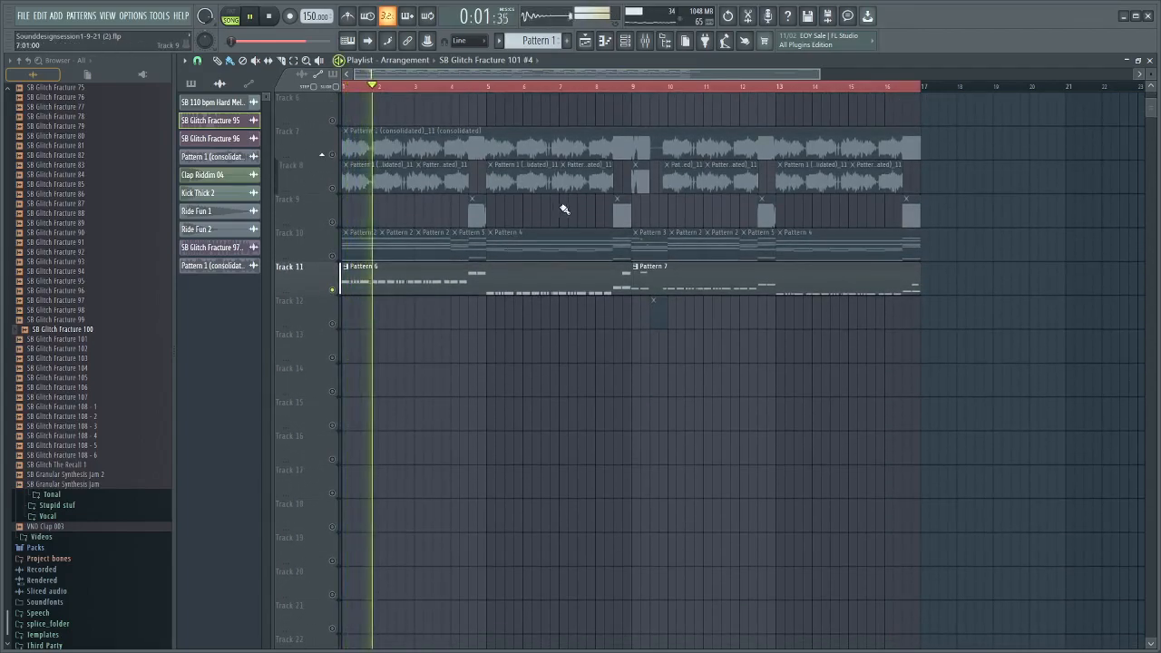
{"action": "key", "text": "space"}
Filter the Channel rack to unsorted channels and open SimSynth to examine its oscillator settings.
{"action": "left_click", "coordinate": [626, 40]}
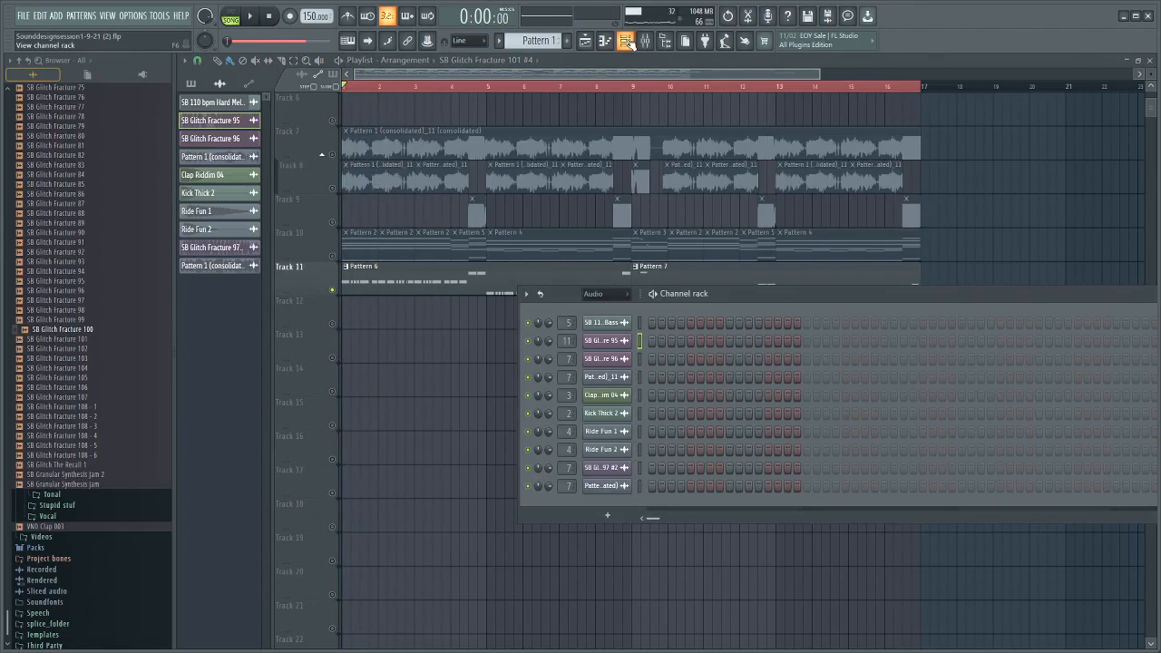
{"action": "left_click", "coordinate": [625, 294]}
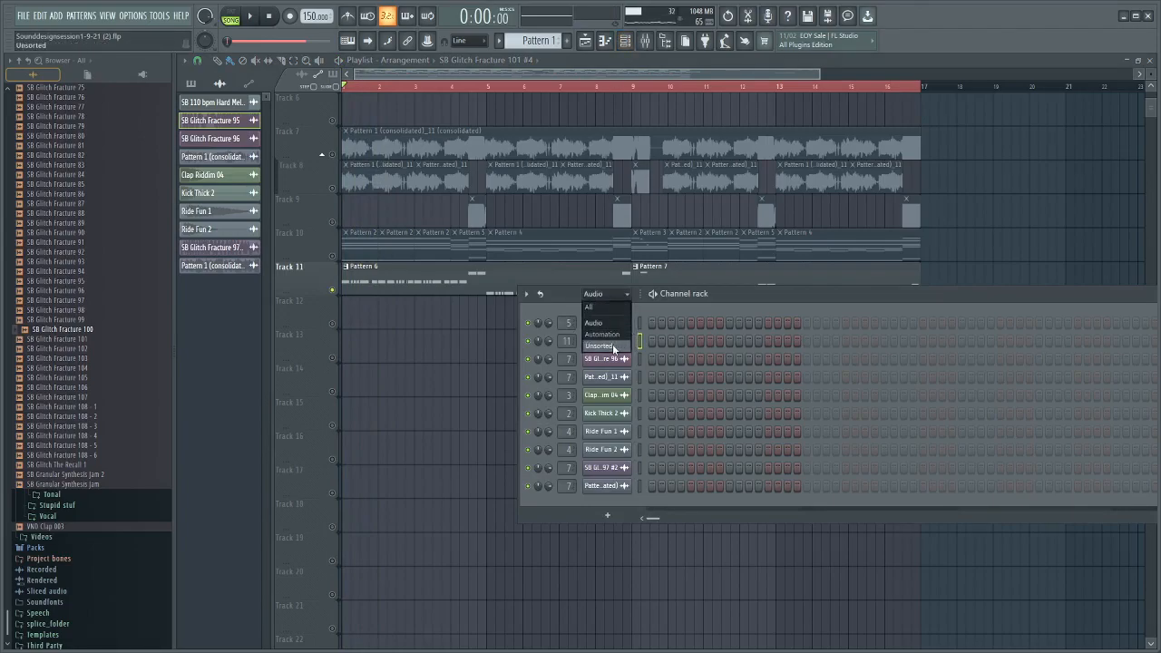
{"action": "left_click", "coordinate": [614, 346]}
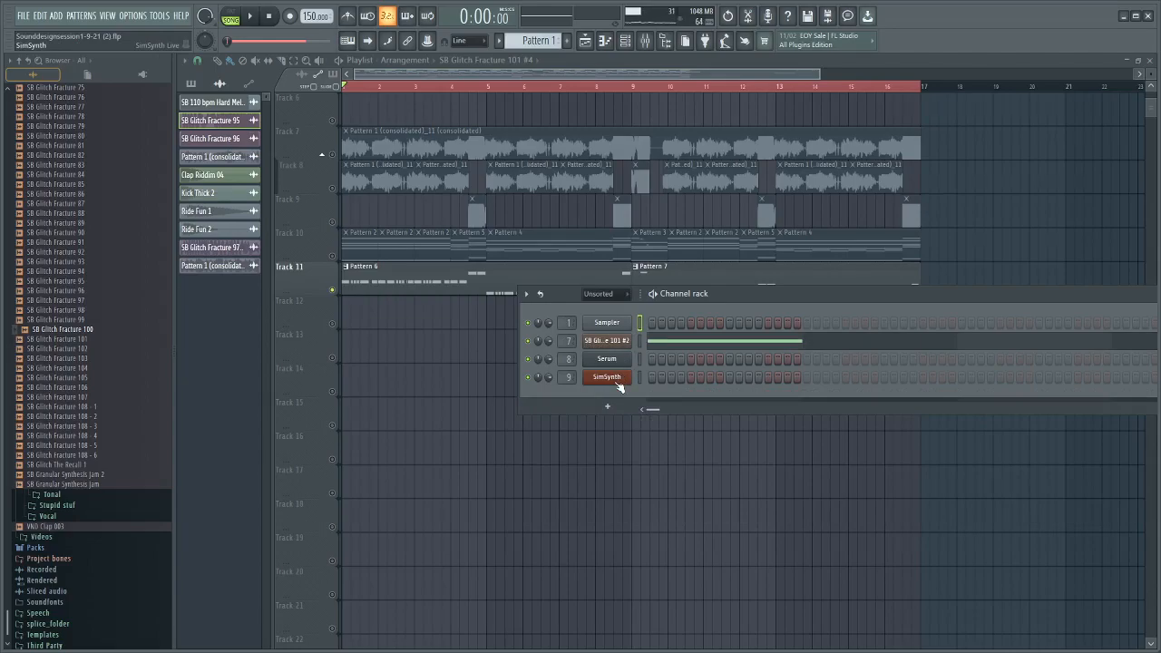
{"action": "left_click", "coordinate": [619, 378]}
{"action": "left_click_drag", "start_coordinate": [201, 126], "coordinate": [858, 203]}
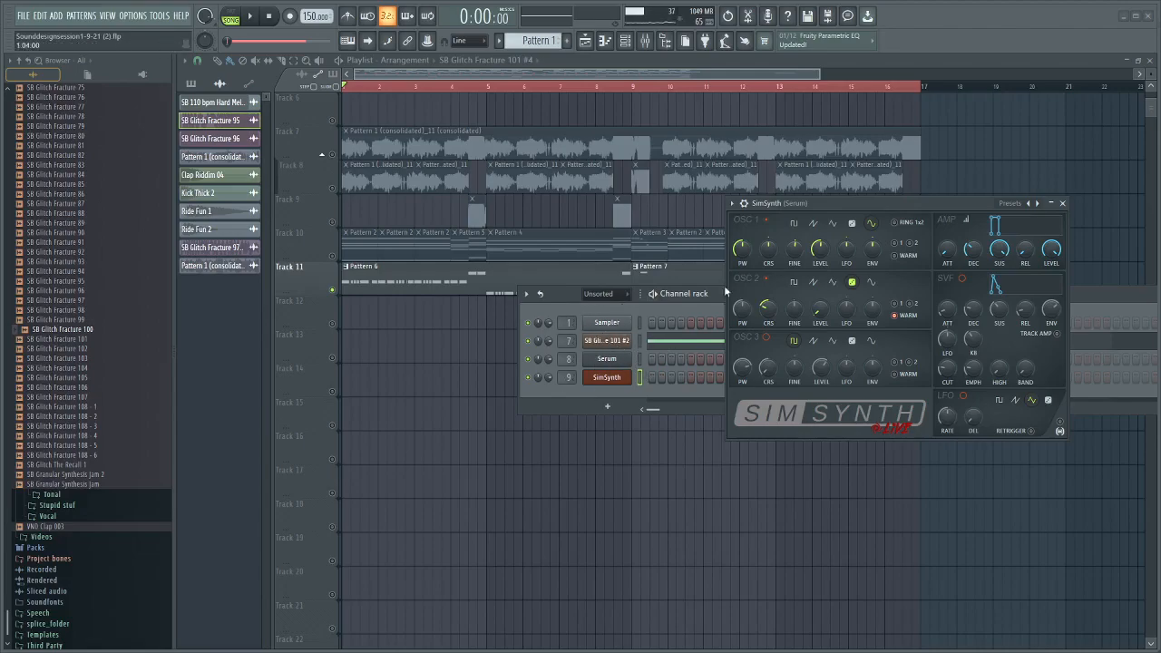
{"action": "left_click_drag", "start_coordinate": [780, 205], "coordinate": [696, 169]}
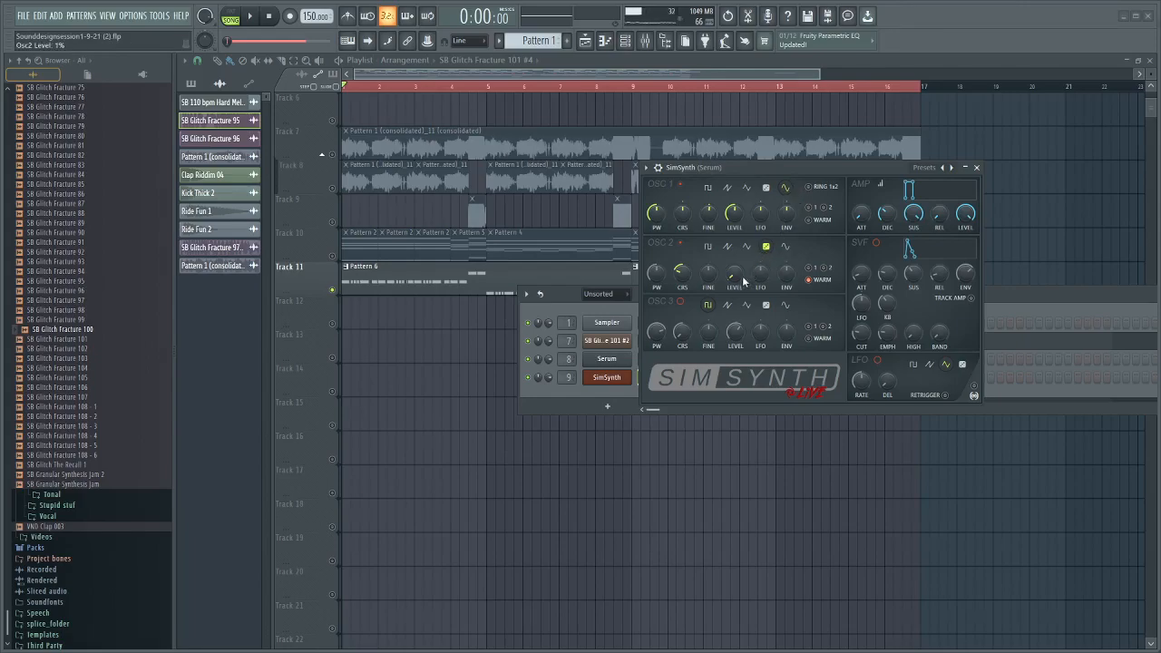
{"action": "left_click", "coordinate": [785, 188]}
Play the SimSynth bass with mixer insert 9's effects bypassed, then re-enable the effects and stop.
{"action": "left_click", "coordinate": [647, 43]}
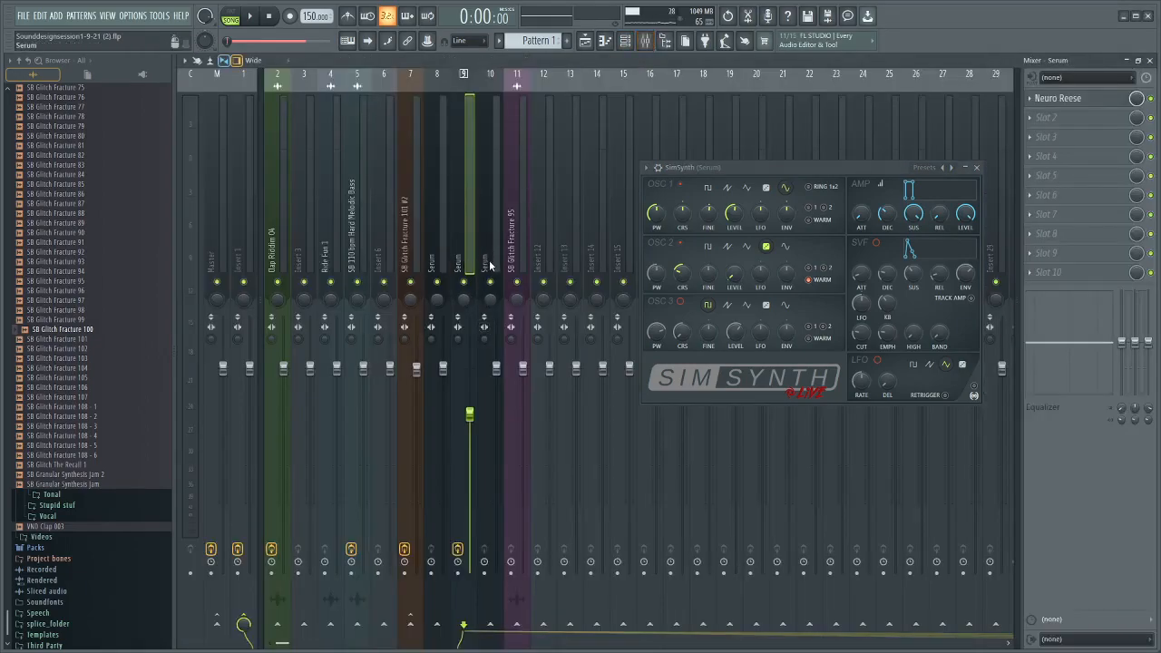
{"action": "key", "text": "space"}
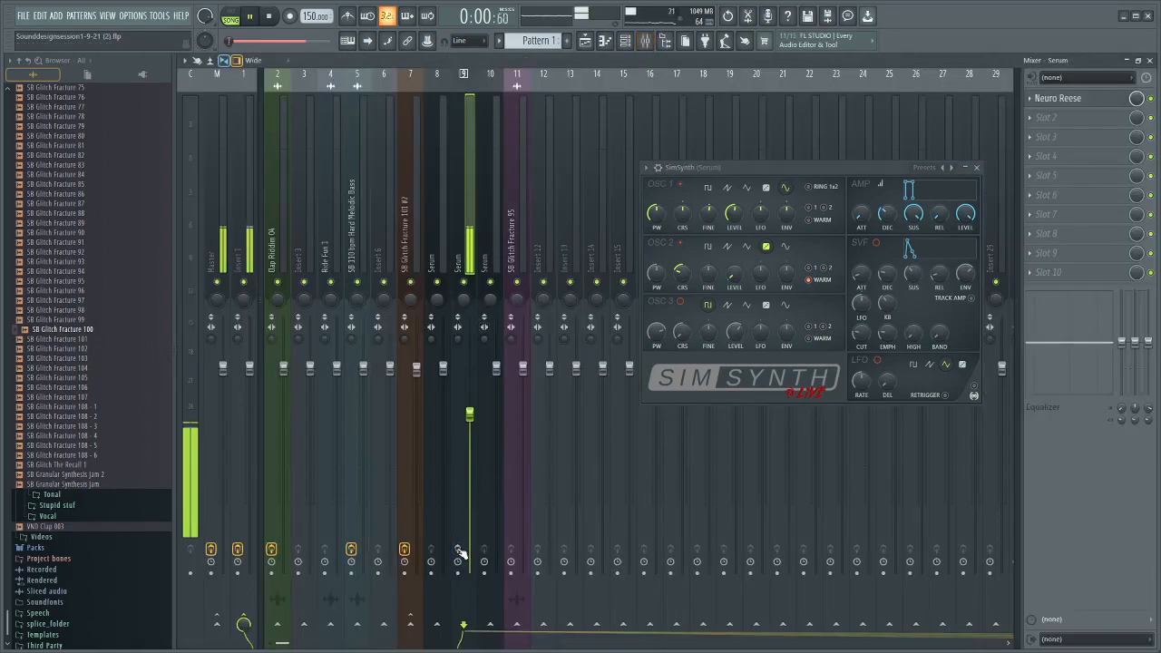
{"action": "left_click", "coordinate": [458, 549]}
{"action": "key", "text": "space"}
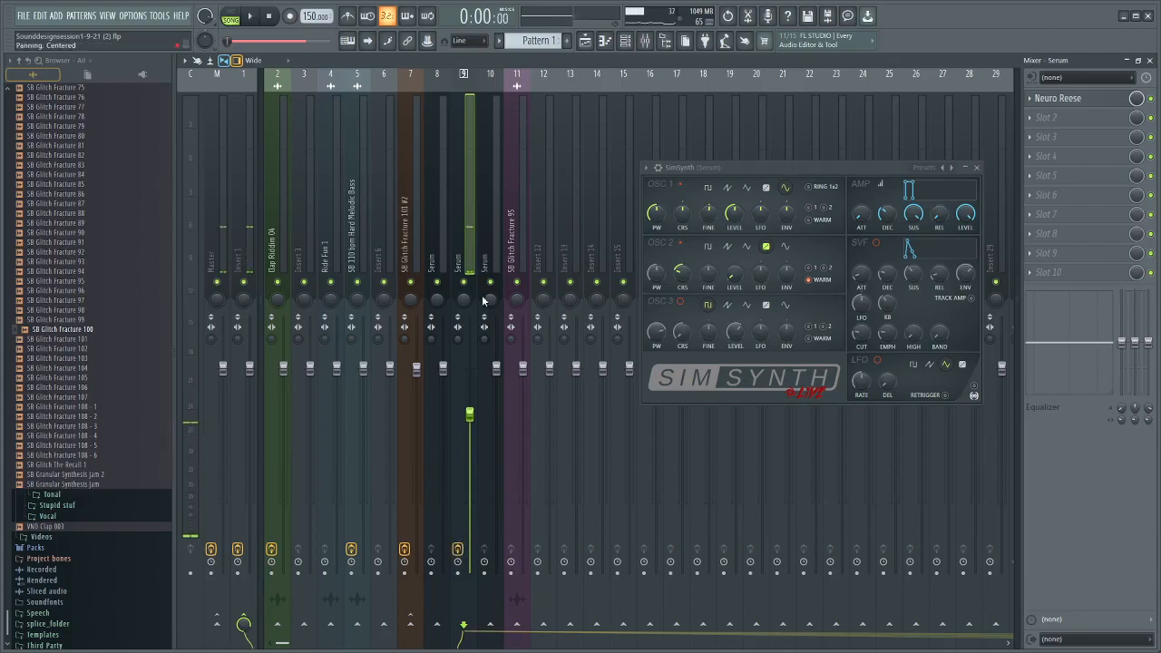
Open insert 9's Neuro Reese patch in a smaller window and look at its nested Lil Phatty patcher.
{"action": "left_click", "coordinate": [1061, 102]}
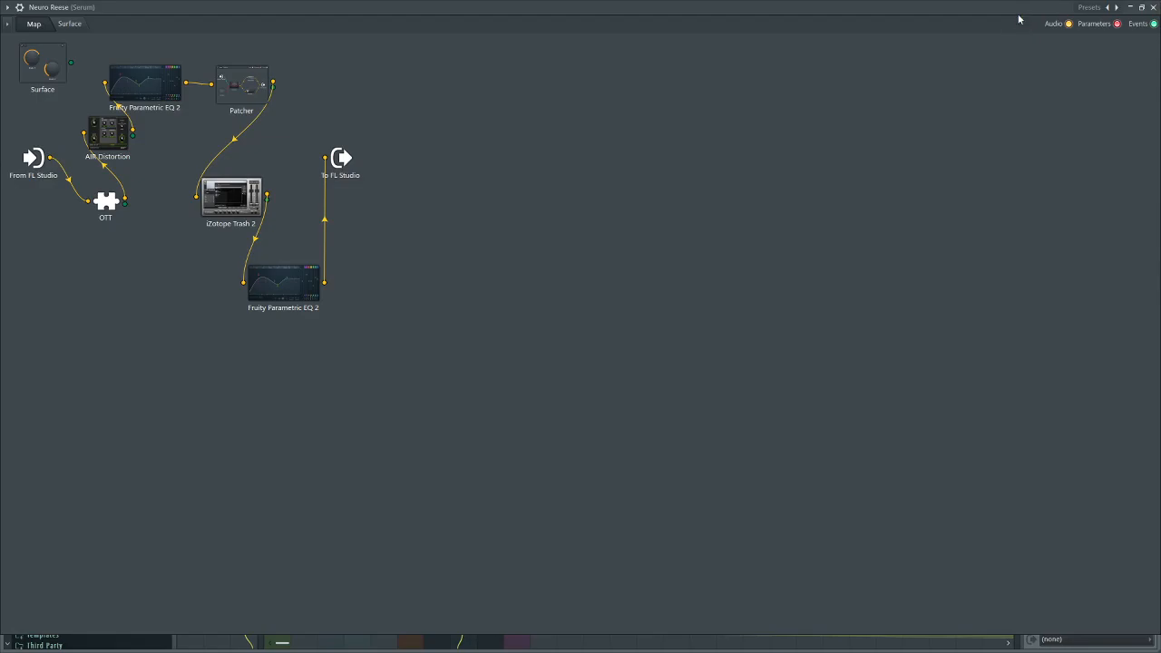
{"action": "left_click", "coordinate": [1140, 7]}
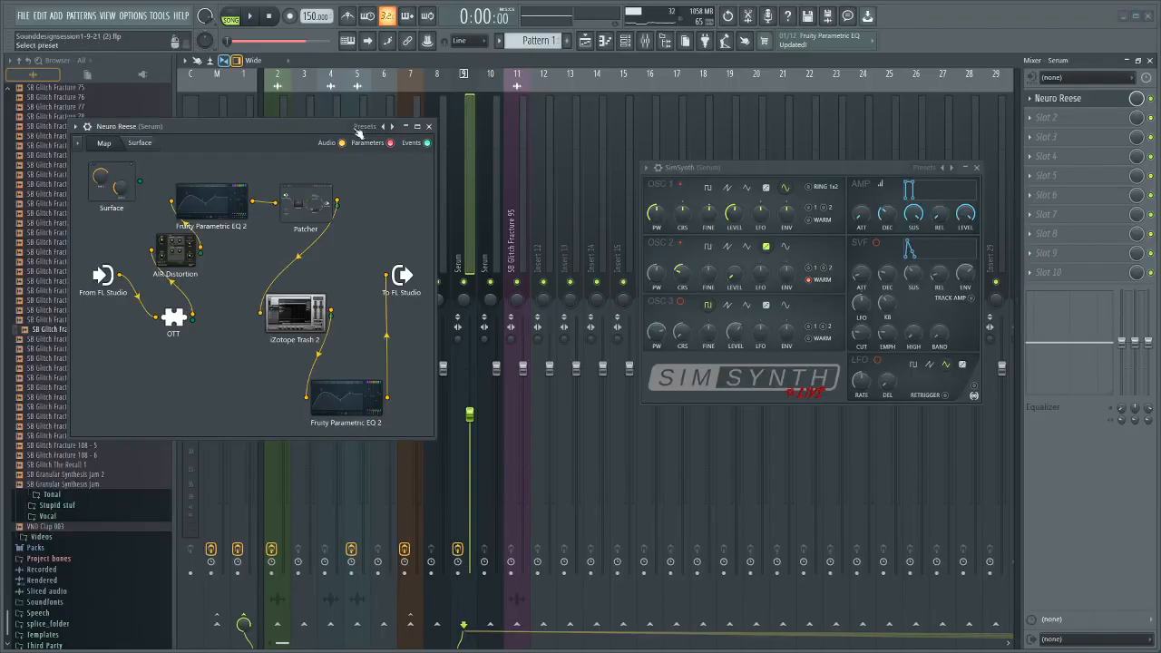
{"action": "left_click_drag", "start_coordinate": [301, 127], "coordinate": [608, 125]}
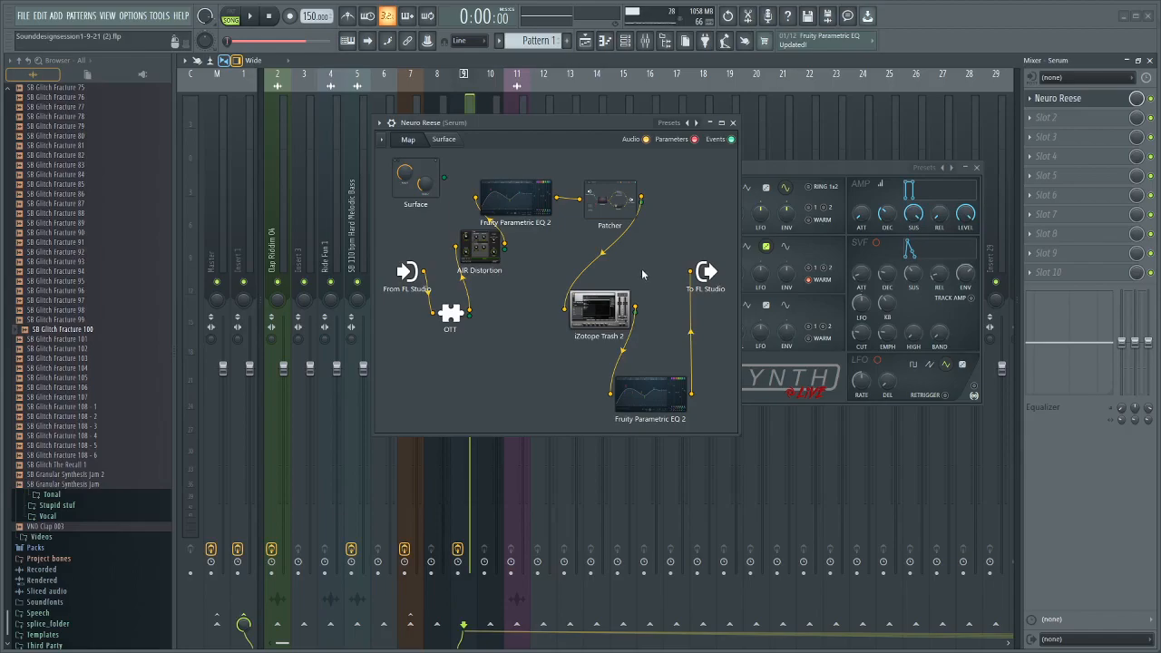
{"action": "double_click", "coordinate": [622, 210]}
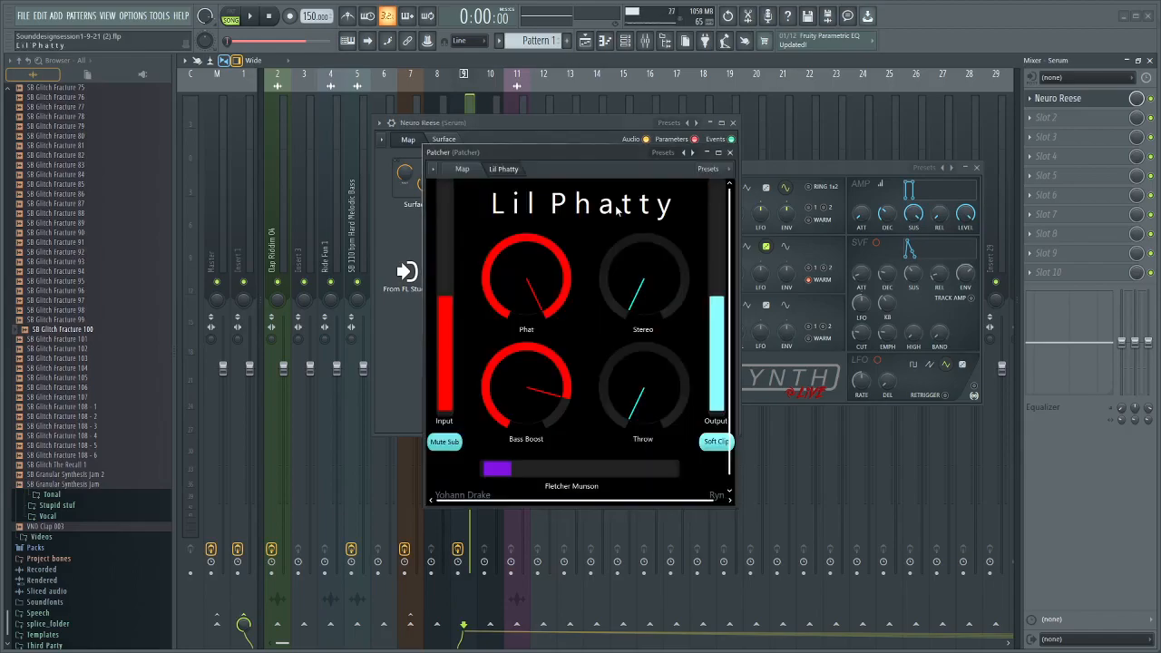
{"action": "left_click", "coordinate": [731, 155]}
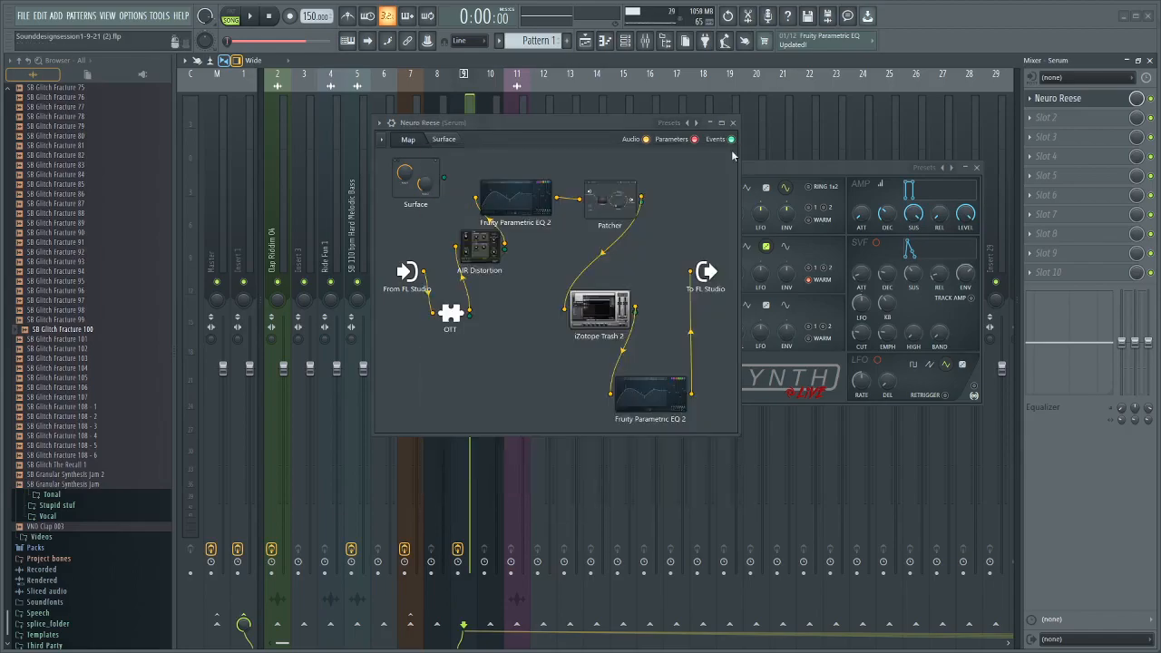
{"action": "double_click", "coordinate": [635, 201]}
{"action": "left_click", "coordinate": [730, 155]}
Reposition the OTT and AIR Distortion modules in the Neuro Reese map and examine the AIR Distortion settings.
{"action": "left_click_drag", "start_coordinate": [481, 243], "coordinate": [438, 322]}
{"action": "left_click_drag", "start_coordinate": [488, 286], "coordinate": [485, 285]}
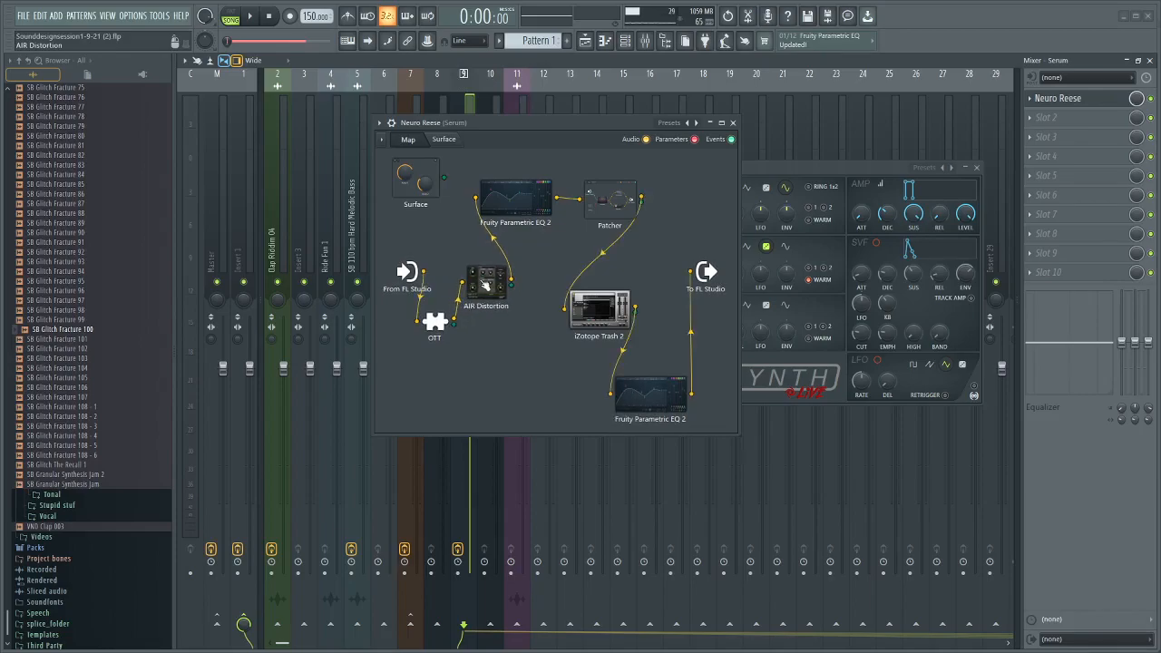
{"action": "left_click", "coordinate": [494, 289]}
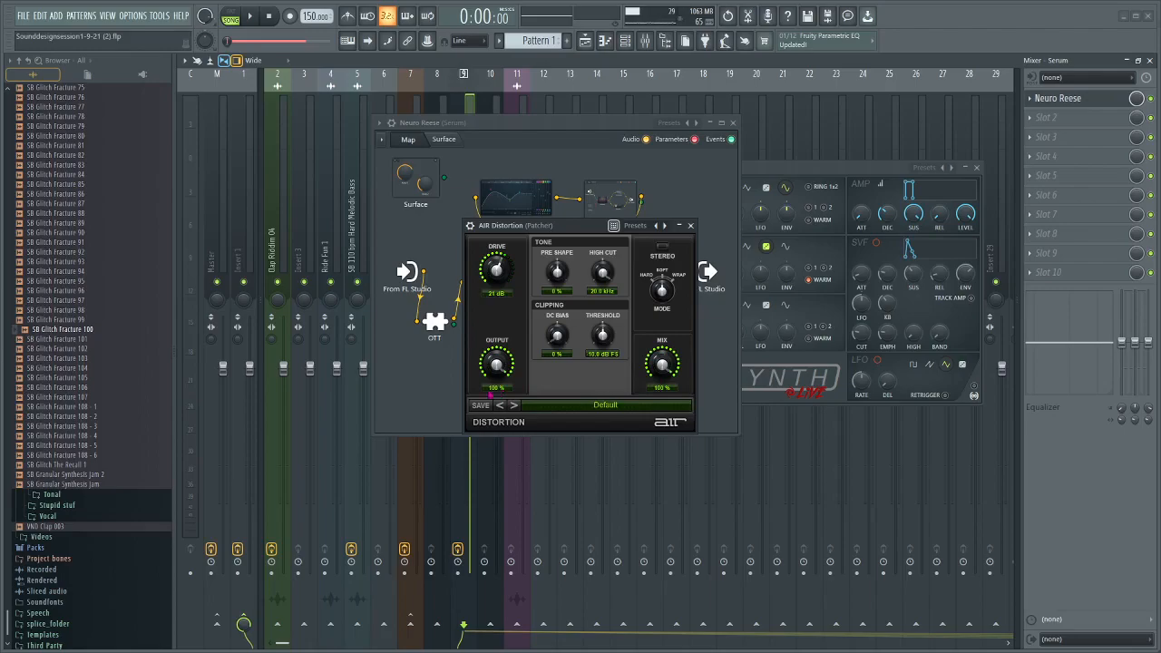
{"action": "left_click", "coordinate": [689, 226]}
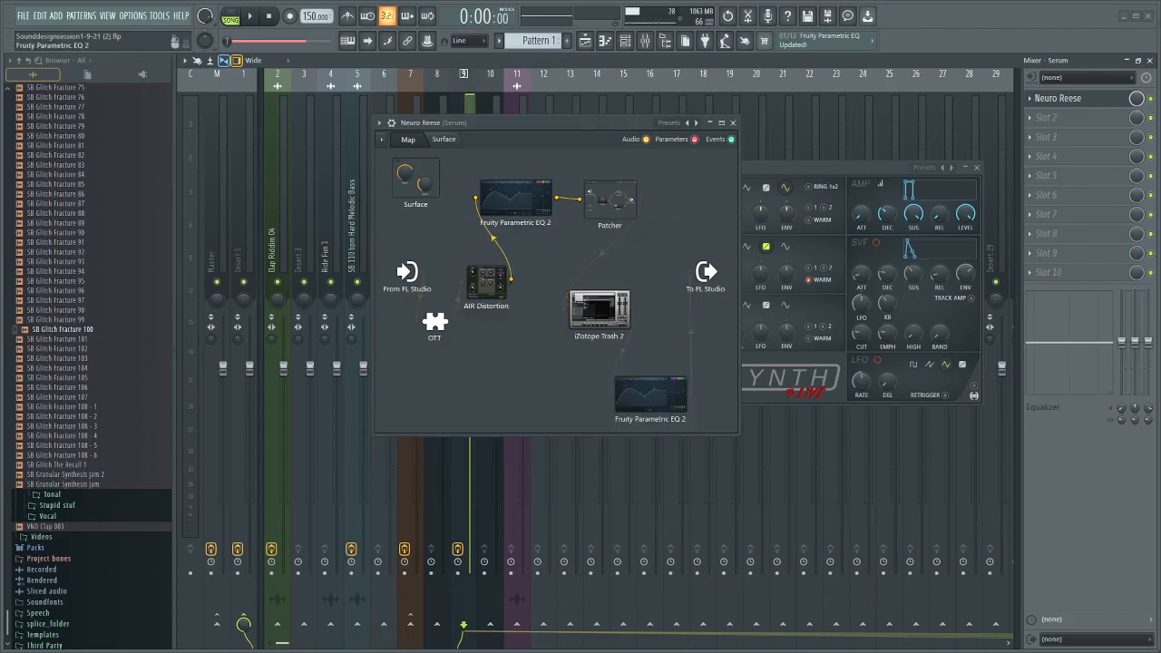
Examine the EQ curve following AIR Distortion and the Lil Phatty settings in the Neuro Reese chain, closing each plugin window.
{"action": "double_click", "coordinate": [513, 203]}
{"action": "left_click_drag", "start_coordinate": [499, 221], "coordinate": [591, 146]}
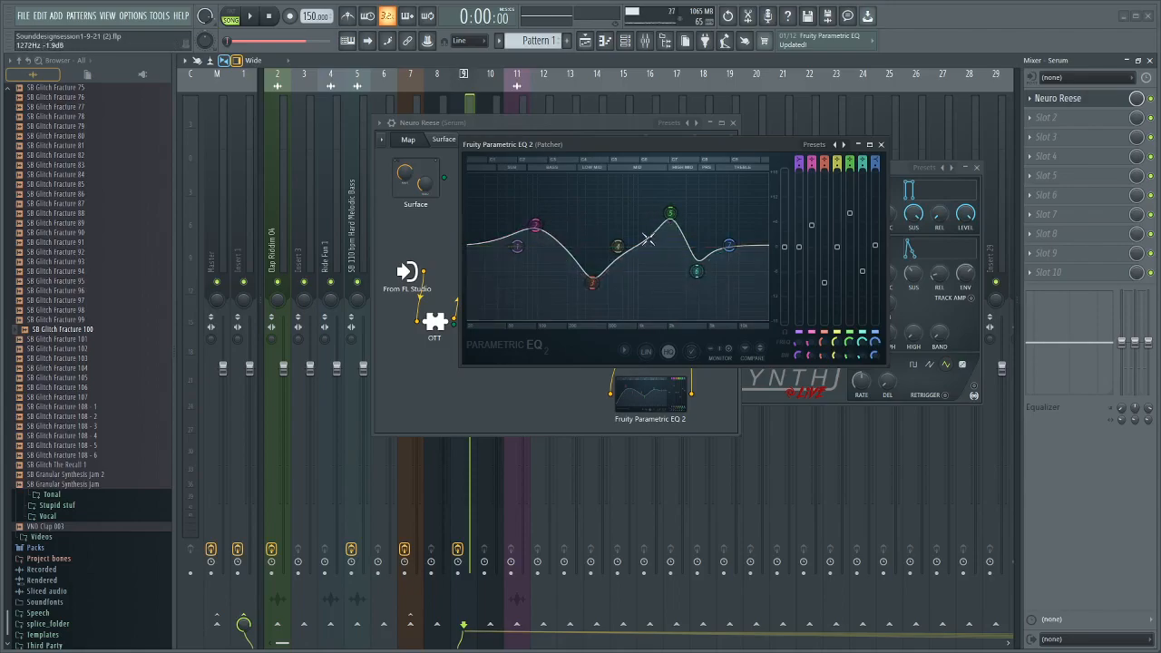
{"action": "left_click", "coordinate": [885, 148]}
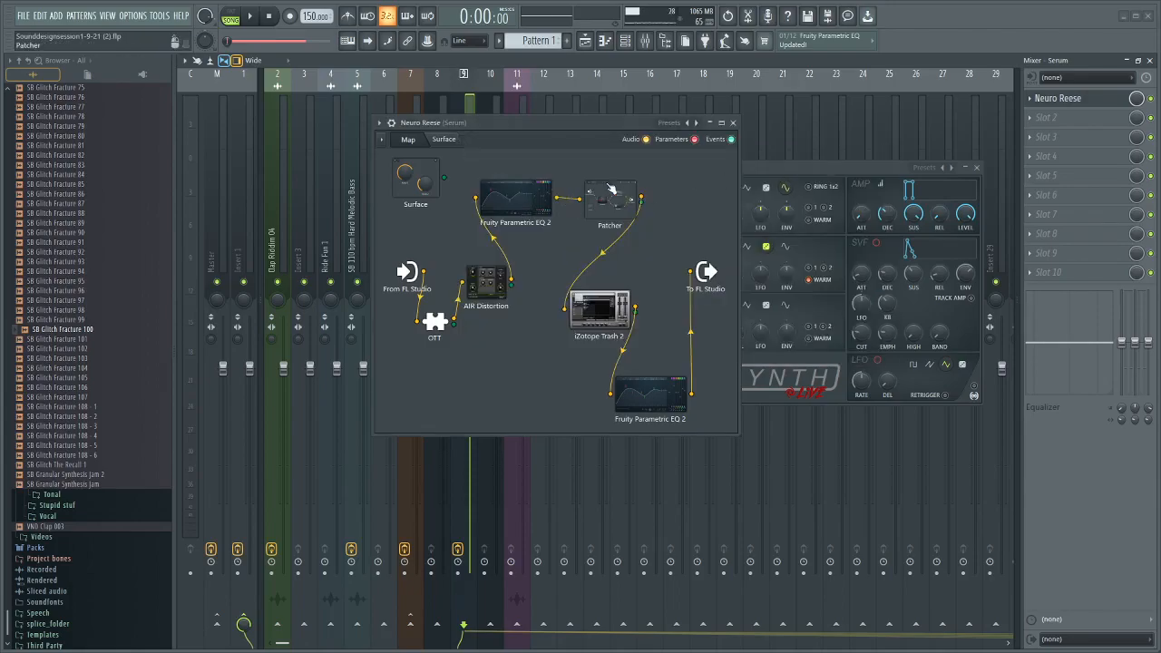
{"action": "left_click", "coordinate": [606, 182]}
{"action": "left_click_drag", "start_coordinate": [600, 169], "coordinate": [837, 81]}
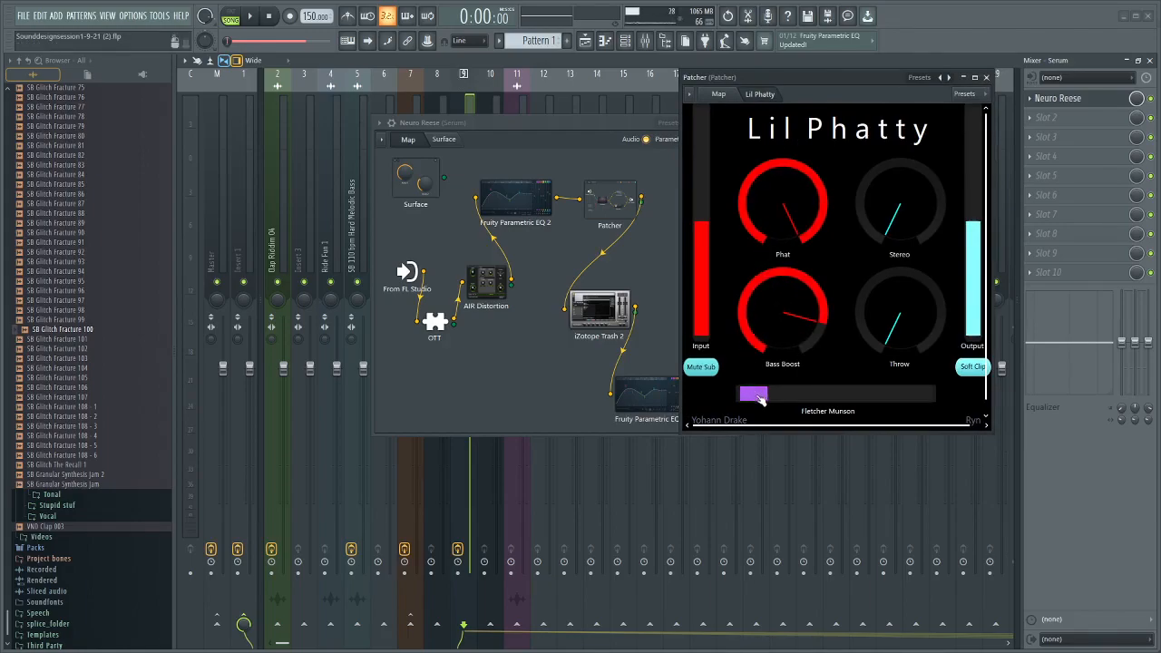
{"action": "left_click", "coordinate": [986, 78]}
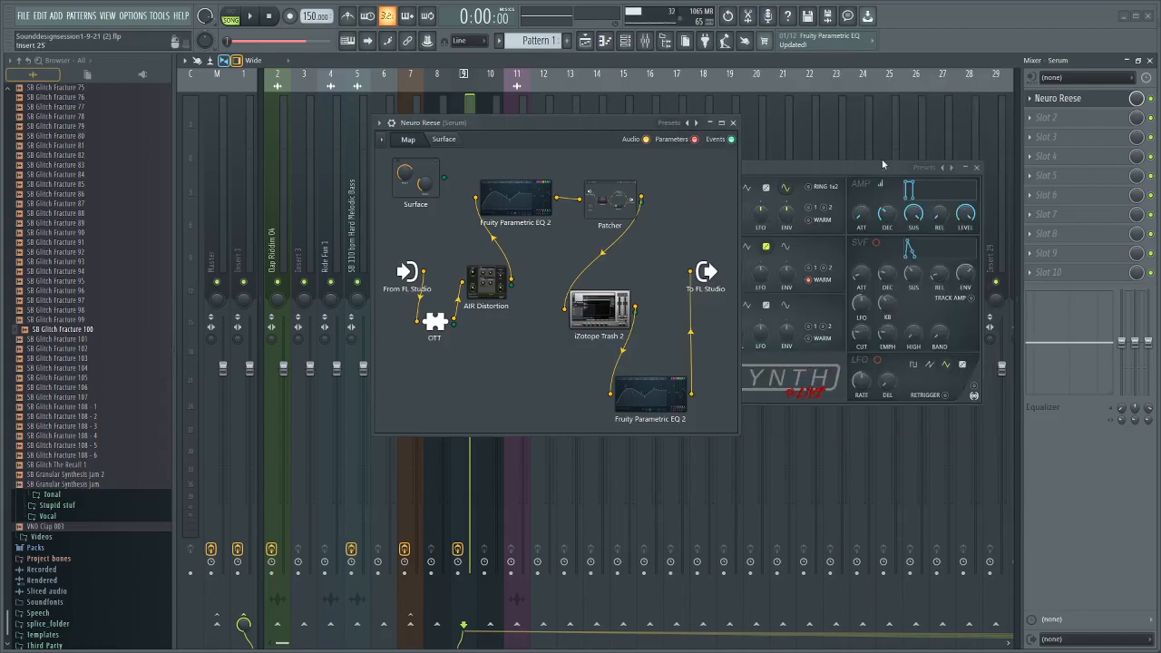
Examine iZotope Trash 2 and the final Fruity Parametric EQ 2 in the Neuro Reese chain, then return to the mixer.
{"action": "double_click", "coordinate": [603, 298]}
{"action": "mouse_move", "coordinate": [640, 129]}
{"action": "left_mouse_down"}
{"action": "mouse_move", "coordinate": [928, 103]}
{"action": "mouse_move", "coordinate": [965, 127]}
{"action": "mouse_move", "coordinate": [624, 143]}
{"action": "left_mouse_up"}
{"action": "left_click", "coordinate": [822, 135]}
{"action": "left_click", "coordinate": [687, 386]}
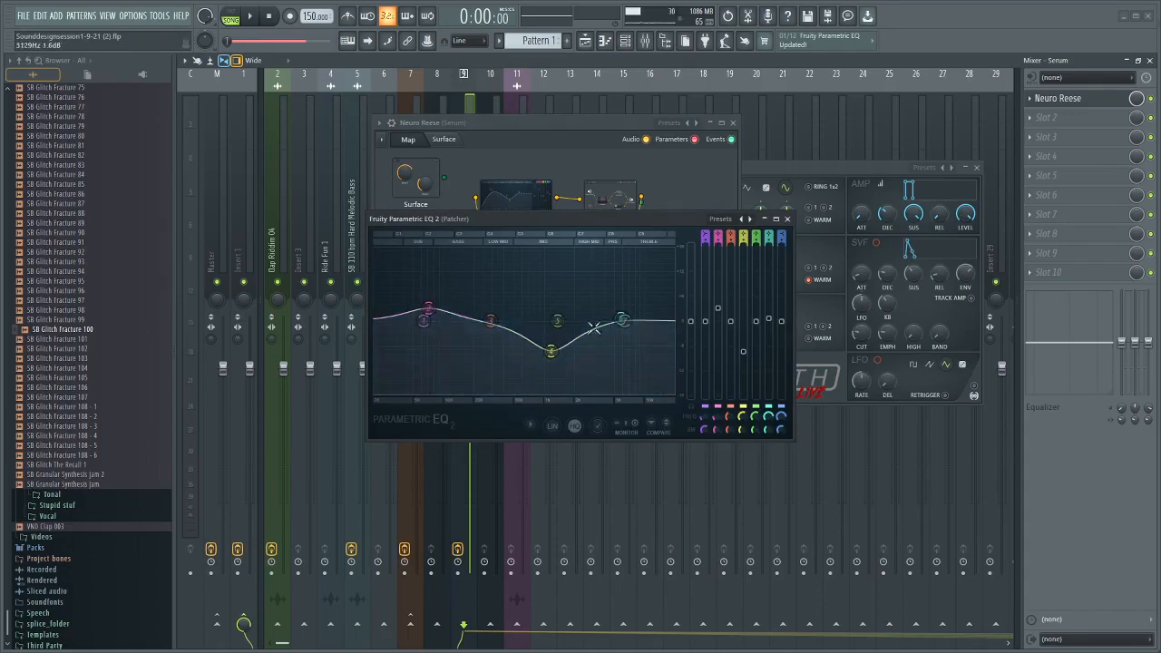
{"action": "left_click", "coordinate": [787, 219]}
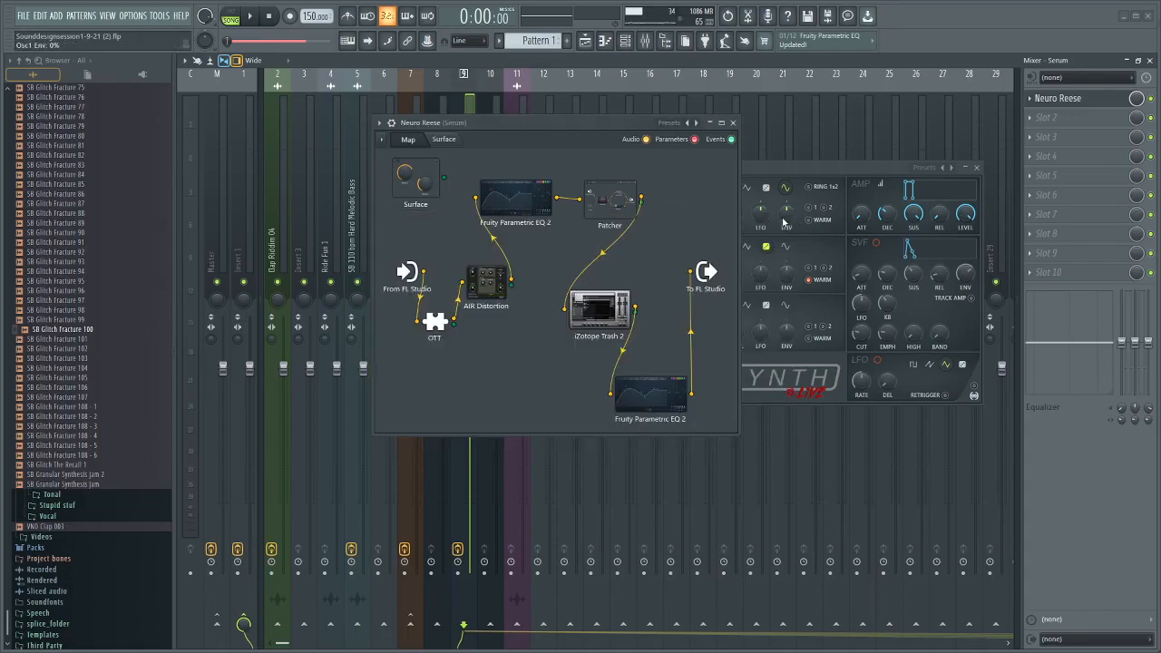
{"action": "left_click", "coordinate": [586, 41]}
{"action": "left_click", "coordinate": [586, 41]}
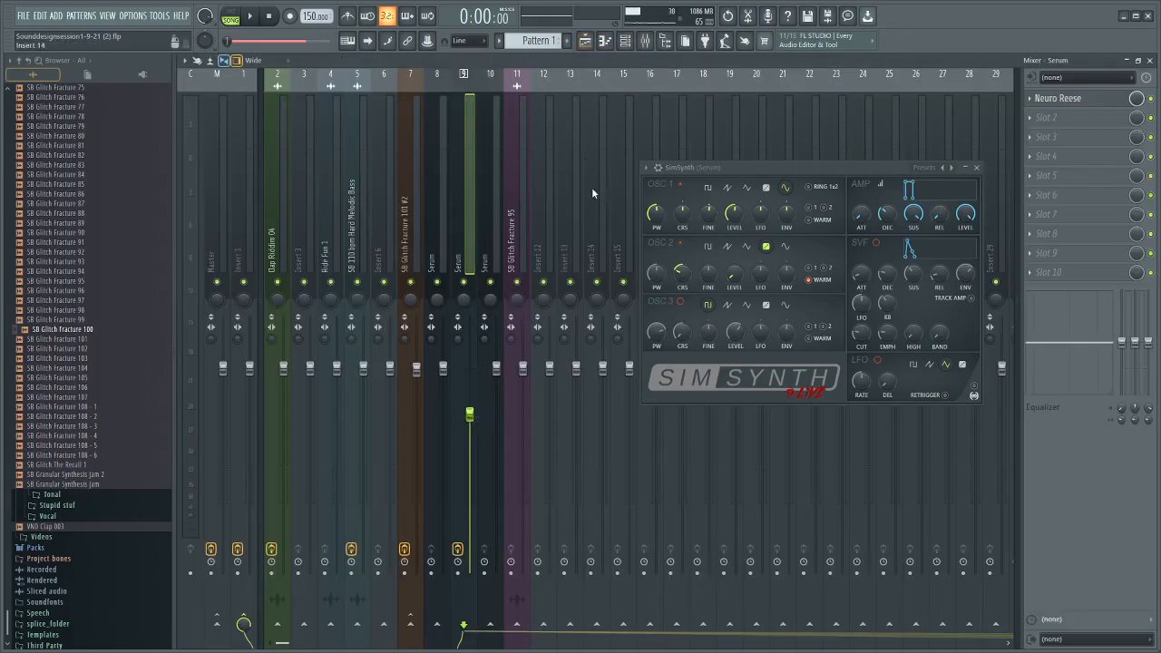
Show the playlist, briefly audition the soloed Track 11, and unsolo it to bring the other tracks back into playback.
{"action": "left_click", "coordinate": [585, 41]}
{"action": "key", "text": "space"}
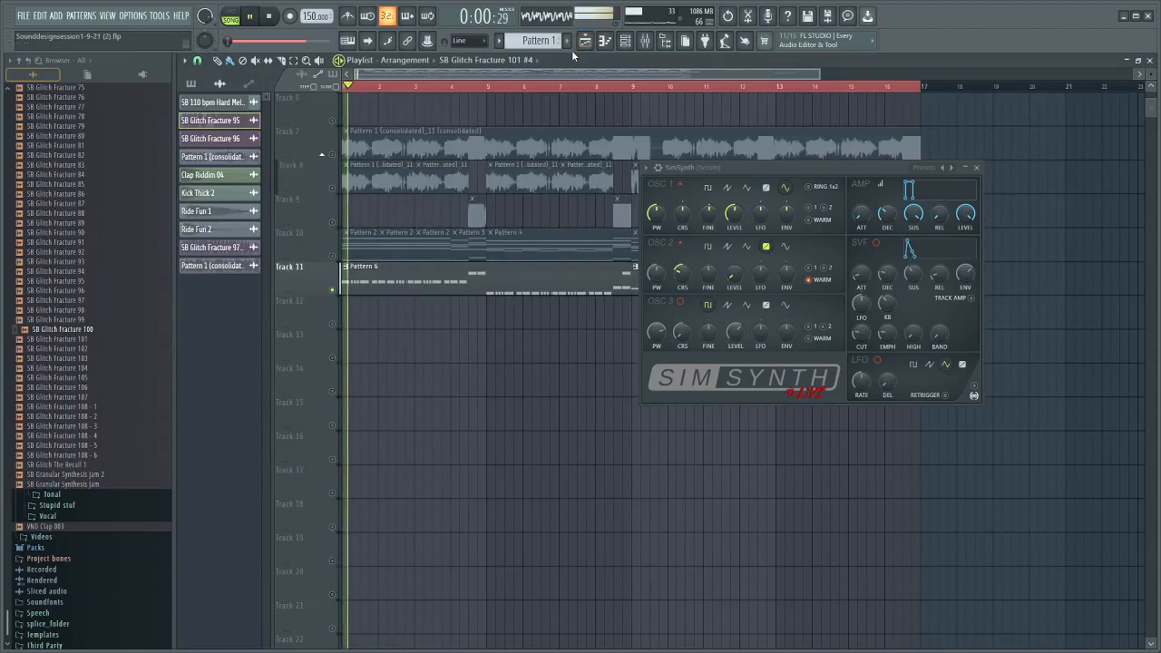
{"action": "key", "text": "space"}
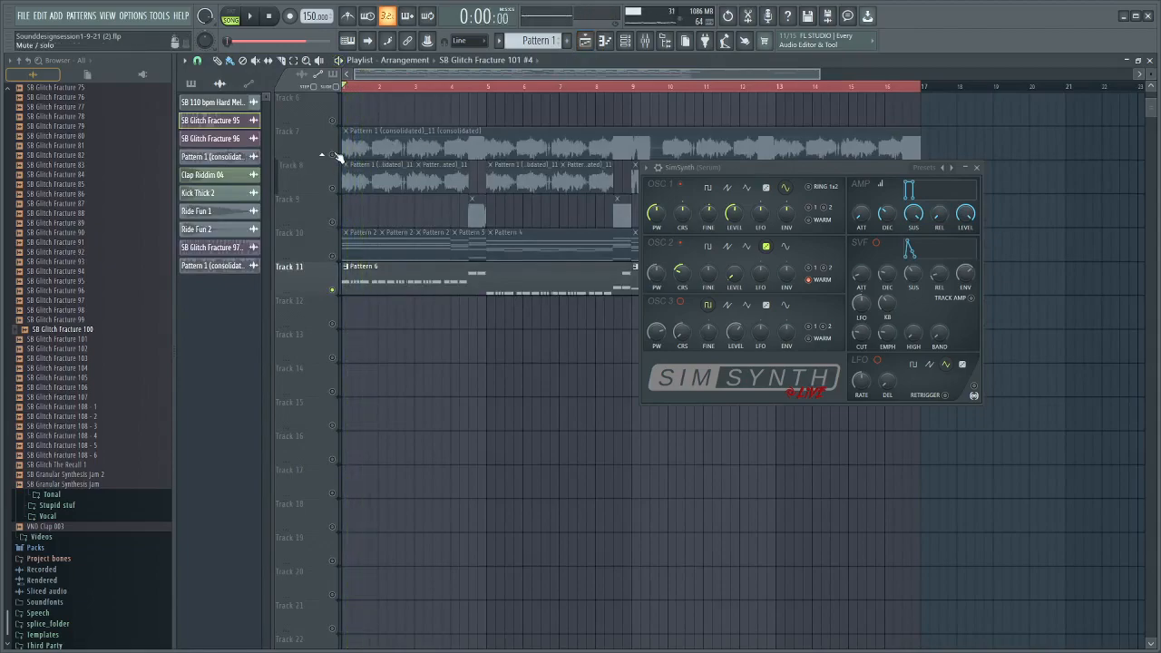
{"action": "scroll", "coordinate": [336, 156], "scroll_direction": "up", "scroll_amount": 5}
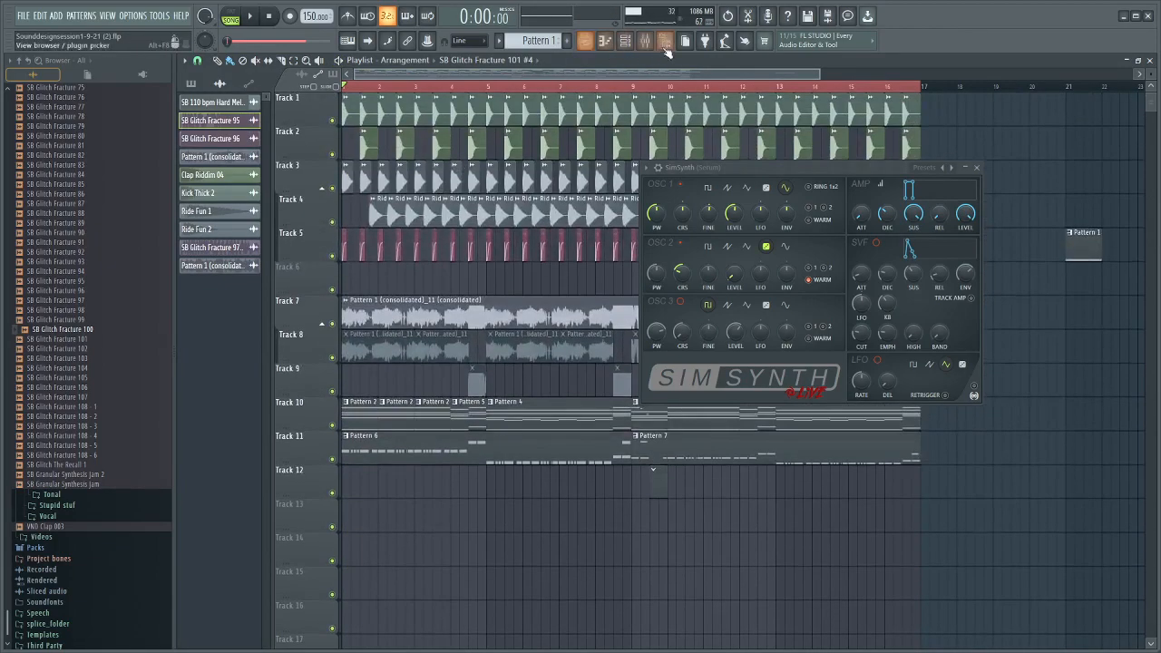
Play the full arrangement from the start, close the SimSynth window during playback, and stop the song.
{"action": "key", "text": "space"}
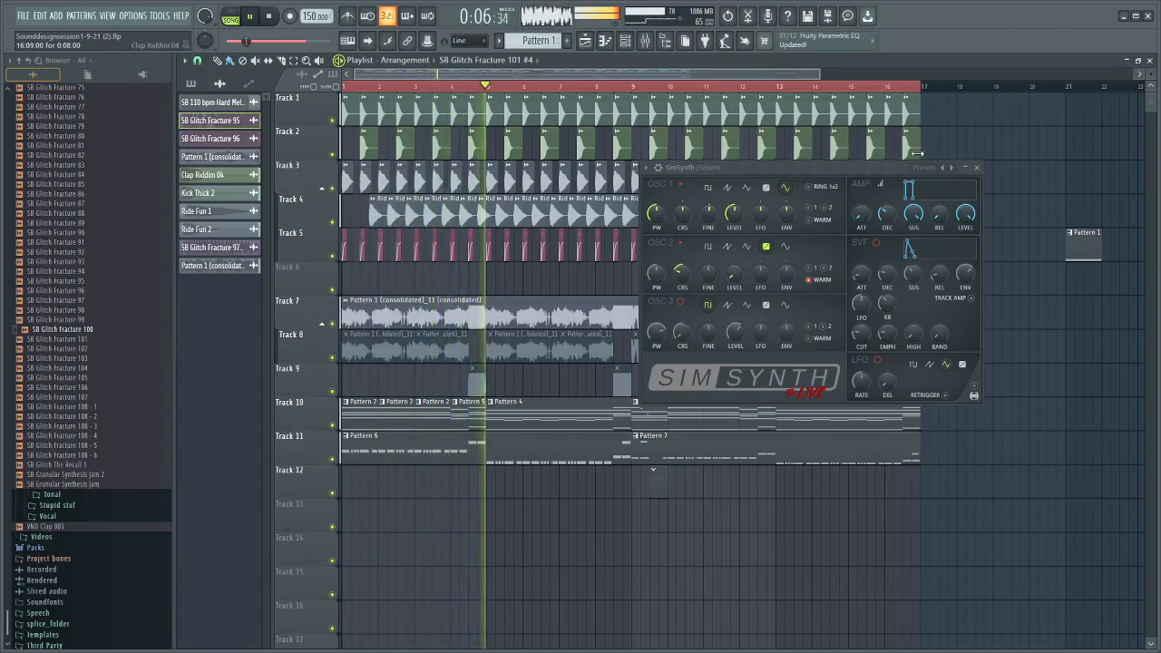
{"action": "left_click", "coordinate": [975, 169]}
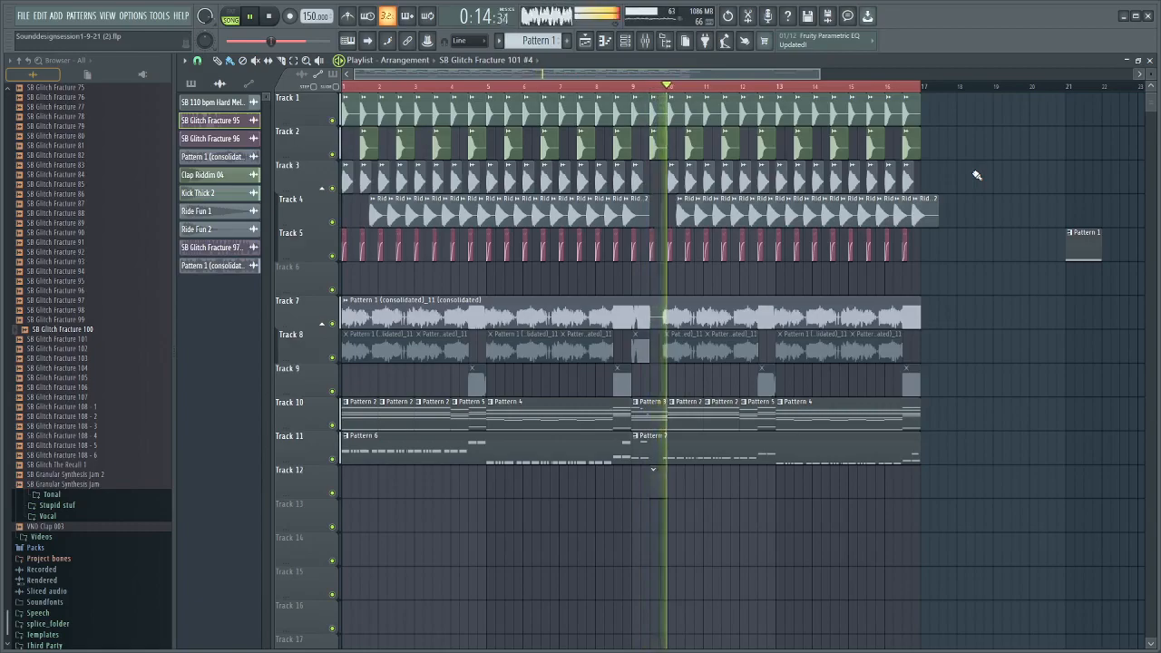
{"action": "key", "text": "space"}
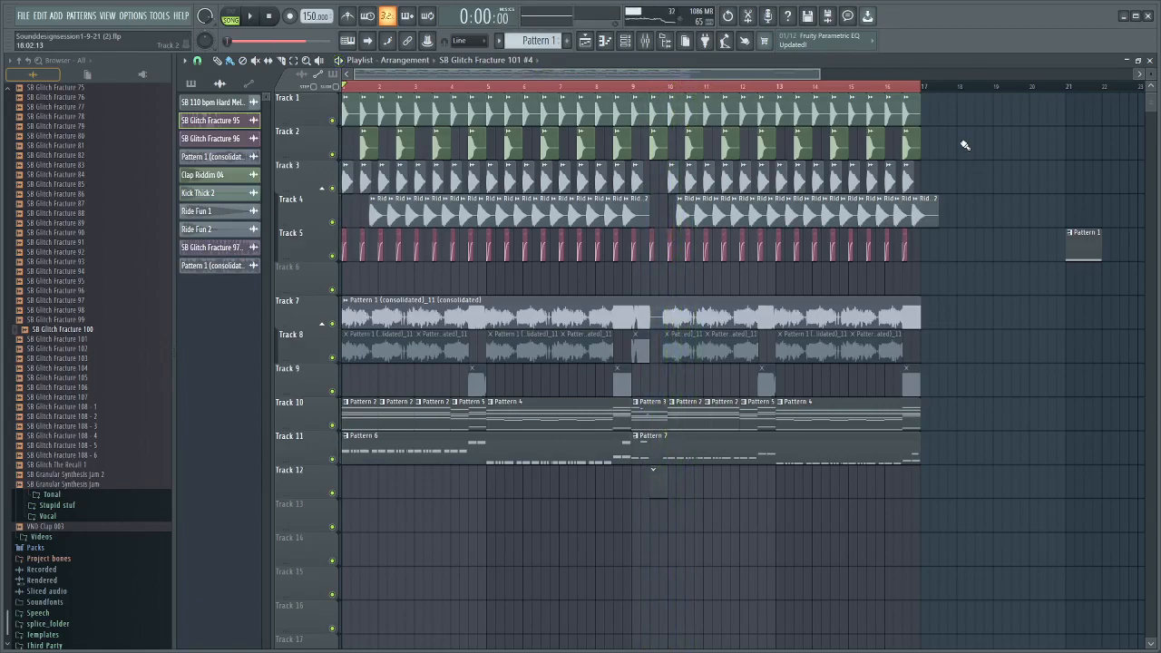